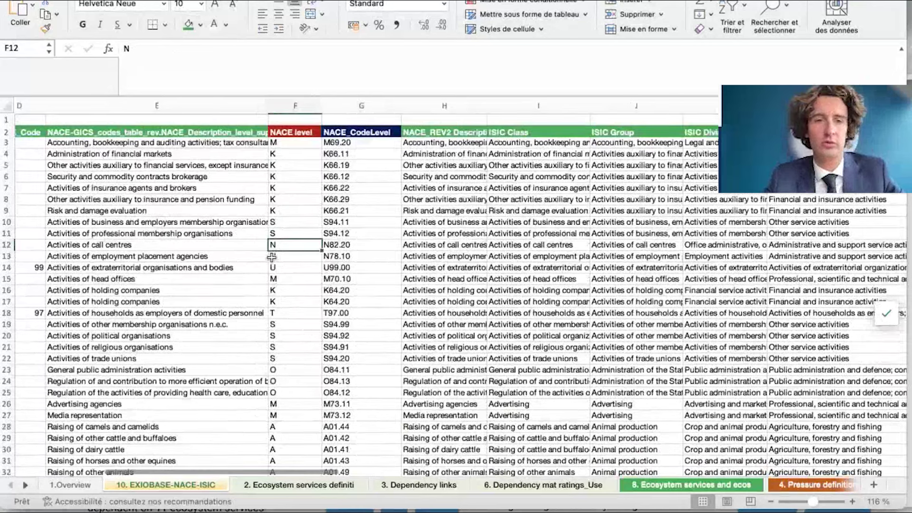
# Examine the NACE level and ISIC group code columns for the financial activities on the EXIOBASE-NACE-ISIC sheet
pyautogui.scroll(-1, 271, 257)
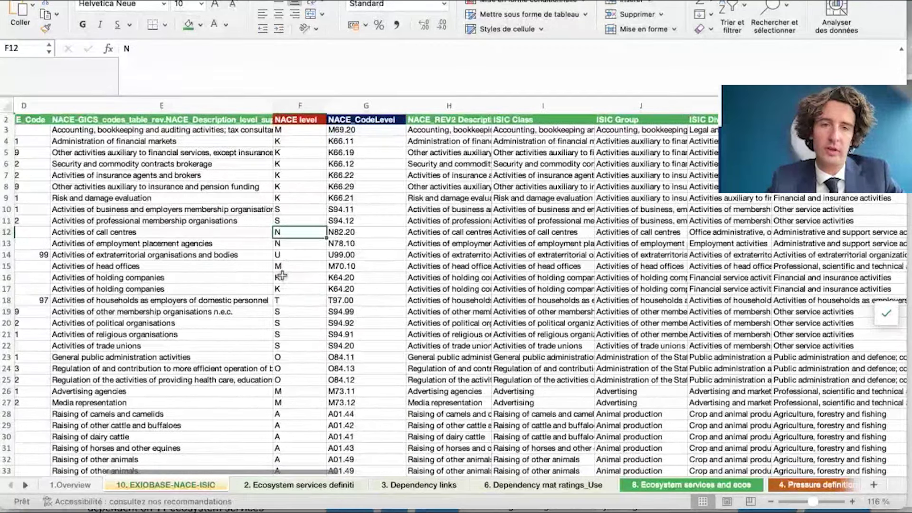
pyautogui.scroll(1, 282, 275)
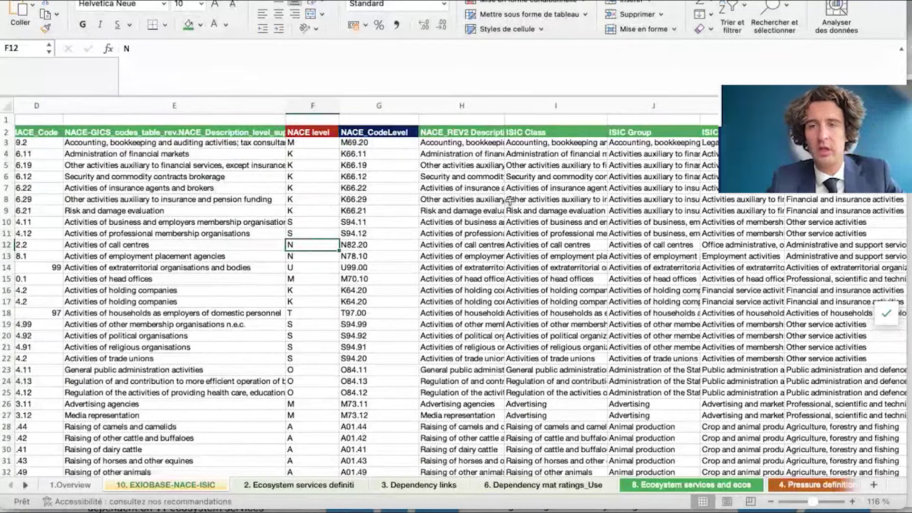
pyautogui.click(835, 199)
pyautogui.click(302, 167)
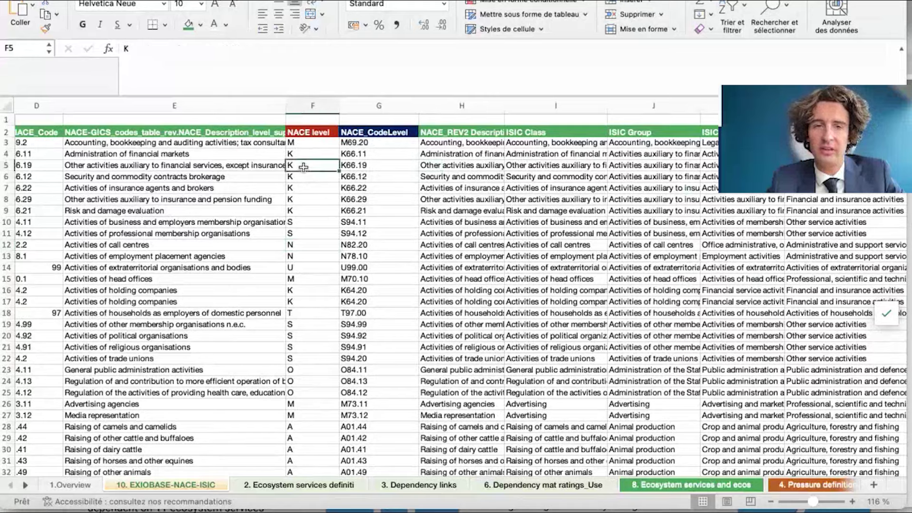
pyautogui.hscroll(10, 306, 167)
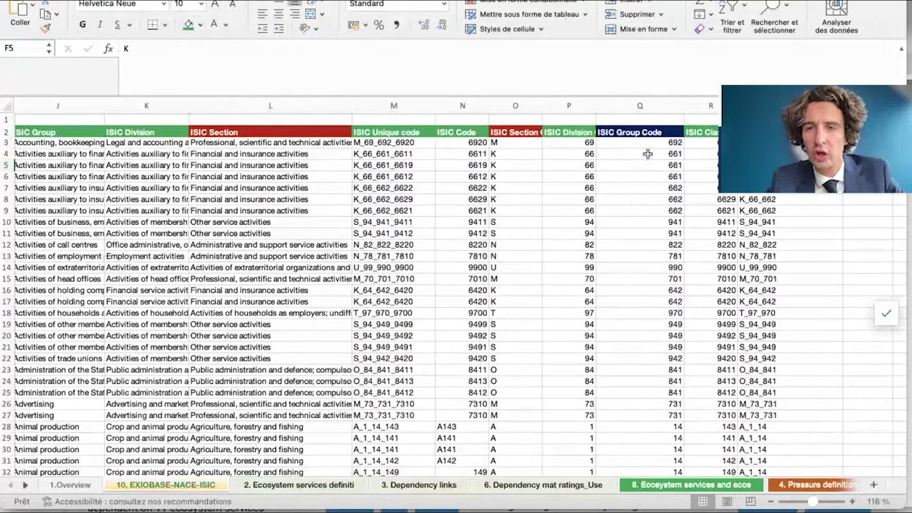
pyautogui.click(759, 153)
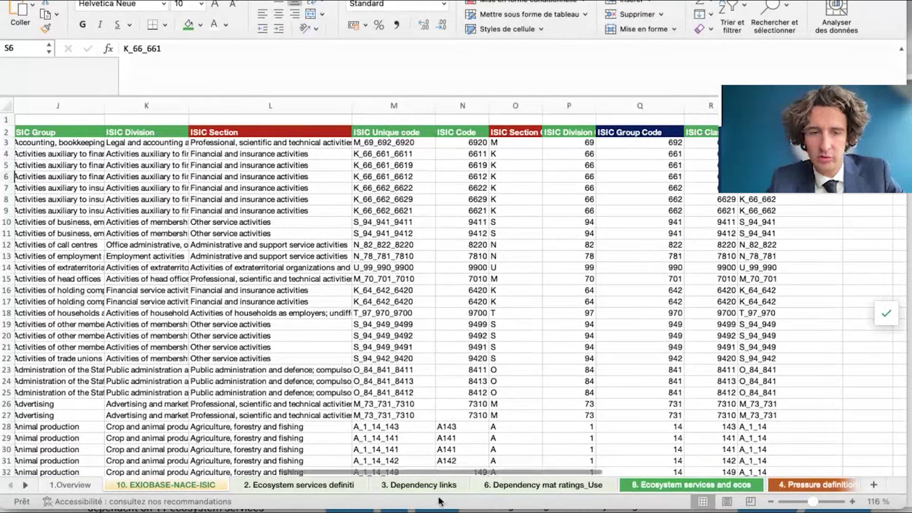
# Open the Dependency mat ratings_Use sheet and inspect the ISIC unique codes for accommodation and information activities
pyautogui.click(411, 484)
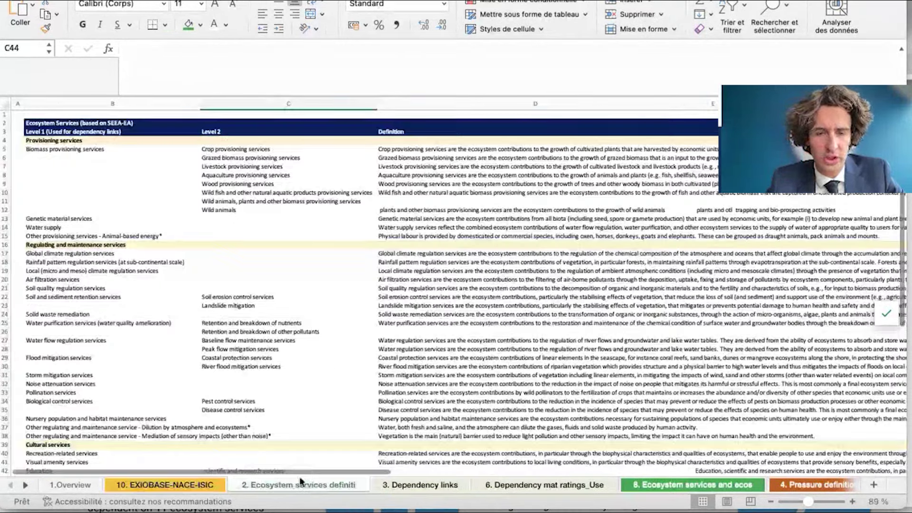
pyautogui.click(411, 485)
pyautogui.click(506, 484)
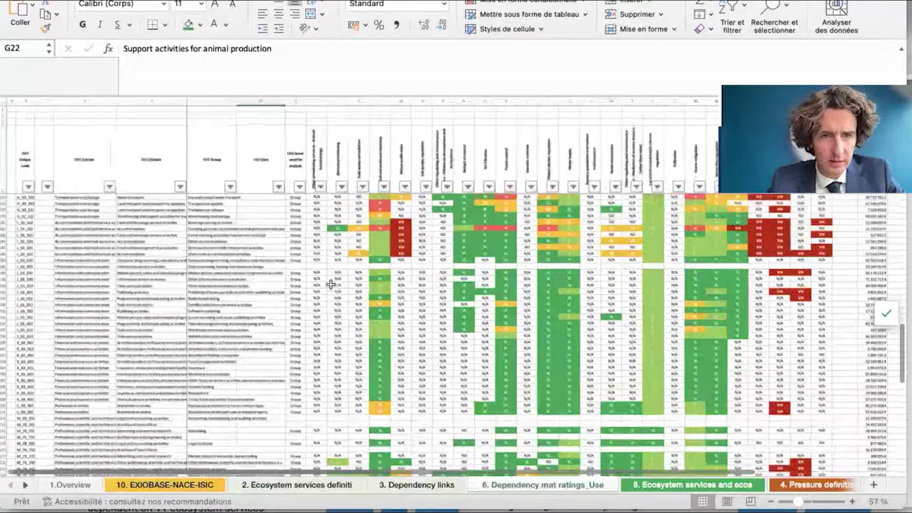
pyautogui.scroll(3, 331, 284)
pyautogui.click(32, 265)
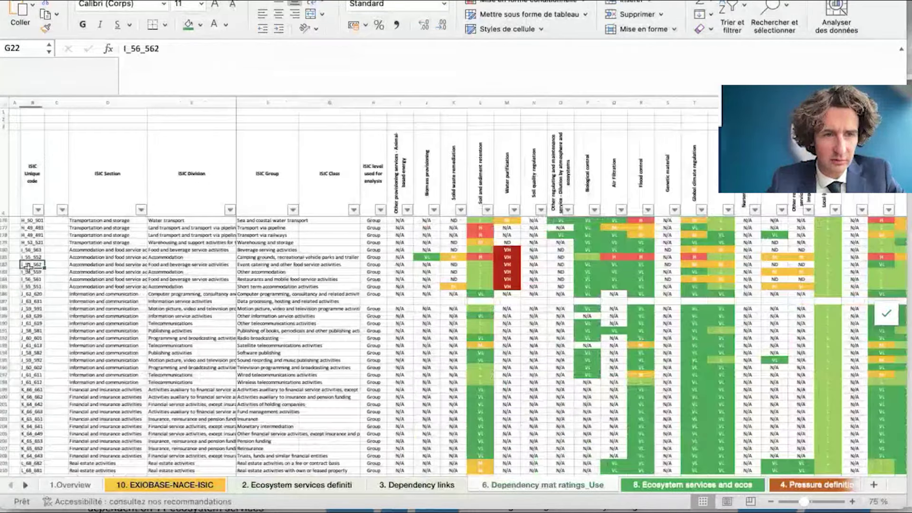
pyautogui.click(31, 294)
pyautogui.click(31, 309)
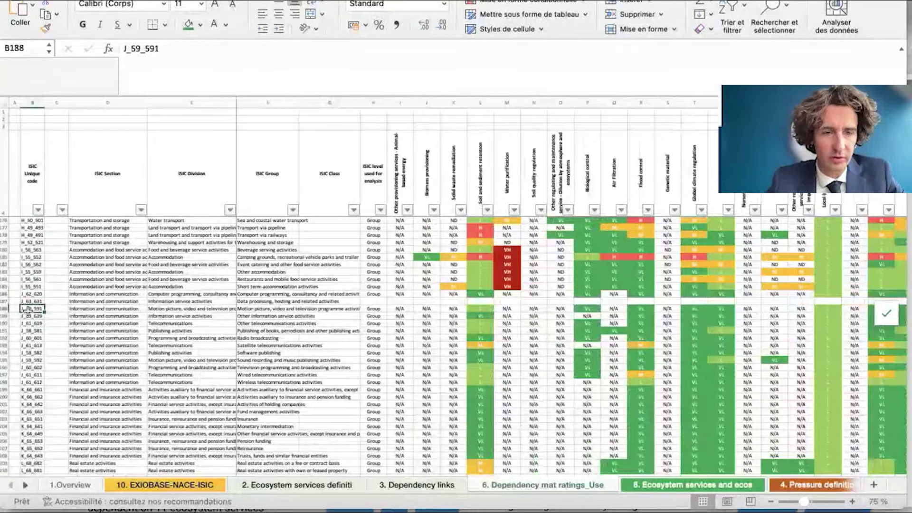
# Return to the EXIOBASE-NACE-ISIC sheet and compare the NACE code levels with the unique ISIC group codes
pyautogui.click(126, 484)
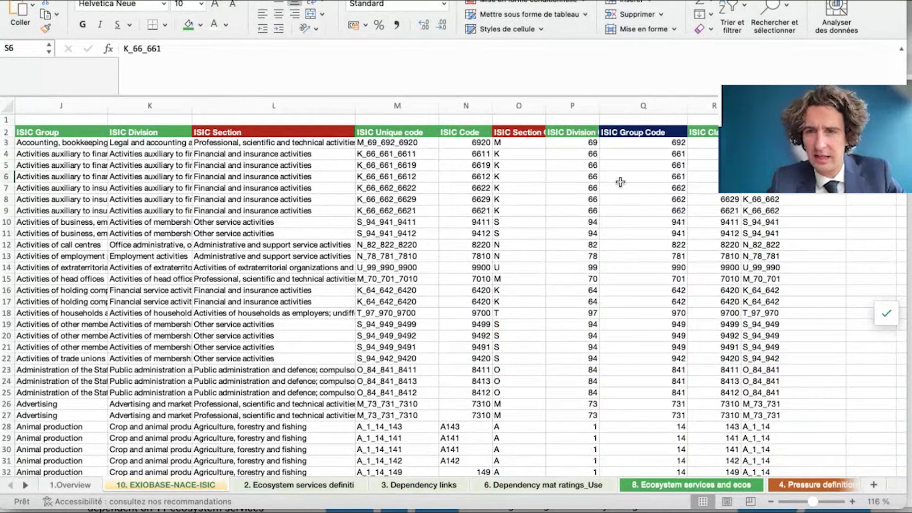
pyautogui.hscroll(-10, 651, 182)
pyautogui.hscroll(-3, 642, 182)
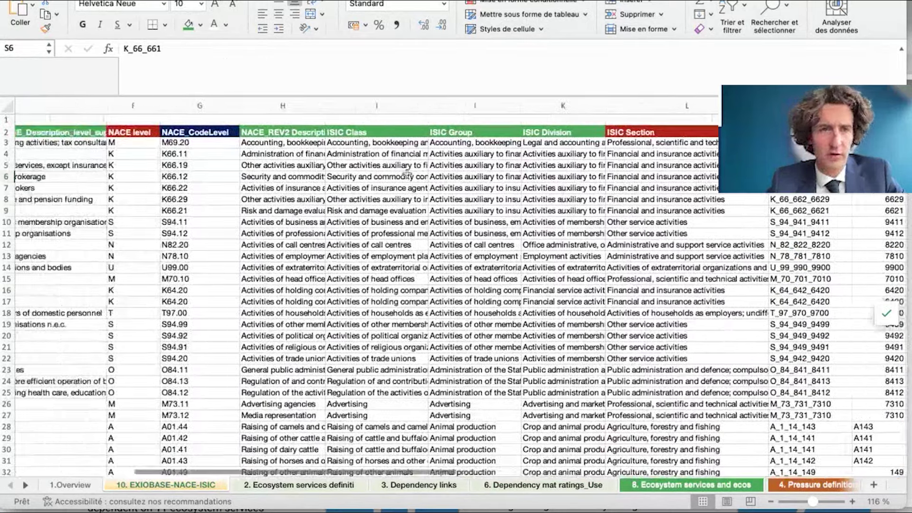
pyautogui.click(190, 167)
pyautogui.click(183, 189)
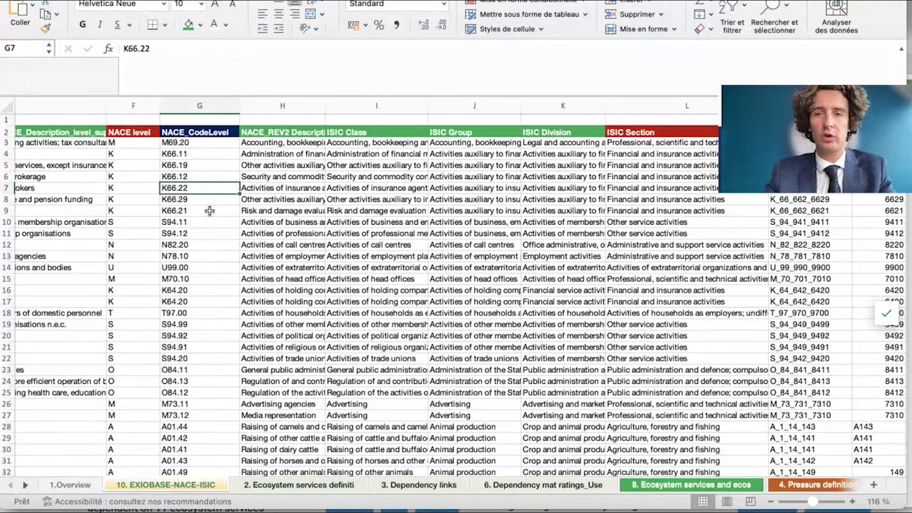
pyautogui.hscroll(5, 210, 211)
pyautogui.click(641, 179)
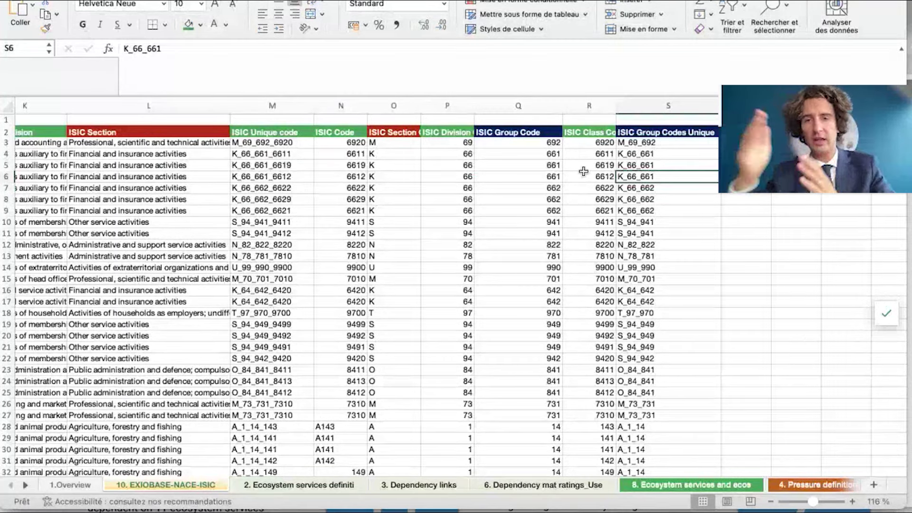
# Open the Ecosystem services definitions sheet and look through the Level 1 services, selecting from biomass provisioning to soil and sediment retention
pyautogui.click(323, 485)
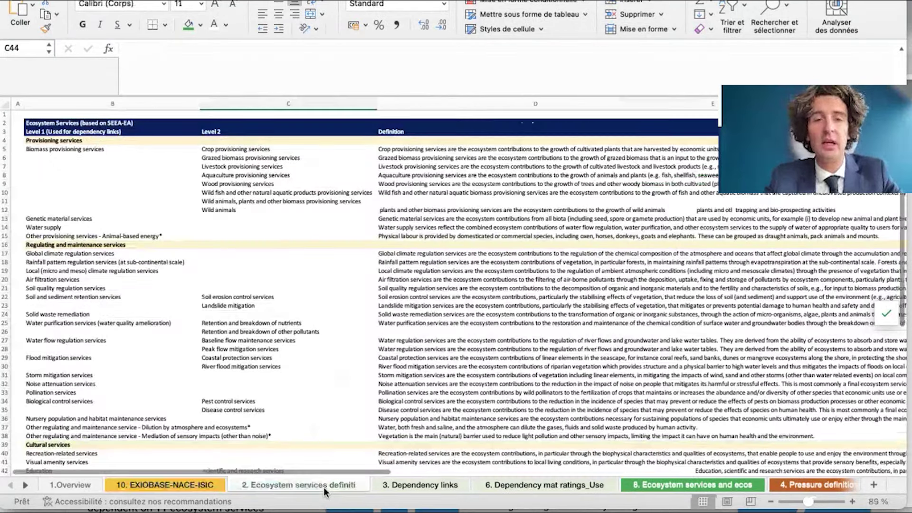
pyautogui.keyDown('ctrl'); pyautogui.scroll(3, 353, 374); pyautogui.keyUp('ctrl')
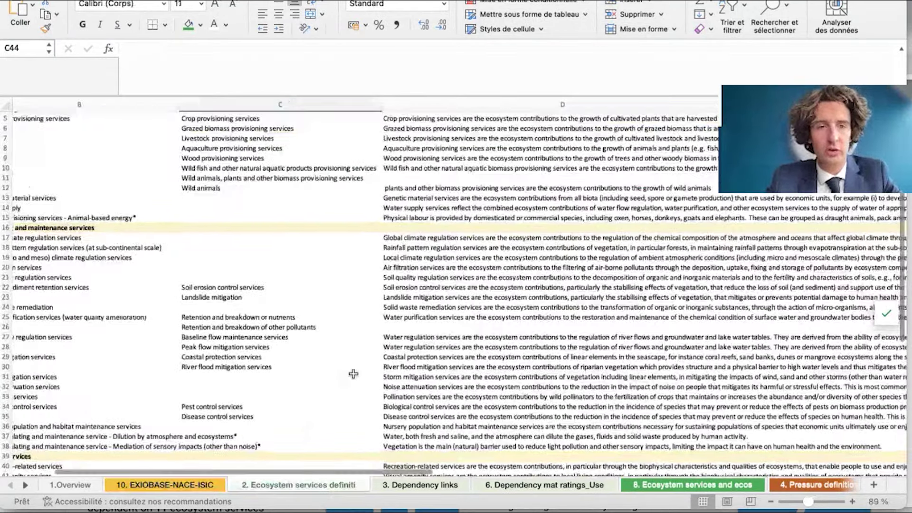
pyautogui.scroll(1, 367, 381)
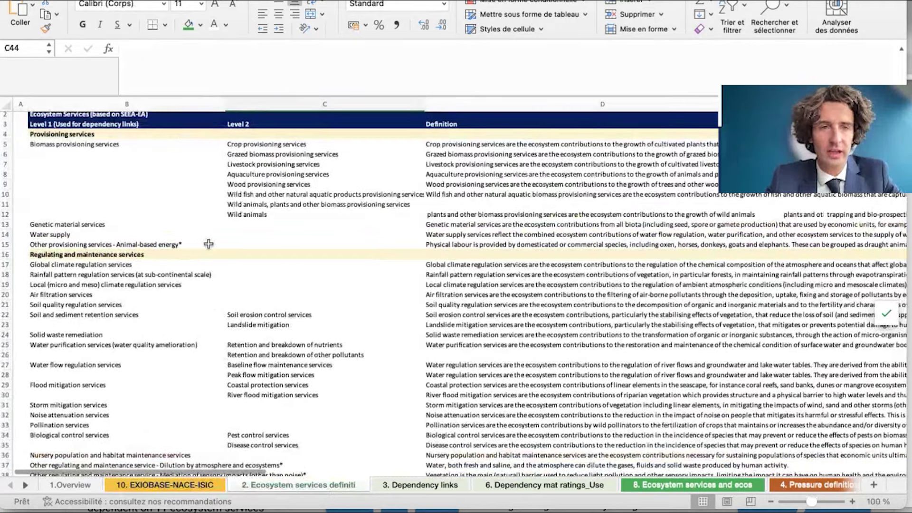
pyautogui.scroll(1, 196, 225)
pyautogui.moveTo(94, 157); pyautogui.dragTo(80, 341)
pyautogui.scroll(-4, 78, 337)
pyautogui.scroll(-3, 76, 333)
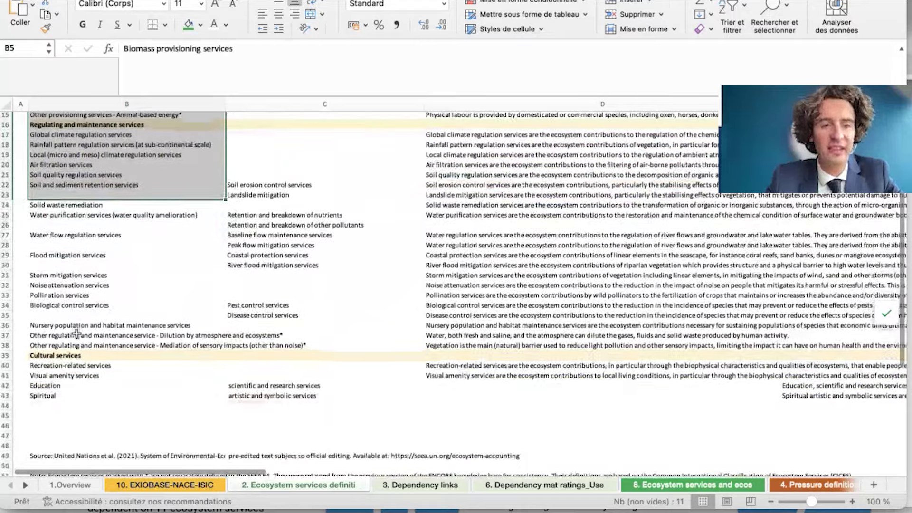
pyautogui.scroll(6, 76, 333)
pyautogui.scroll(2, 76, 333)
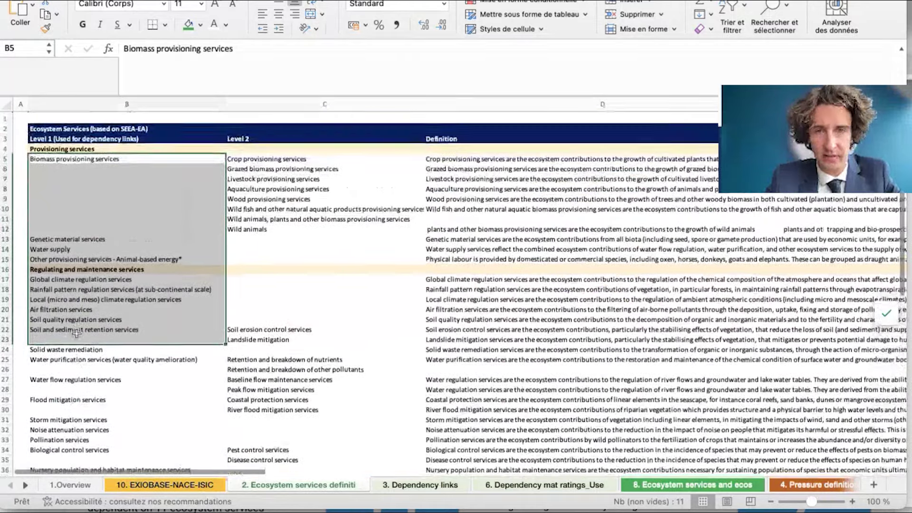
# Read the ecosystem service definitions in full, one by one, from wood provisioning down to soil erosion control
pyautogui.click(443, 195)
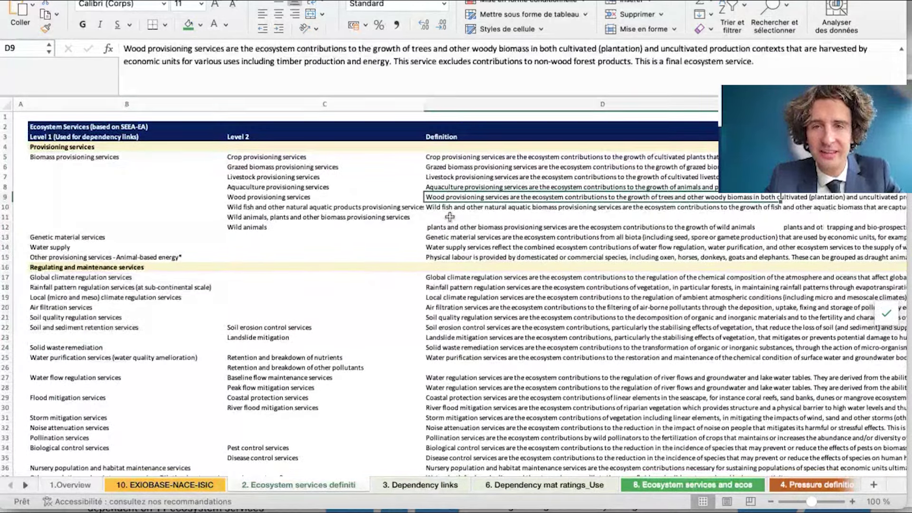
pyautogui.press('Down')
pyautogui.press('Down')
pyautogui.press('Down')
pyautogui.press('Down')
pyautogui.press('Down')
pyautogui.press('Down')
pyautogui.press('Down')
pyautogui.press('Down')
pyautogui.press('Down')
pyautogui.press('Down')
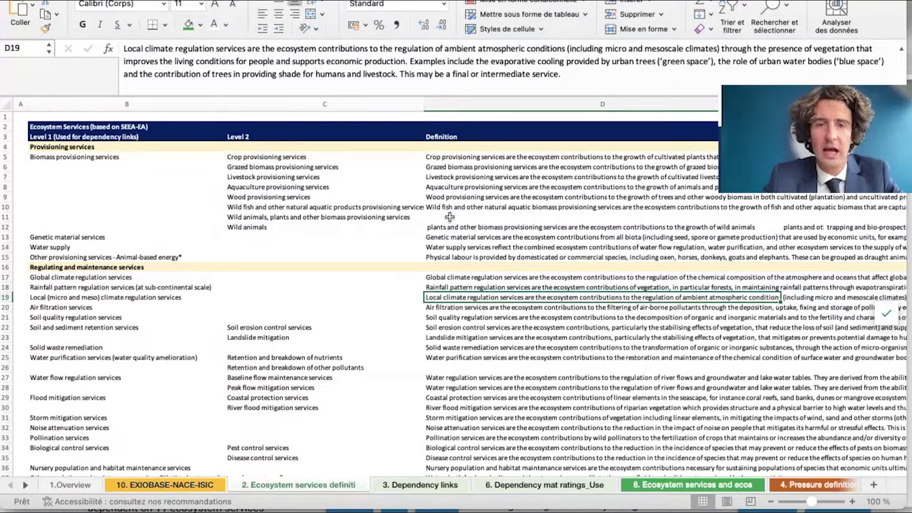
pyautogui.press('Down')
pyautogui.press('Down')
pyautogui.press('Down')
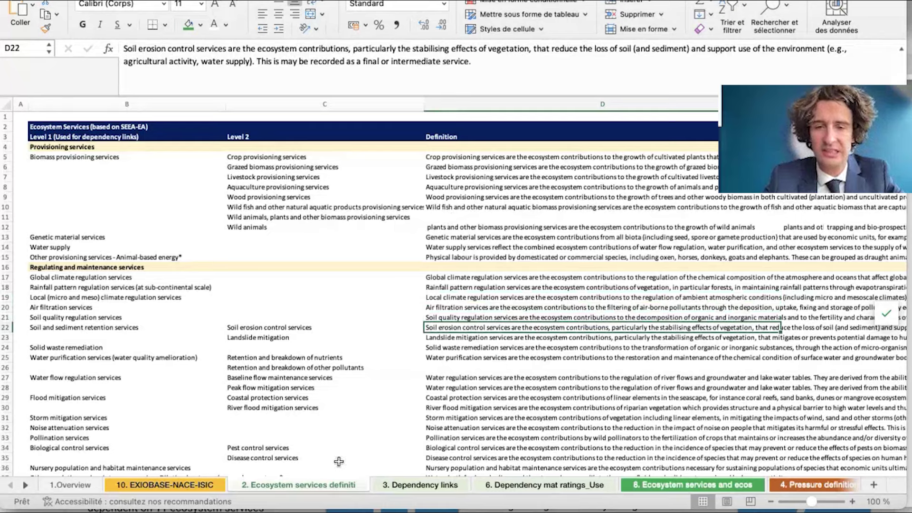
# Open the Pressure definitions sheet and select the list of pressures, followed by the added French translation column
pyautogui.click(804, 487)
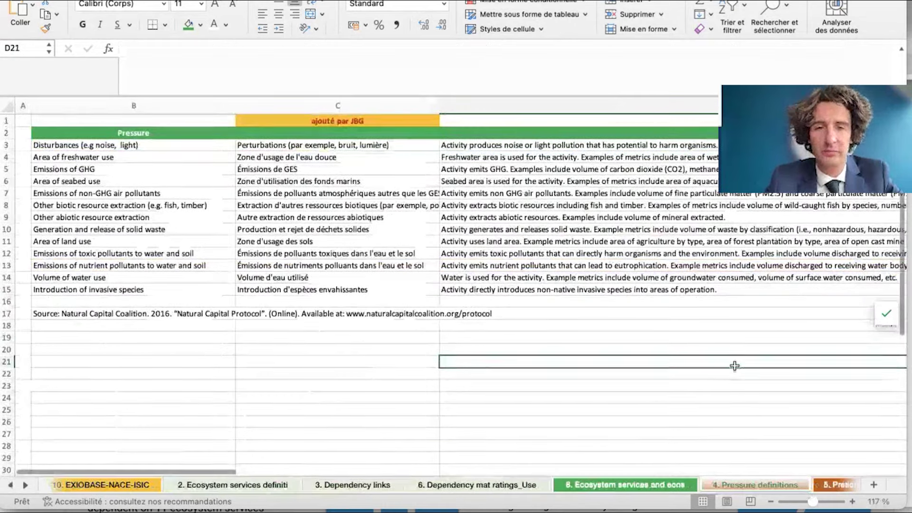
pyautogui.moveTo(135, 144); pyautogui.dragTo(112, 291)
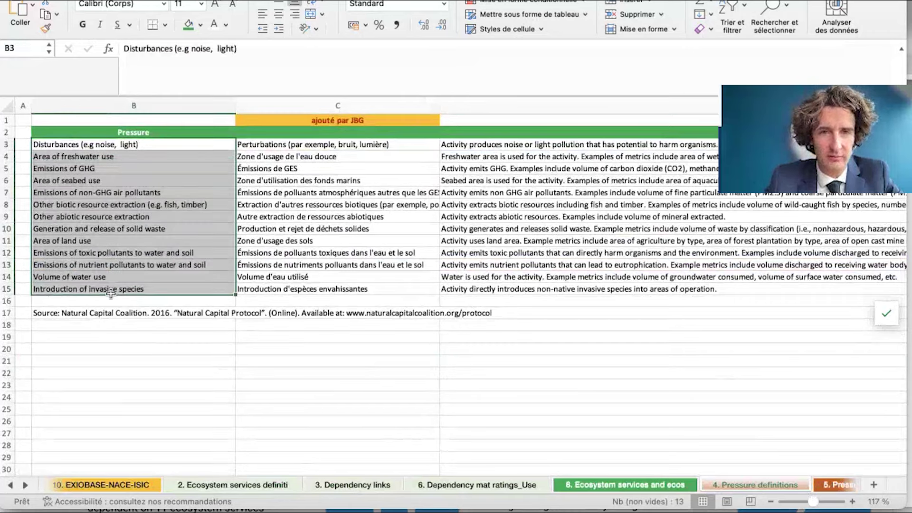
pyautogui.click(304, 106)
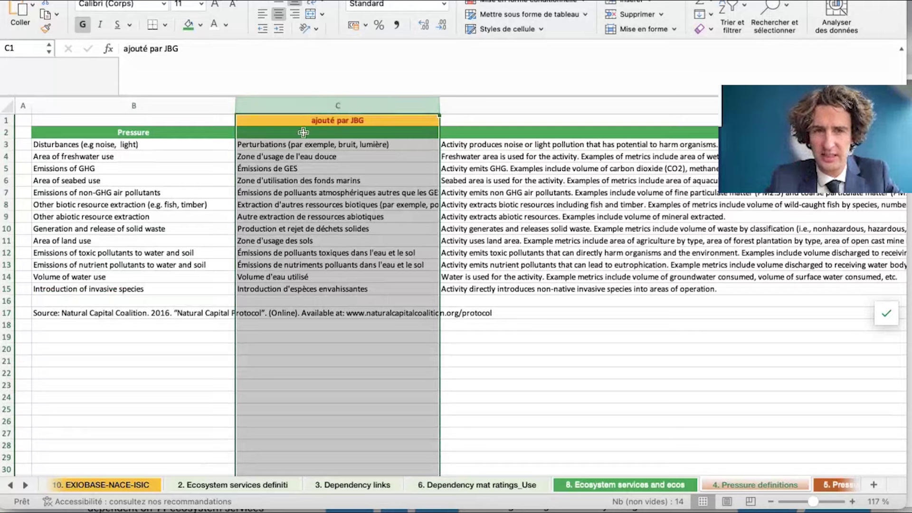
pyautogui.click(308, 119)
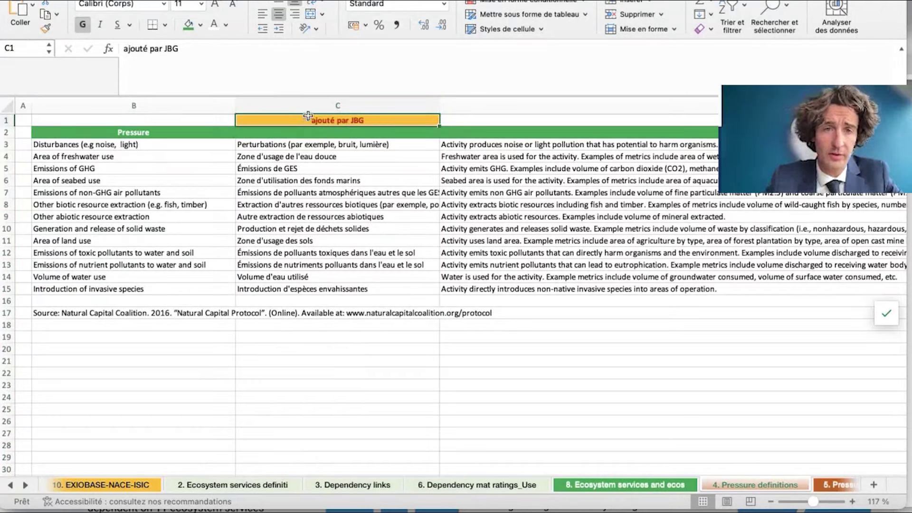
pyautogui.click(311, 106)
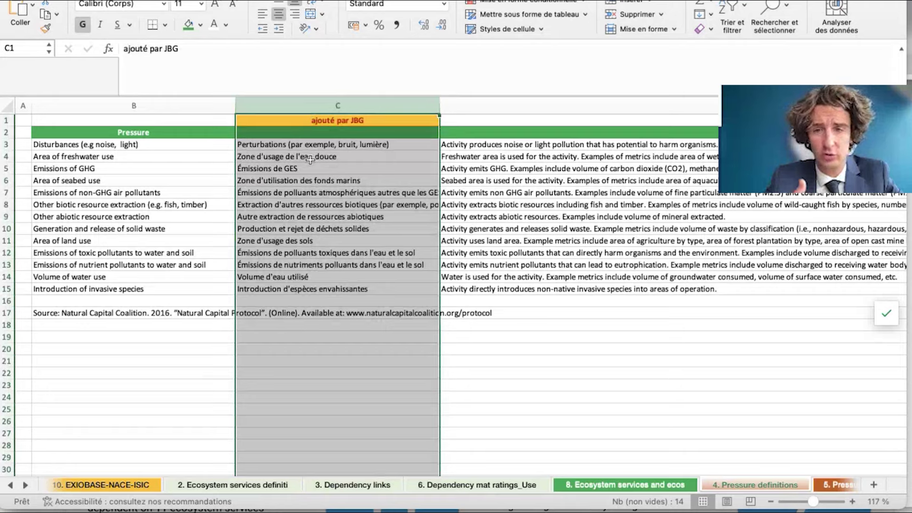
# Review the French entries for seabed use, solid waste, water volume and freshwater use, and read the freshwater use definition
pyautogui.click(297, 180)
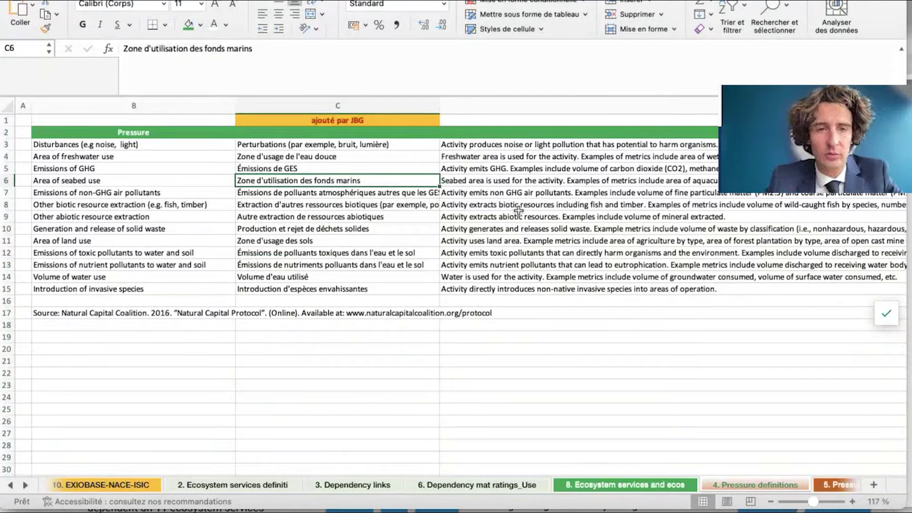
pyautogui.click(365, 229)
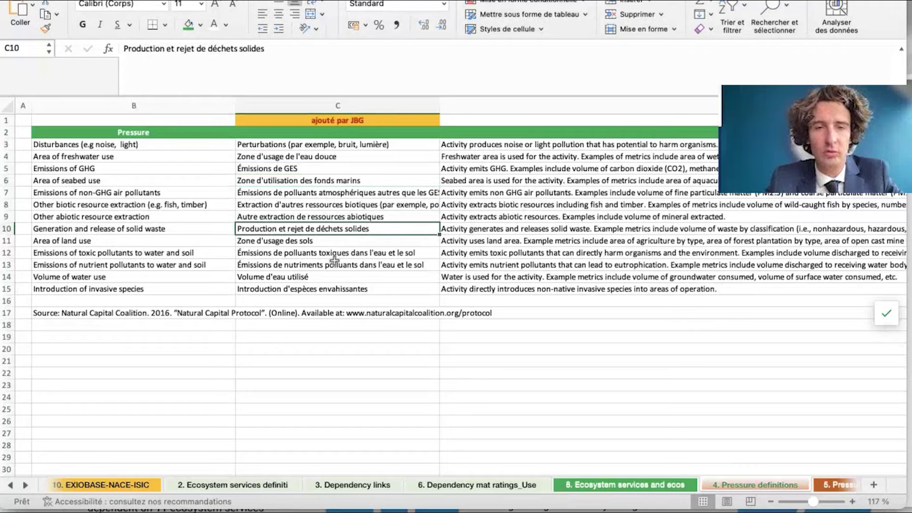
pyautogui.click(327, 276)
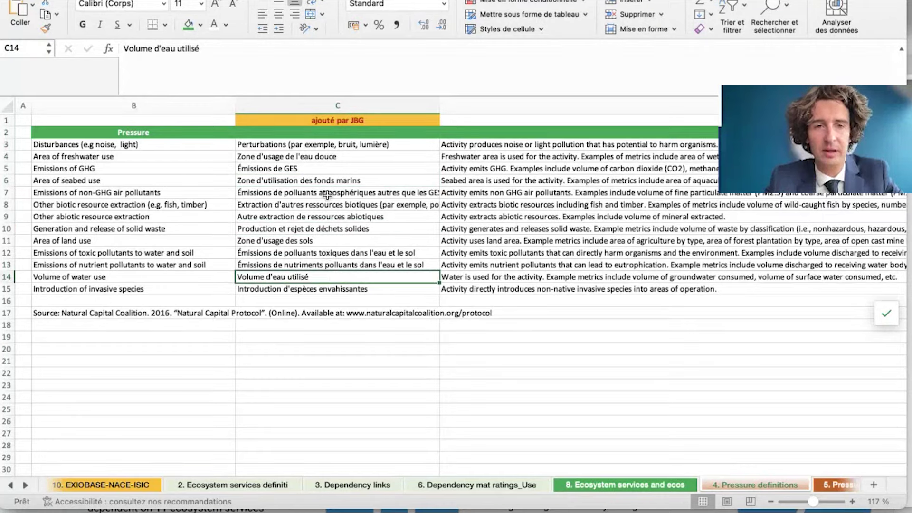
pyautogui.click(338, 156)
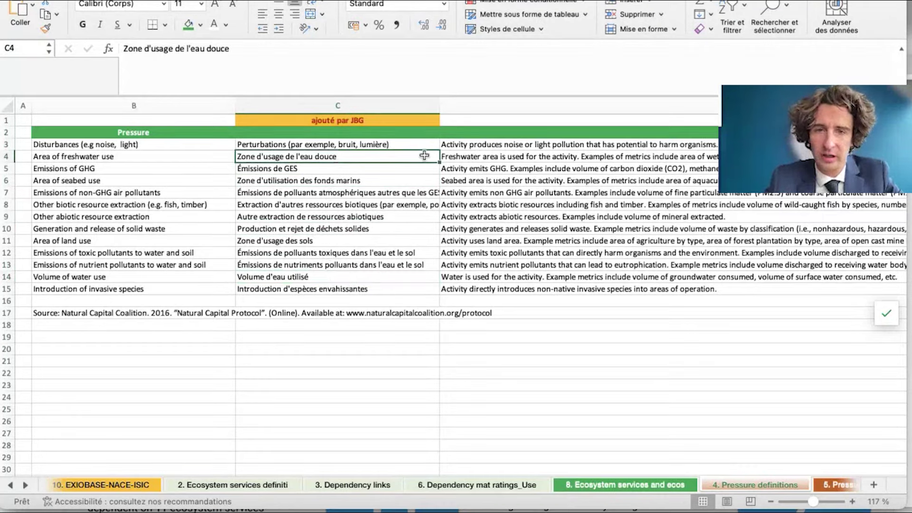
pyautogui.press('Right')
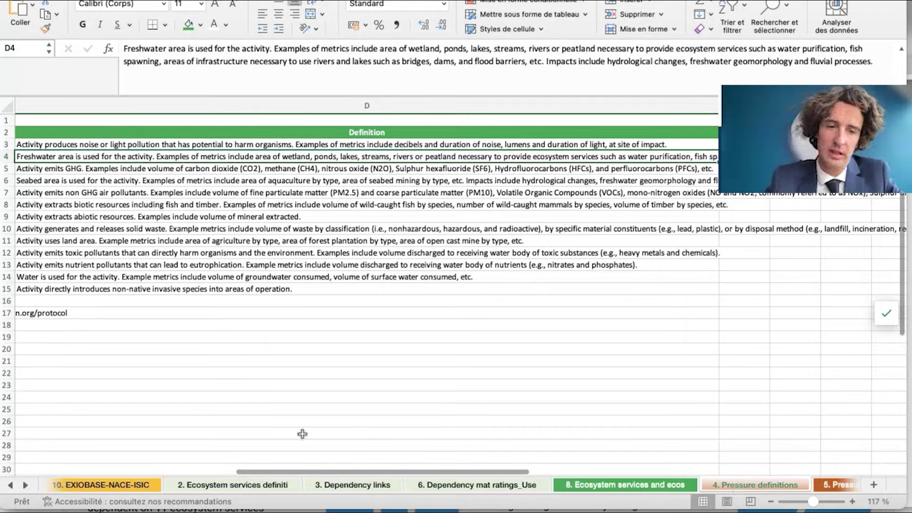
# Open the Dependency links sheet and look through its manufacturing activities and the ecosystem service dependency columns
pyautogui.click(255, 481)
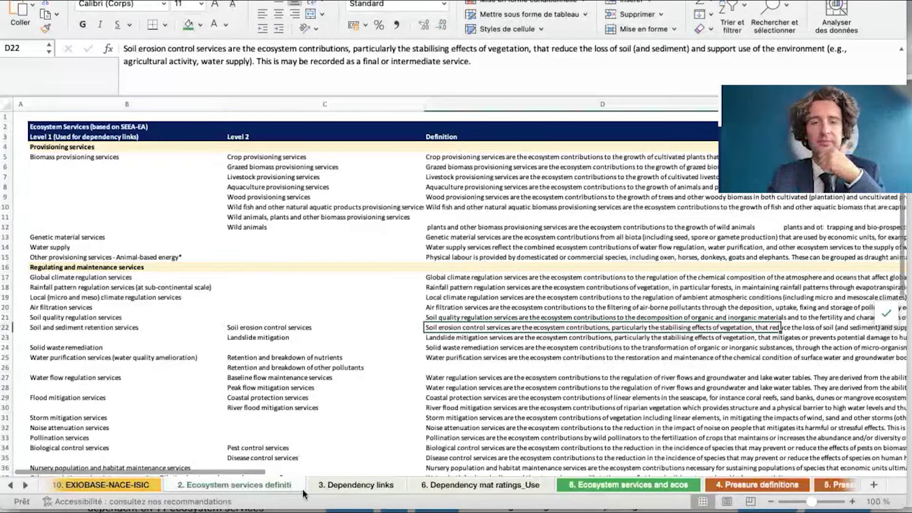
pyautogui.click(339, 486)
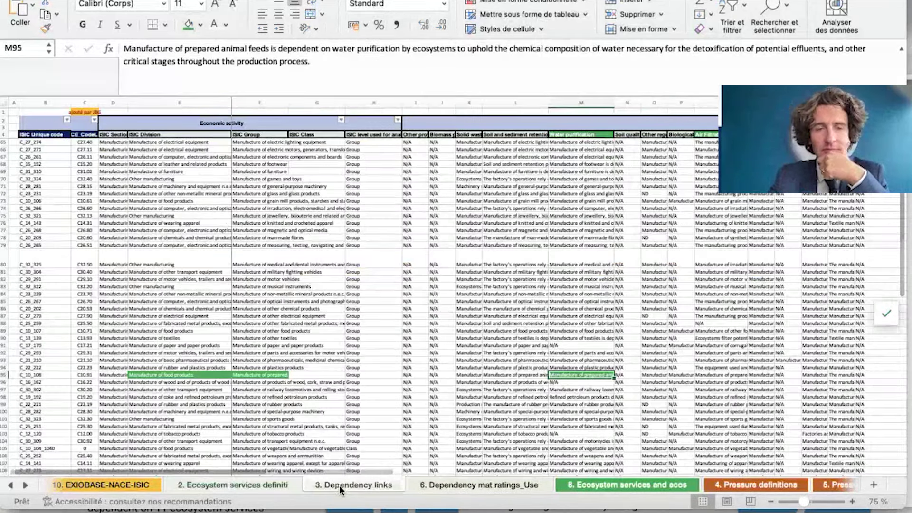
pyautogui.scroll(1, 416, 291)
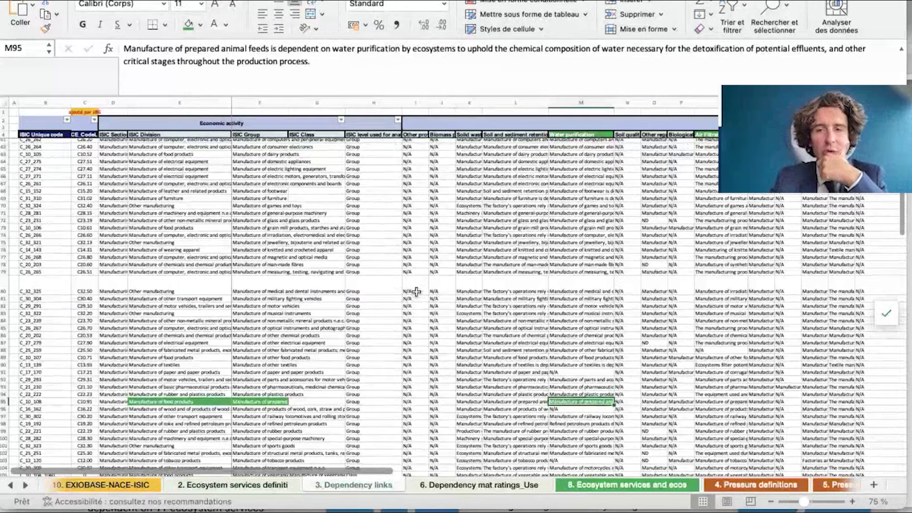
pyautogui.hscroll(5, 416, 291)
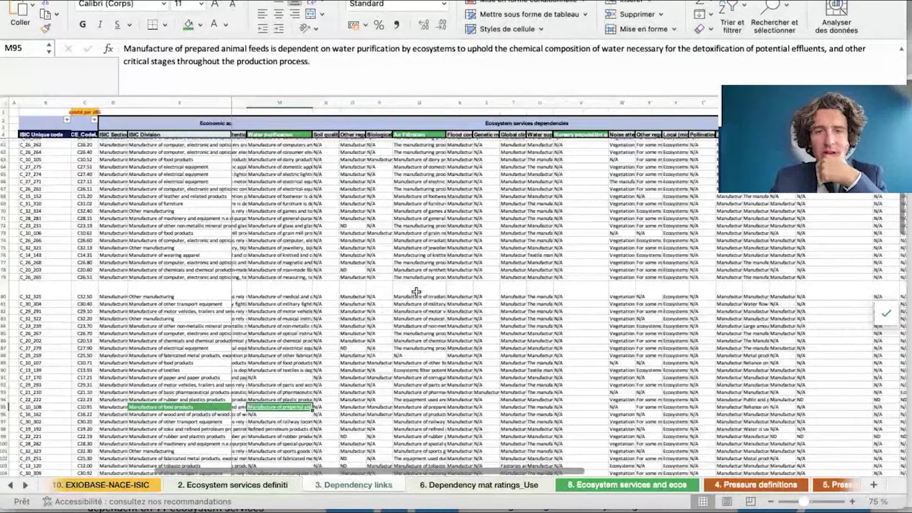
pyautogui.hscroll(-5, 416, 291)
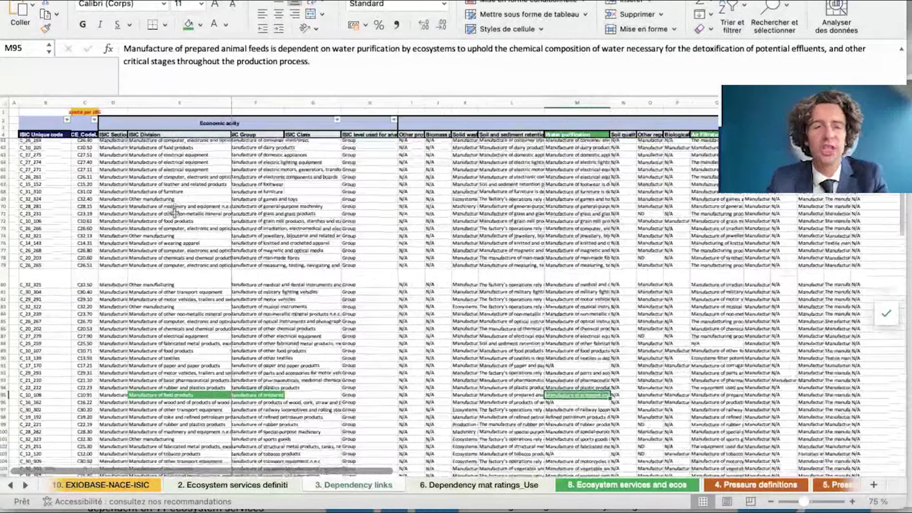
pyautogui.scroll(-3, 174, 211)
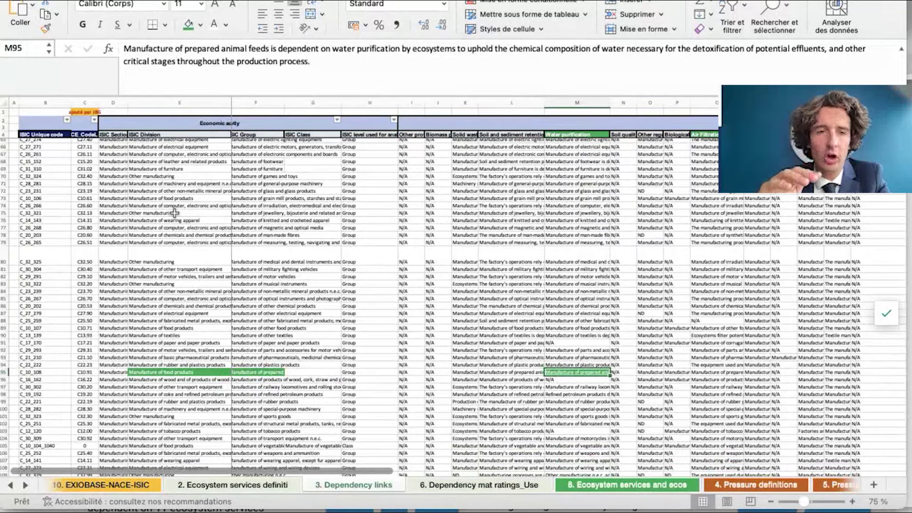
pyautogui.scroll(-4, 275, 281)
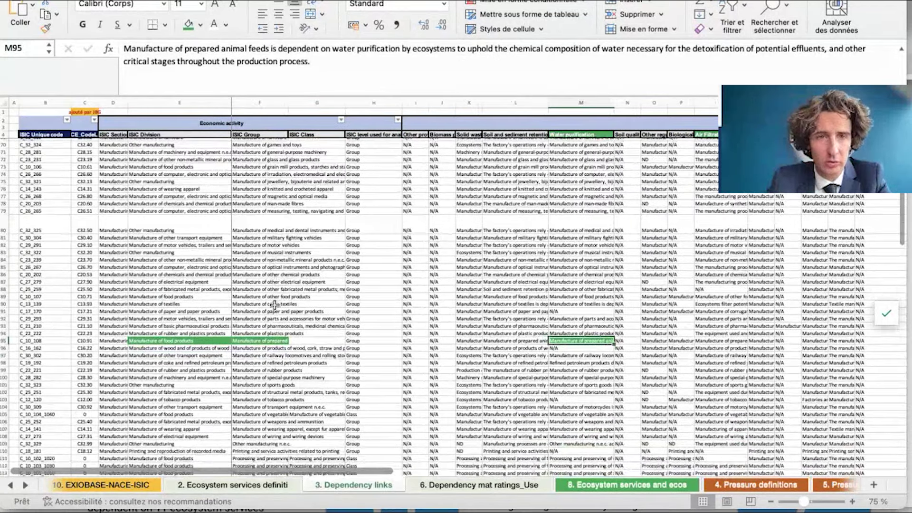
# Examine the prepared animal feeds row, viewing its ISIC group, food products division and water purification dependency, along with that column's heading
pyautogui.click(265, 341)
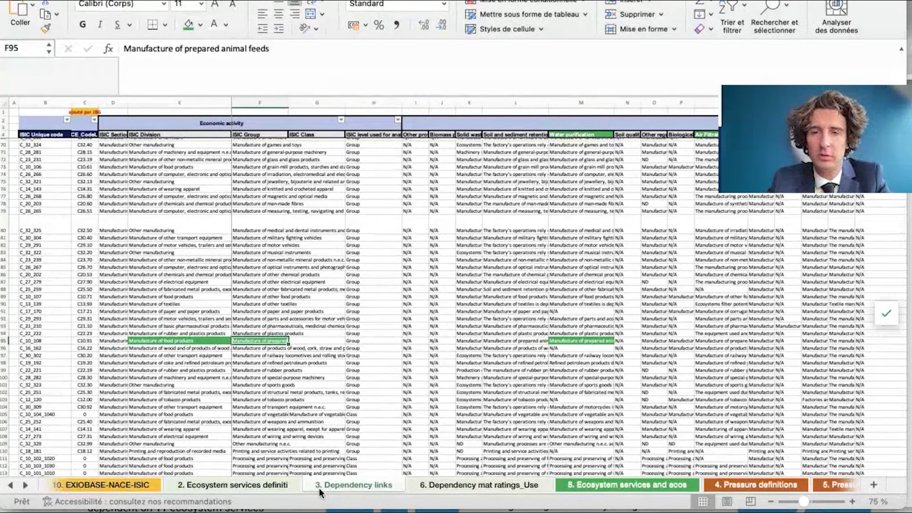
pyautogui.click(569, 340)
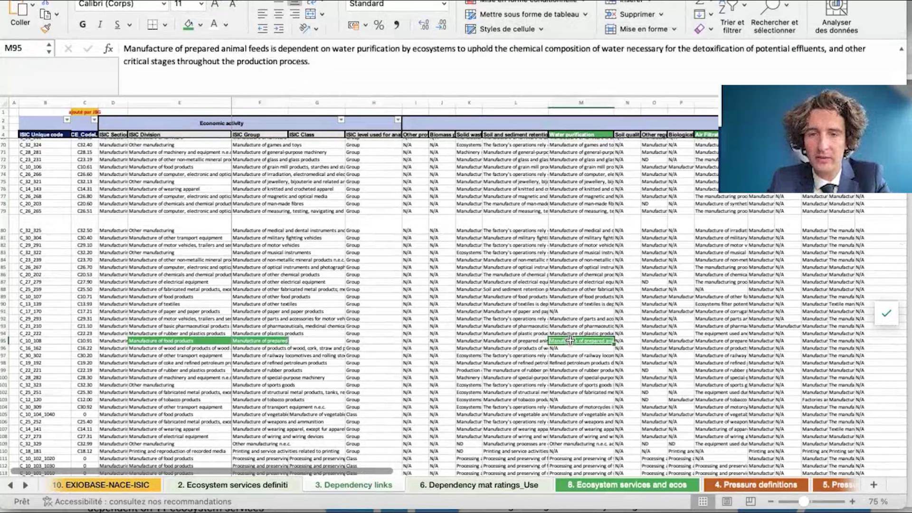
pyautogui.click(583, 134)
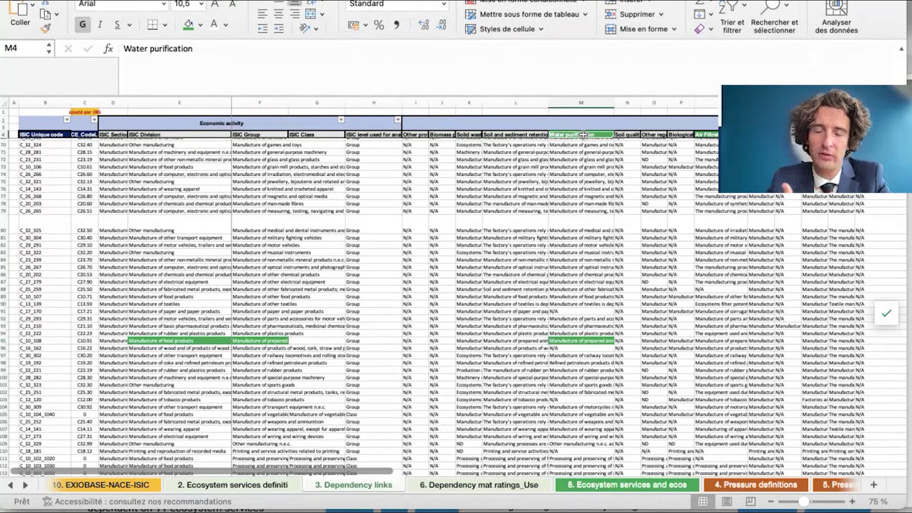
pyautogui.click(242, 341)
pyautogui.press('Left')
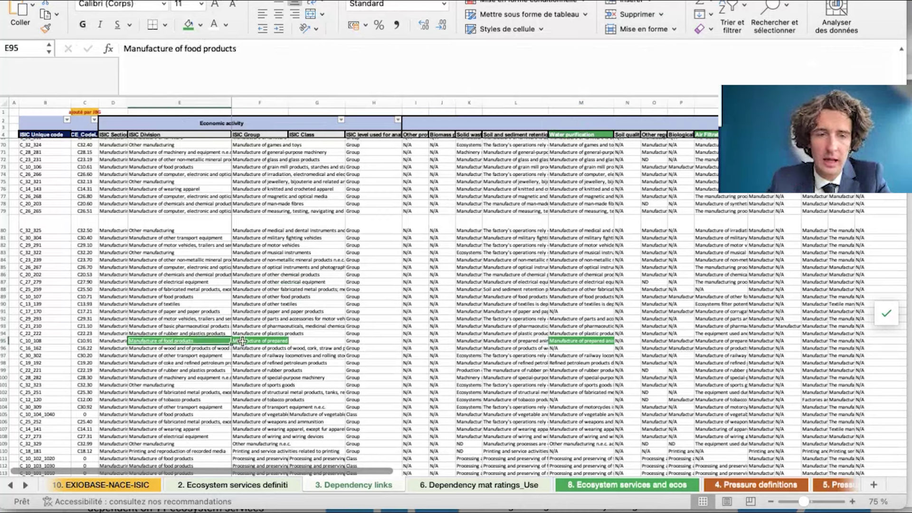
pyautogui.press('Right')
pyautogui.press('Right')
pyautogui.press('Left')
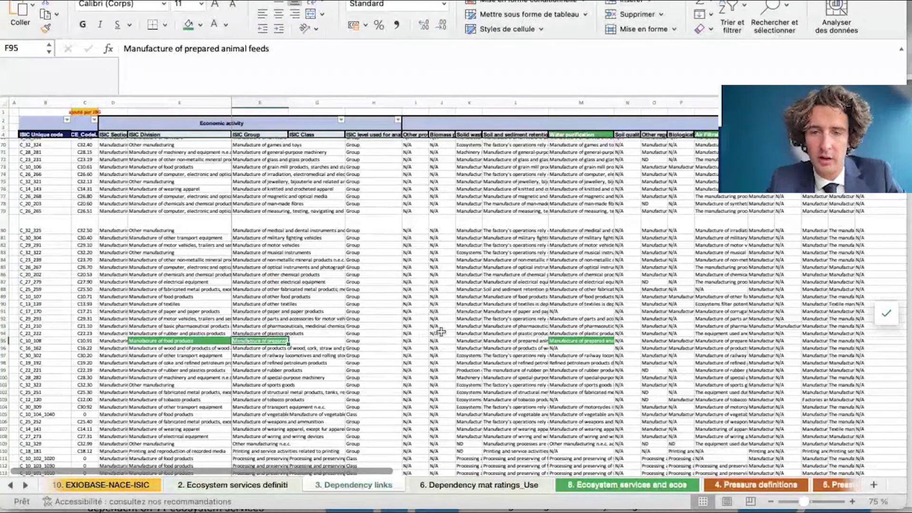
# Read the prepared animal feeds entries for water purification, air filtration and soil and sediment retention in full
pyautogui.click(553, 341)
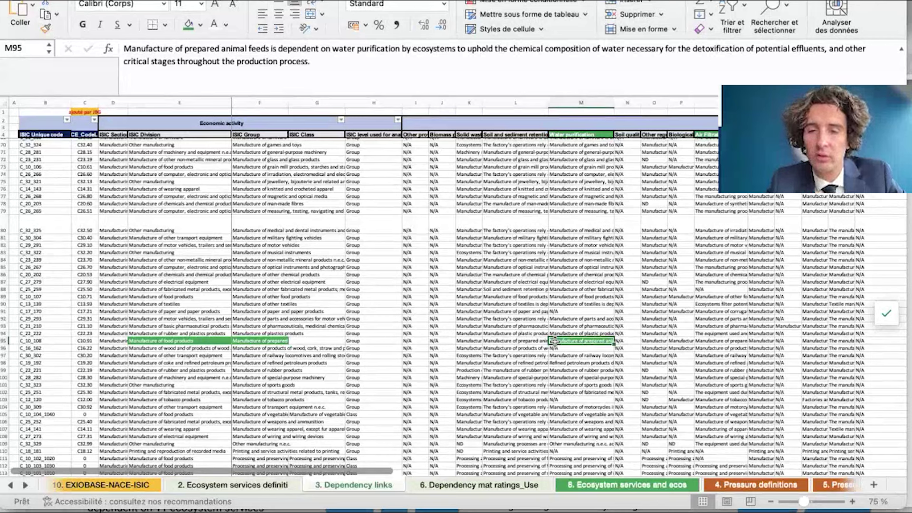
pyautogui.press('Right')
pyautogui.press('Right')
pyautogui.press('Right')
pyautogui.press('Right')
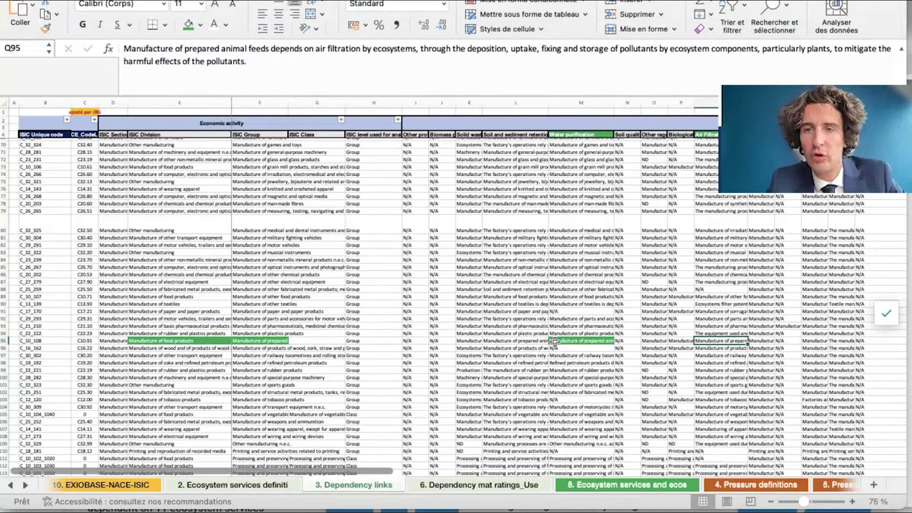
pyautogui.press('Left')
pyautogui.press('Left')
pyautogui.press('Left')
pyautogui.press('Left')
pyautogui.press('Left')
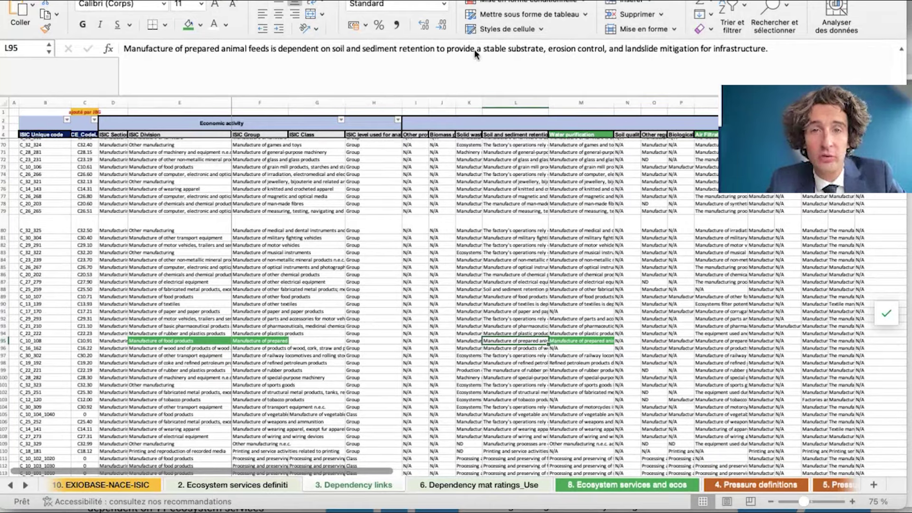
# Look through the activities and ecosystem service dependencies across the sheet, ending at the References column
pyautogui.scroll(5, 528, 243)
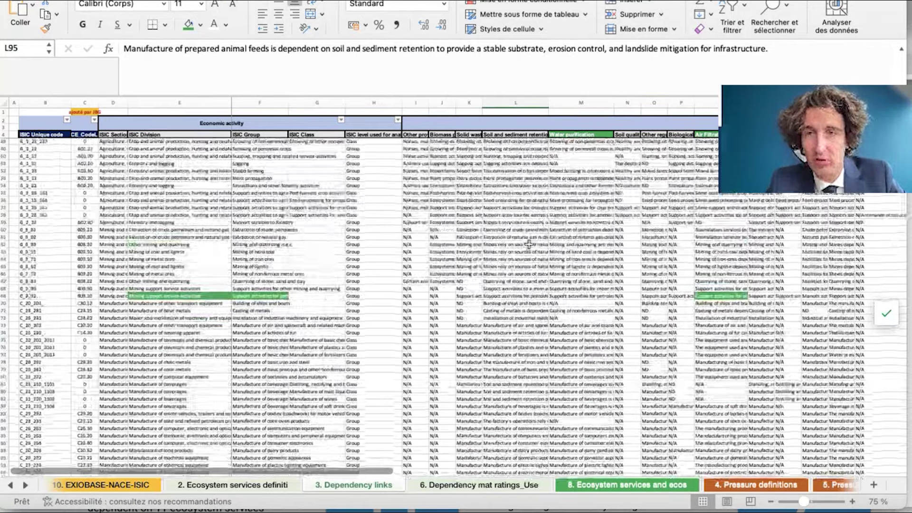
pyautogui.scroll(-15, 528, 243)
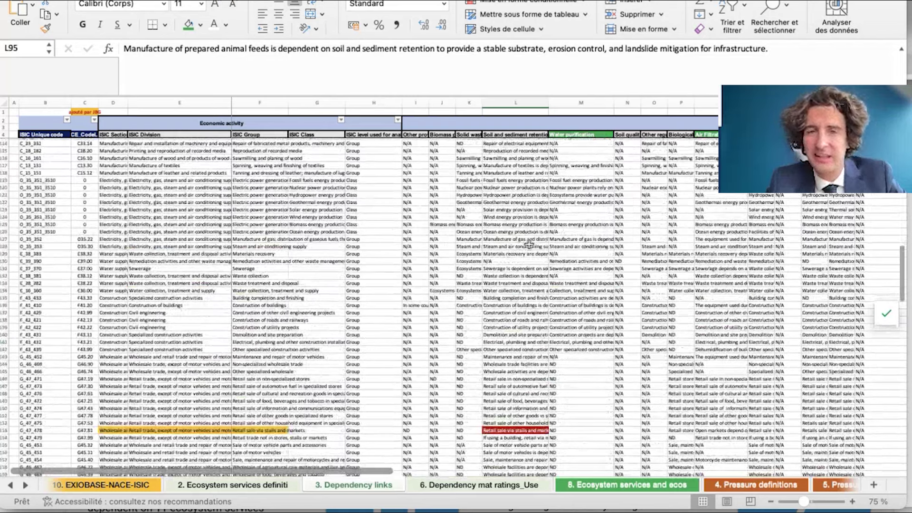
pyautogui.hscroll(1, 529, 249)
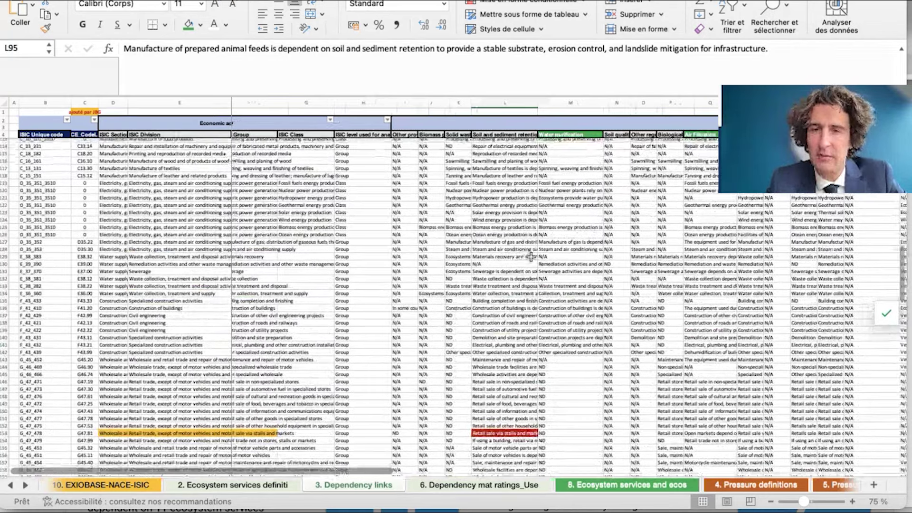
pyautogui.scroll(4, 531, 256)
pyautogui.hscroll(3, 531, 257)
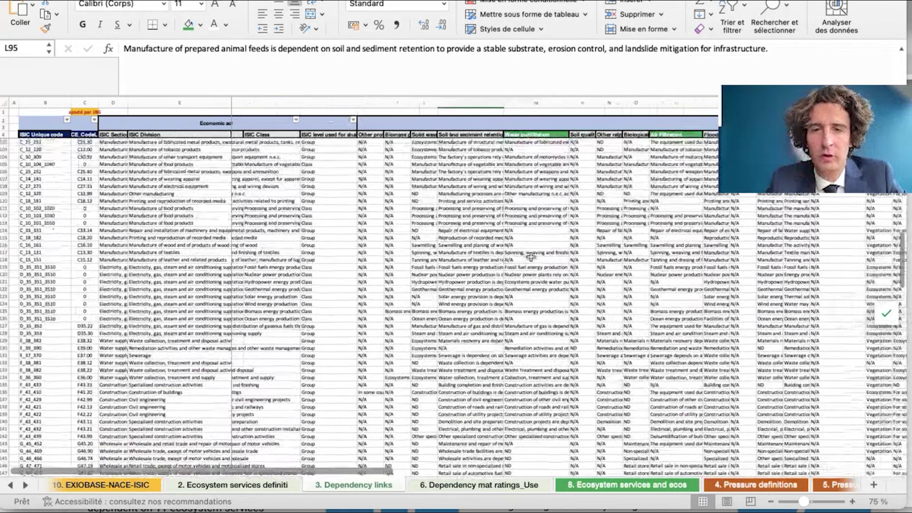
pyautogui.scroll(6, 530, 257)
pyautogui.hscroll(3, 531, 256)
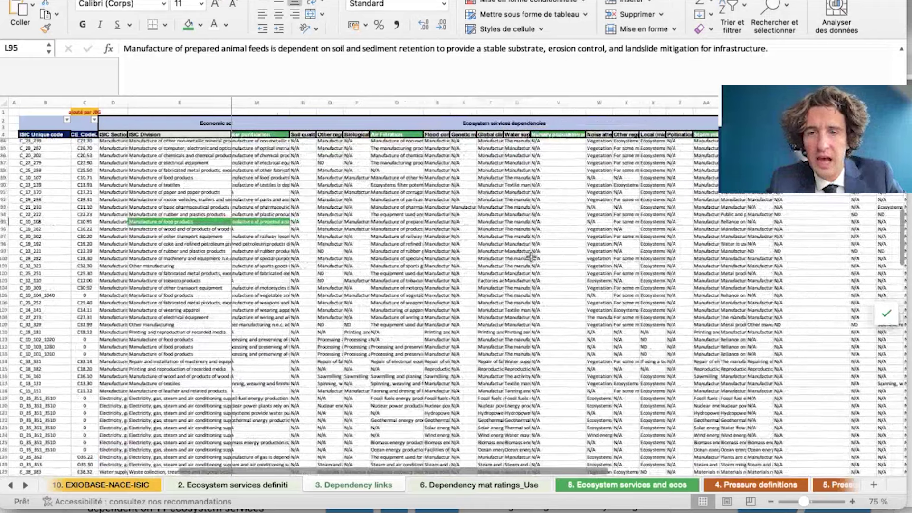
pyautogui.hscroll(8, 531, 257)
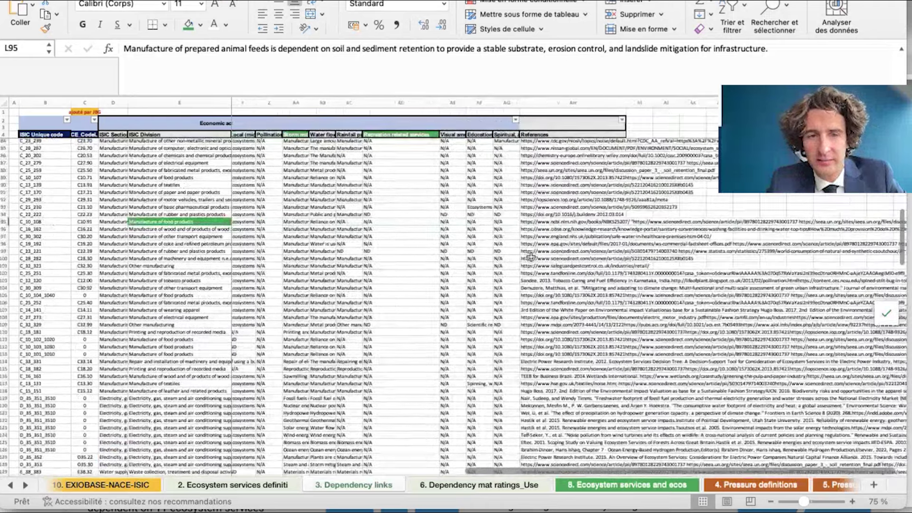
pyautogui.click(531, 222)
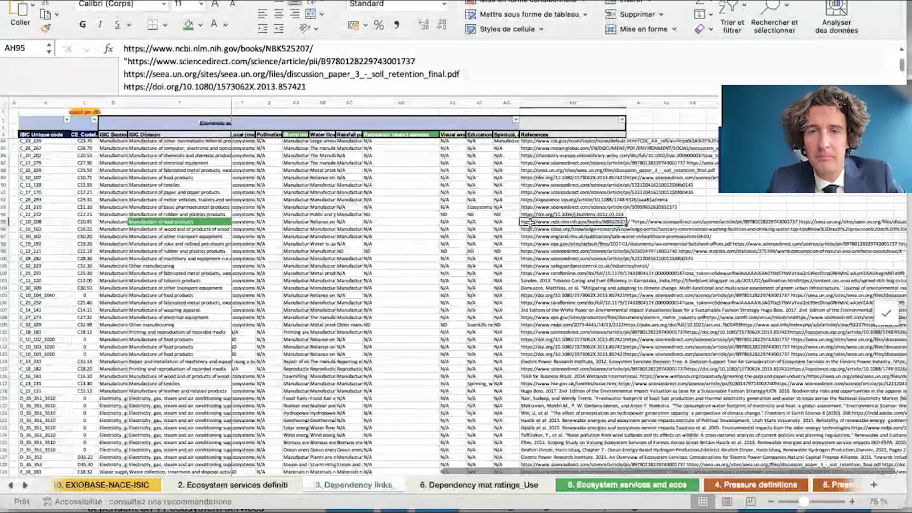
pyautogui.moveTo(485, 105); pyautogui.dragTo(484, 169)
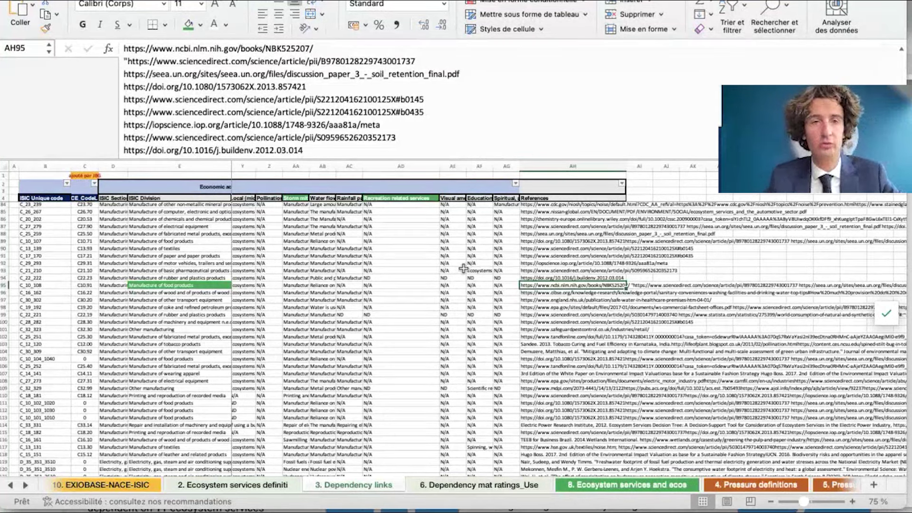
pyautogui.click(406, 137)
pyautogui.press('Right')
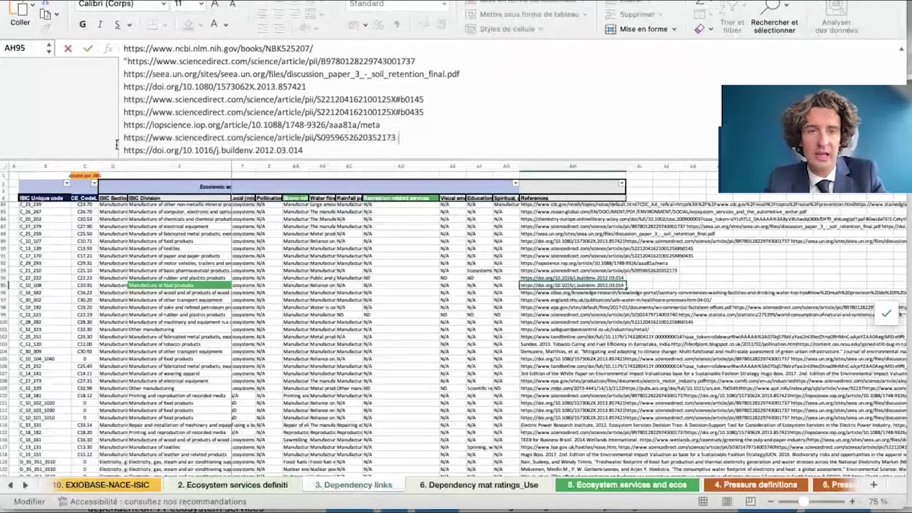
pyautogui.moveTo(124, 138); pyautogui.dragTo(398, 139)
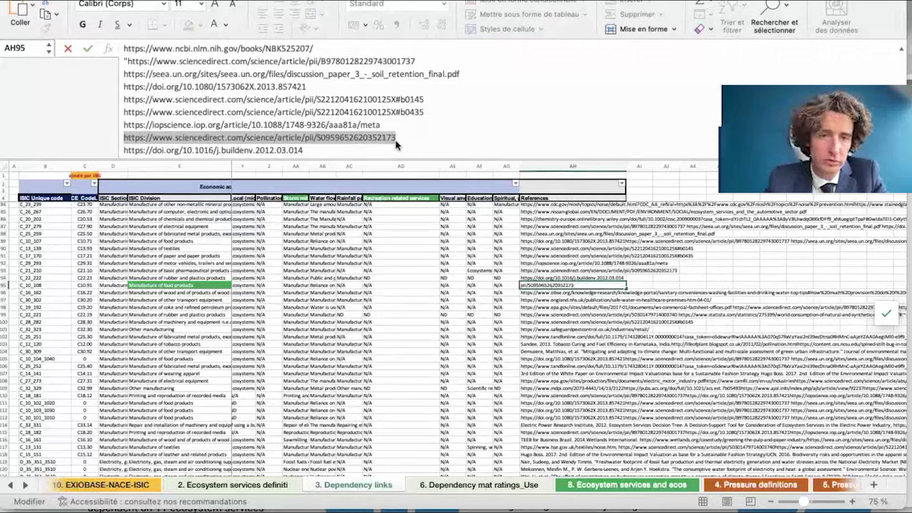
# Switch to Chrome, open the selected ScienceDirect reference in a new tab and view the article's title and highlights
pyautogui.press('super+Tab')
pyautogui.press('super+Tab')
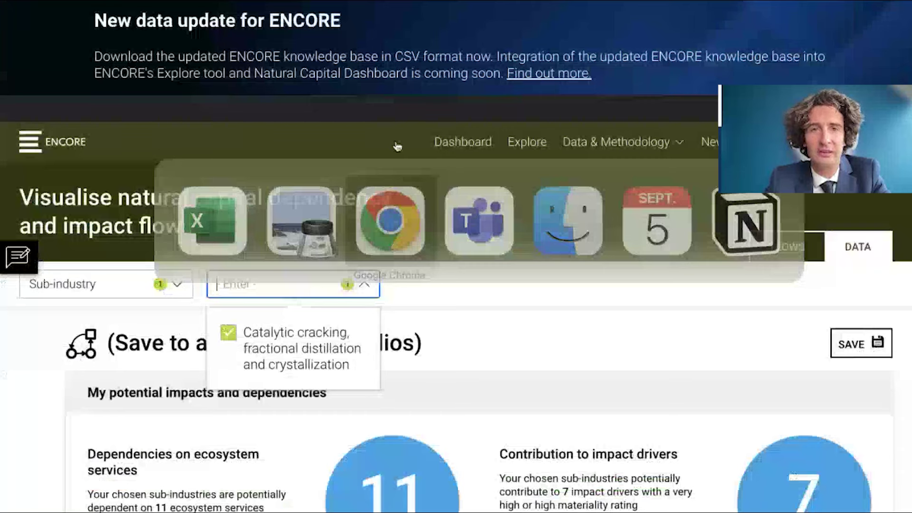
pyautogui.press('super+t')
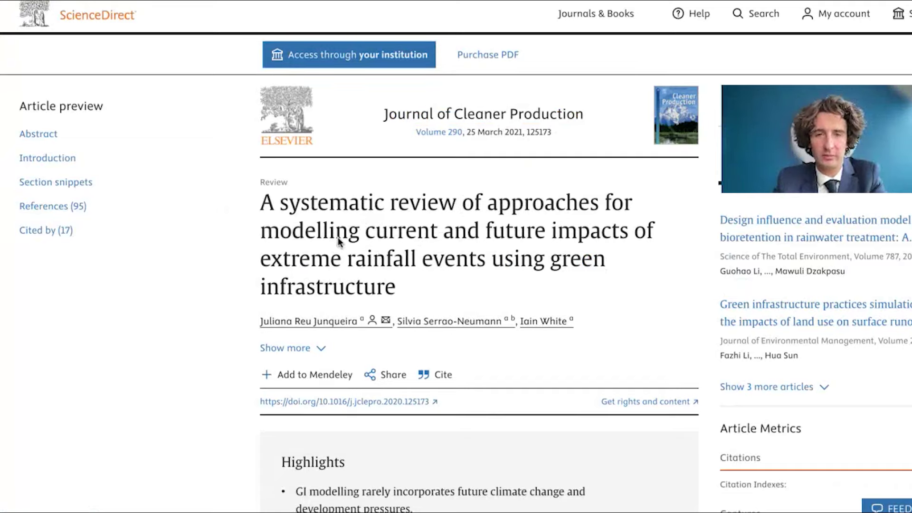
pyautogui.press('super+Tab')
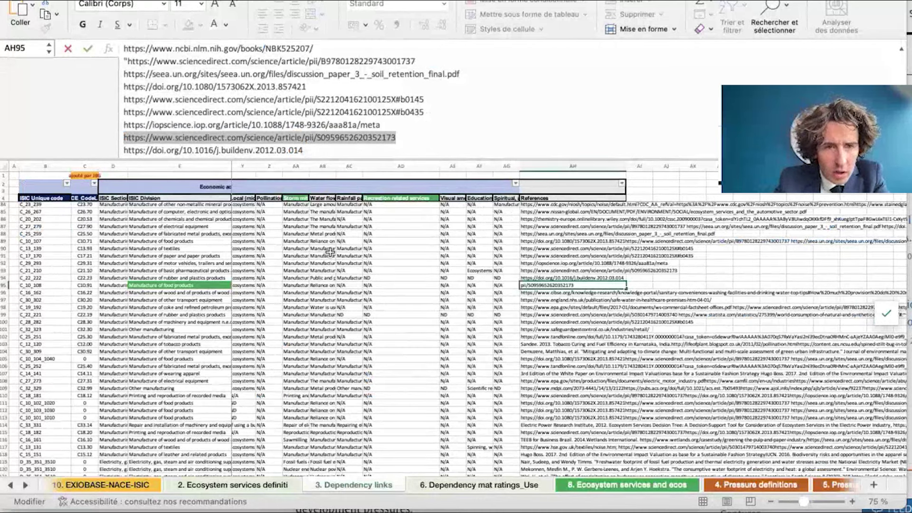
pyautogui.press('super+Tab')
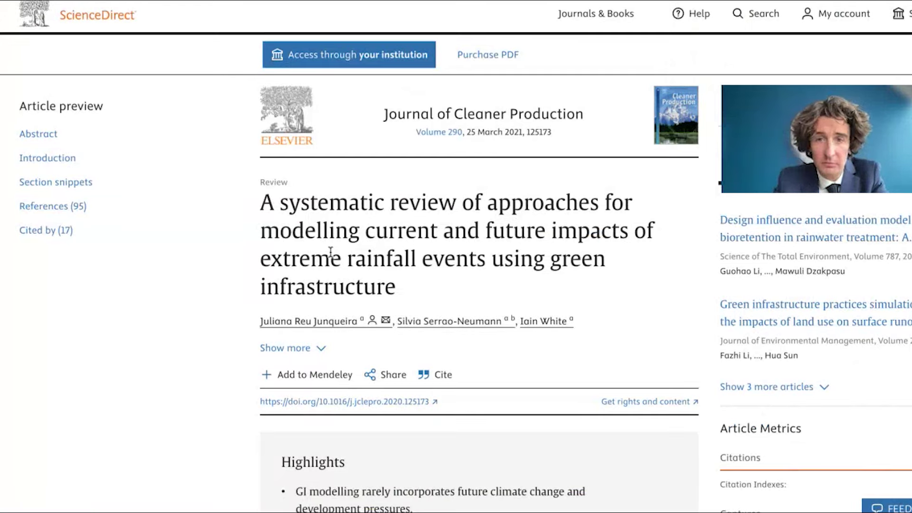
pyautogui.scroll(-1, 330, 252)
pyautogui.scroll(-1, 330, 252)
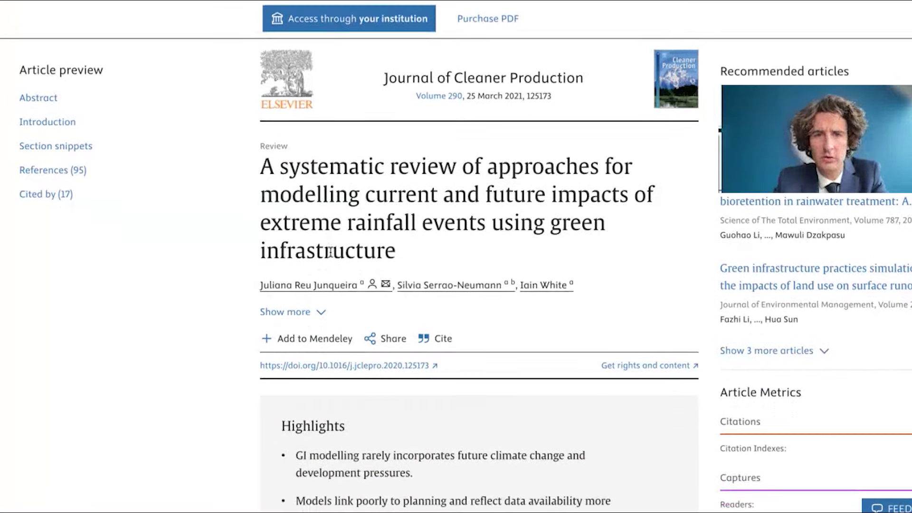
pyautogui.scroll(-1, 330, 251)
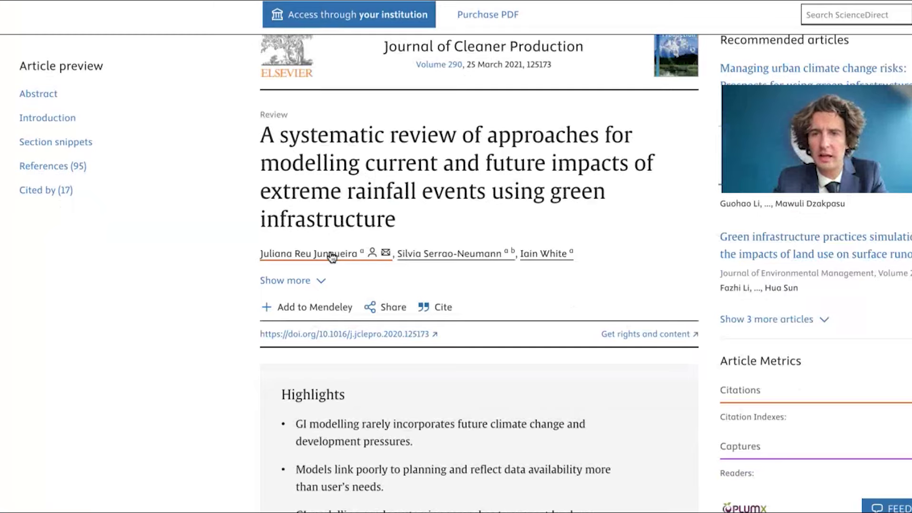
# Return to the Excel workbook and leave the prepared animal feeds references cell without changing its content
pyautogui.press('super+Tab')
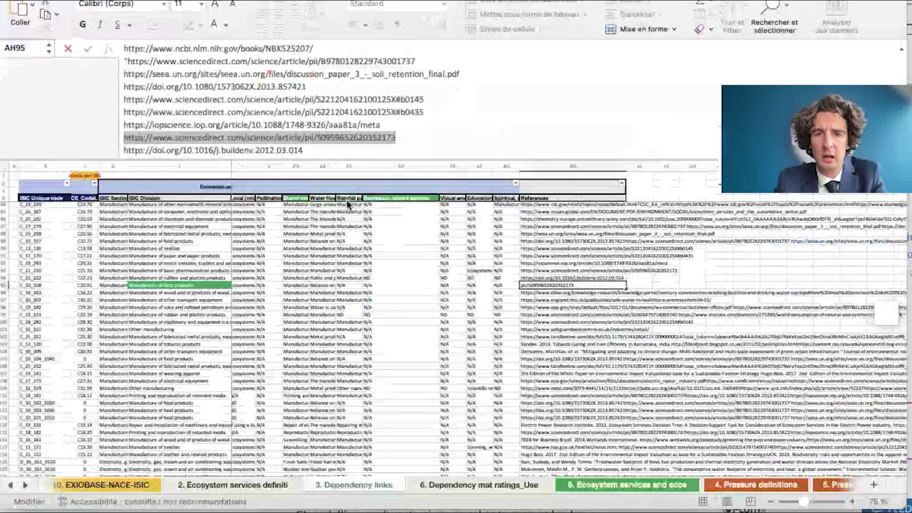
pyautogui.click(453, 101)
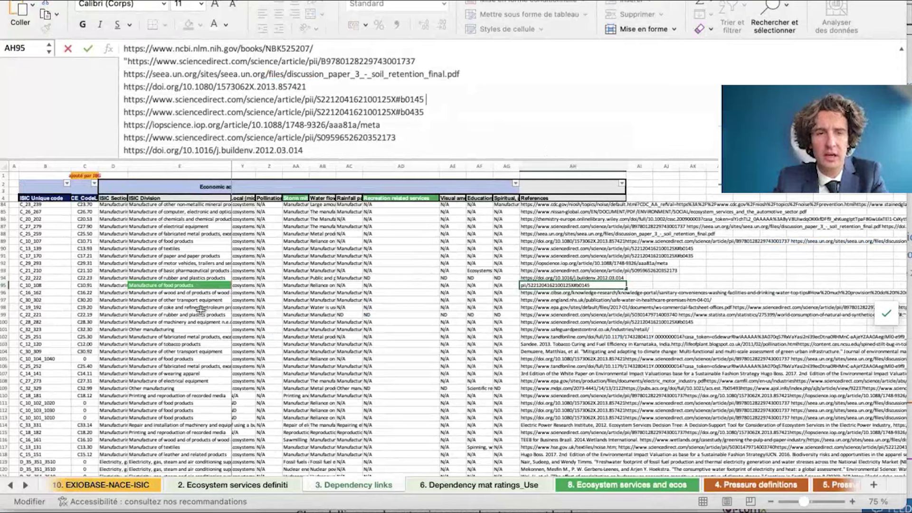
pyautogui.press('Escape')
# Review the dependency cells of the highlighted food products row from References back to the Flood control column
pyautogui.press('Left')
pyautogui.press('Left')
pyautogui.press('Left')
pyautogui.press('Left')
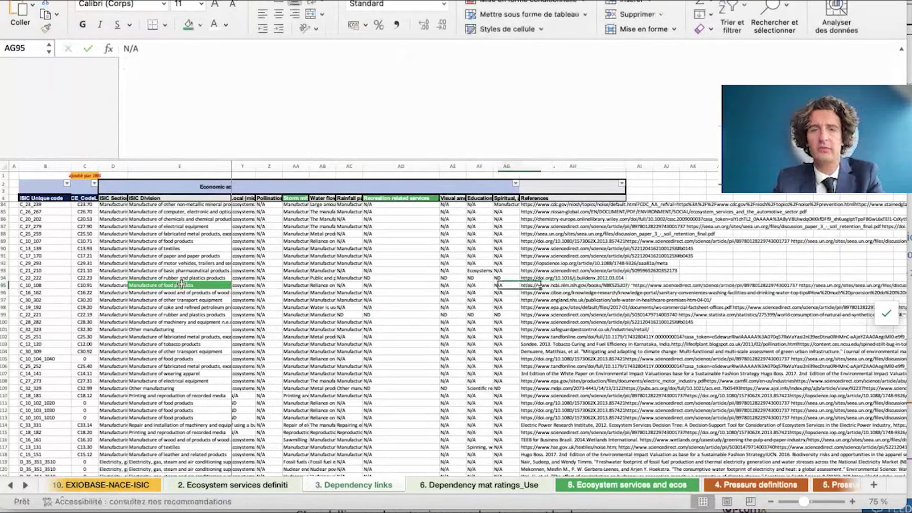
pyautogui.press('Left')
pyautogui.press('Left')
pyautogui.press('Left')
pyautogui.press('Left')
pyautogui.press('Left')
pyautogui.press('Left')
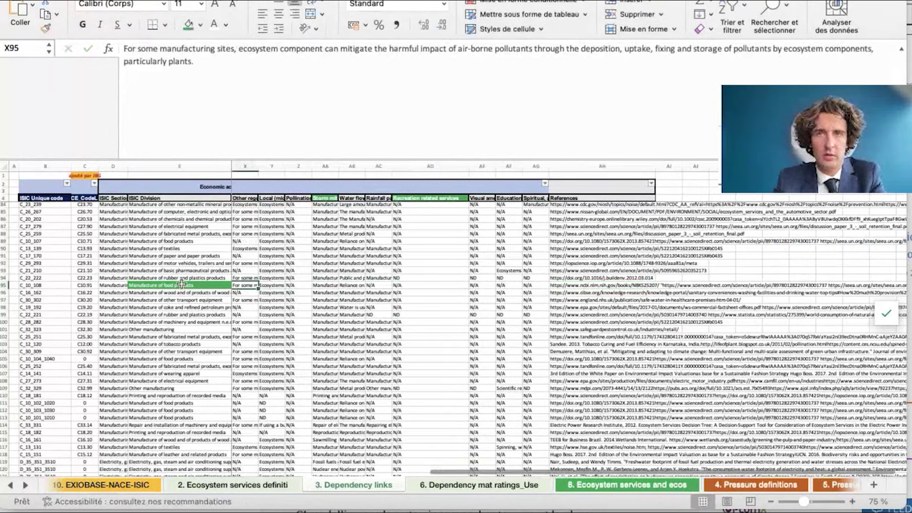
pyautogui.press('Left')
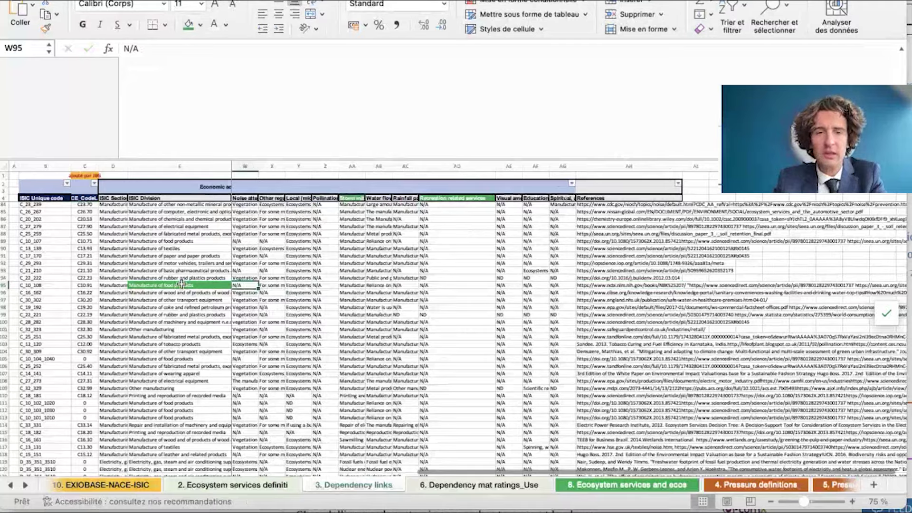
pyautogui.press('Left')
pyautogui.press('Left')
pyautogui.press('Left')
pyautogui.press('Left')
pyautogui.press('Left')
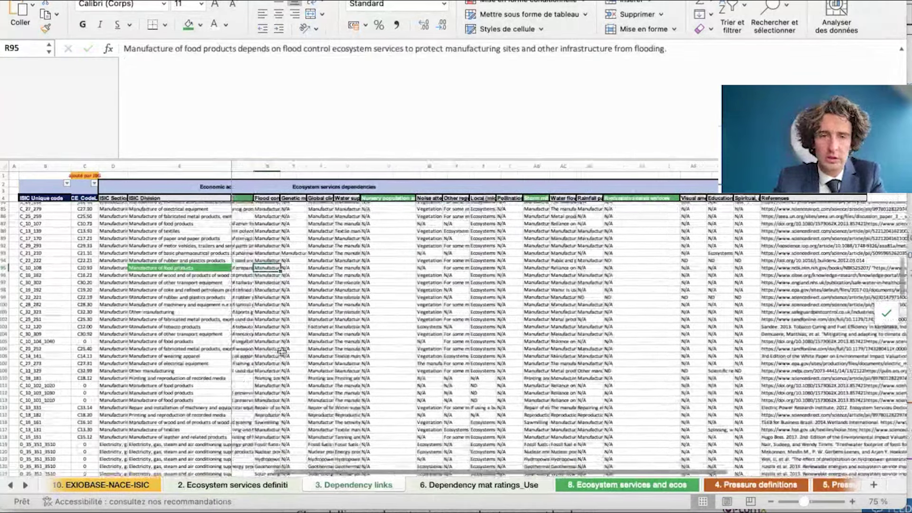
# Find the highlighted retail sale via stalls and markets row and view its soil and sediment retention dependency text
pyautogui.hscroll(-5, 281, 351)
pyautogui.scroll(-15, 281, 351)
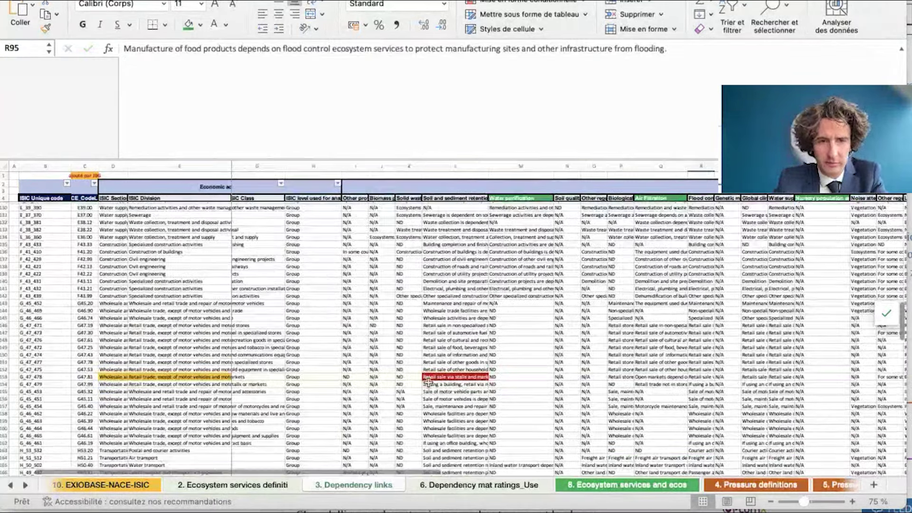
pyautogui.click(149, 378)
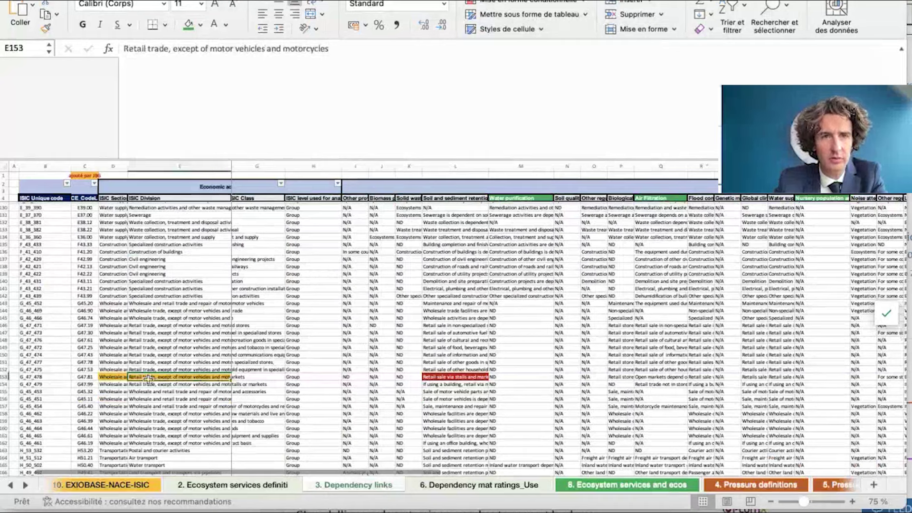
pyautogui.press('Right')
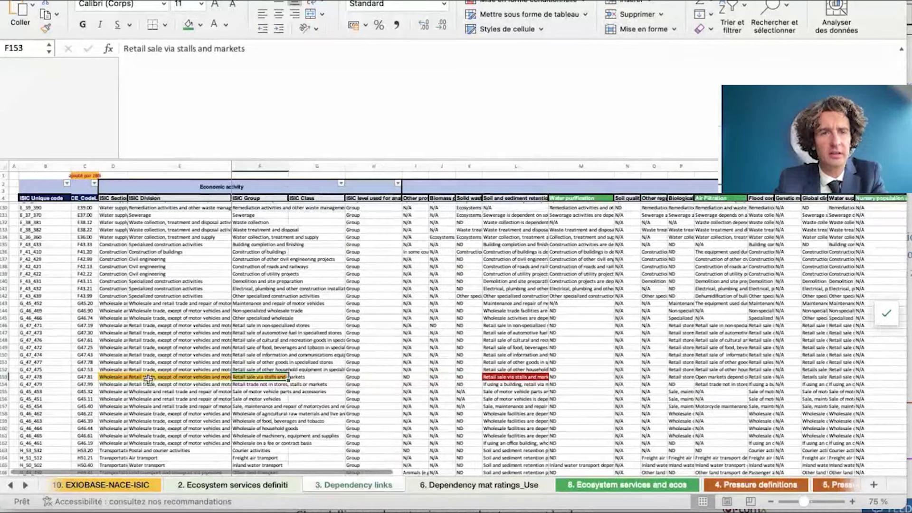
pyautogui.press('Left')
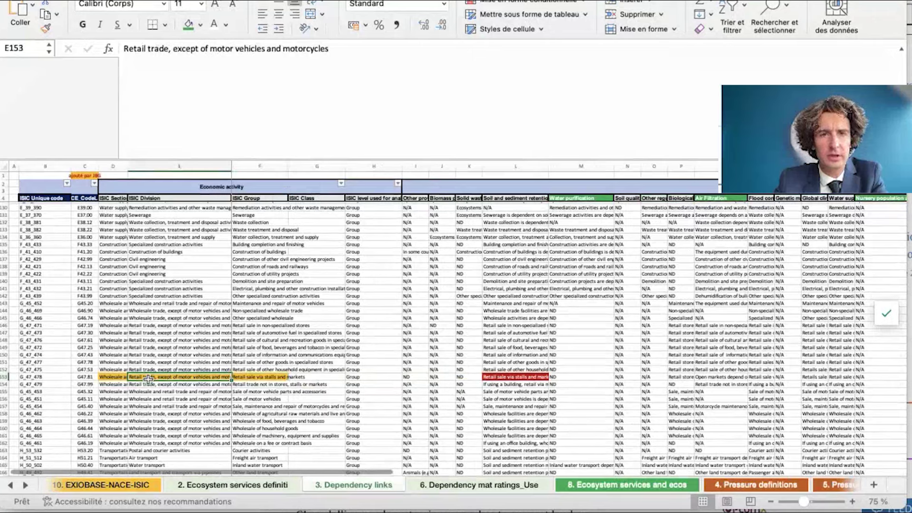
pyautogui.click(502, 374)
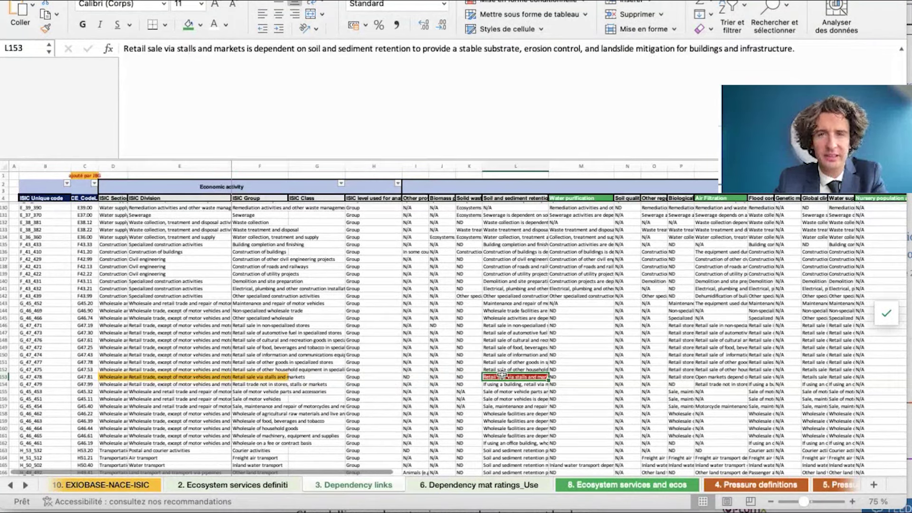
# Copy the full retail sale soil and sediment retention text and switch to the ChatGPT conversation in Chrome
pyautogui.press('F2')
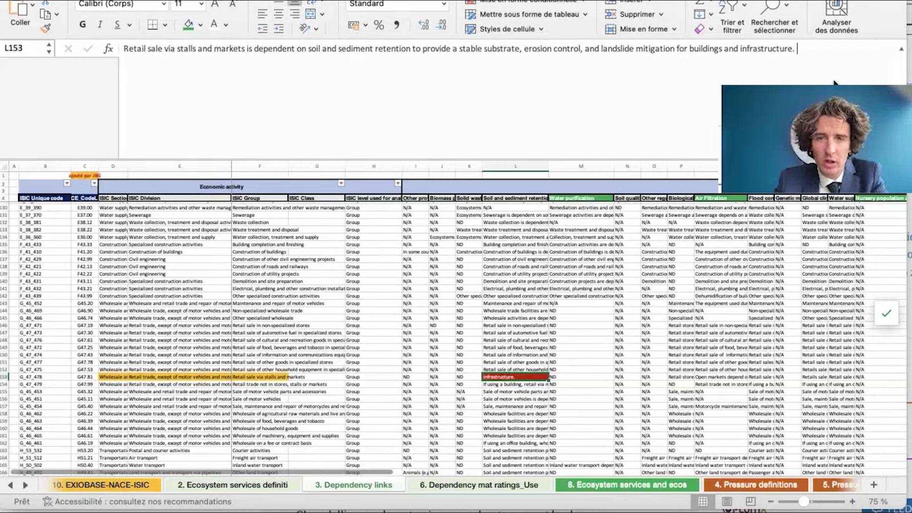
pyautogui.moveTo(797, 48); pyautogui.dragTo(122, 48)
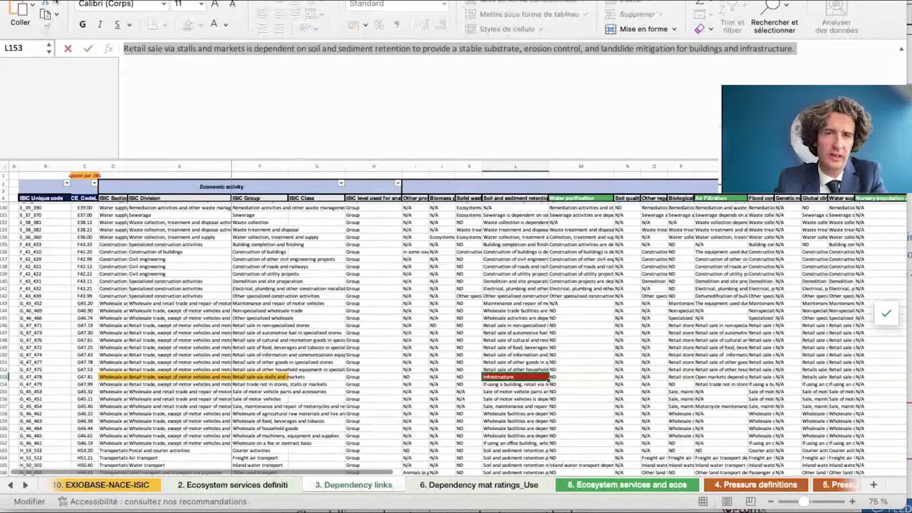
pyautogui.press('super+Tab')
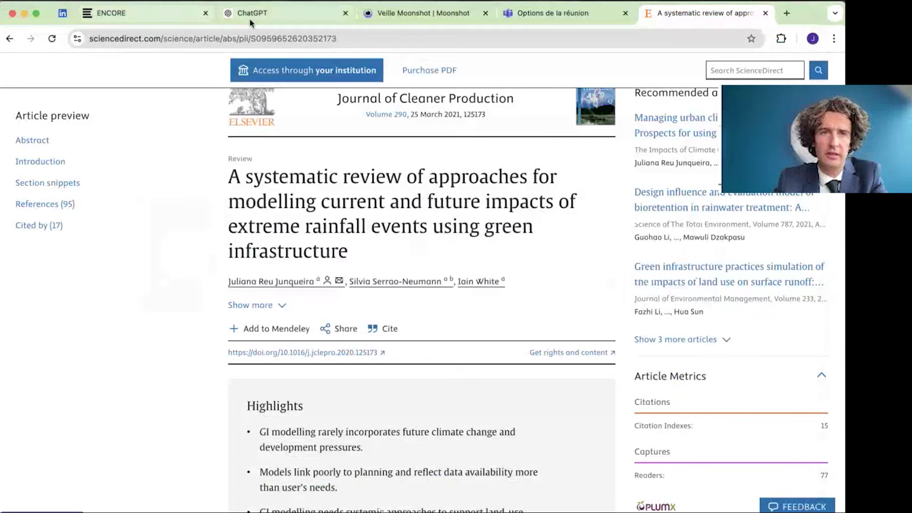
pyautogui.click(252, 15)
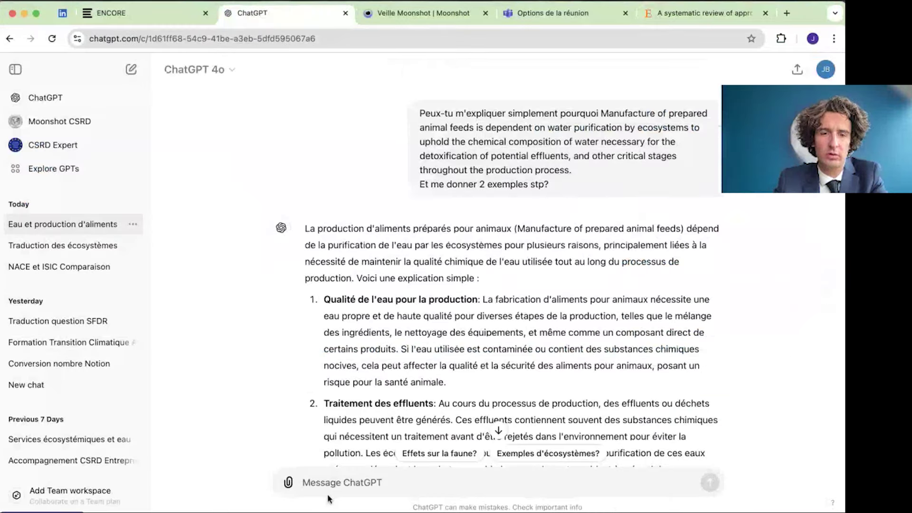
pyautogui.click(336, 483)
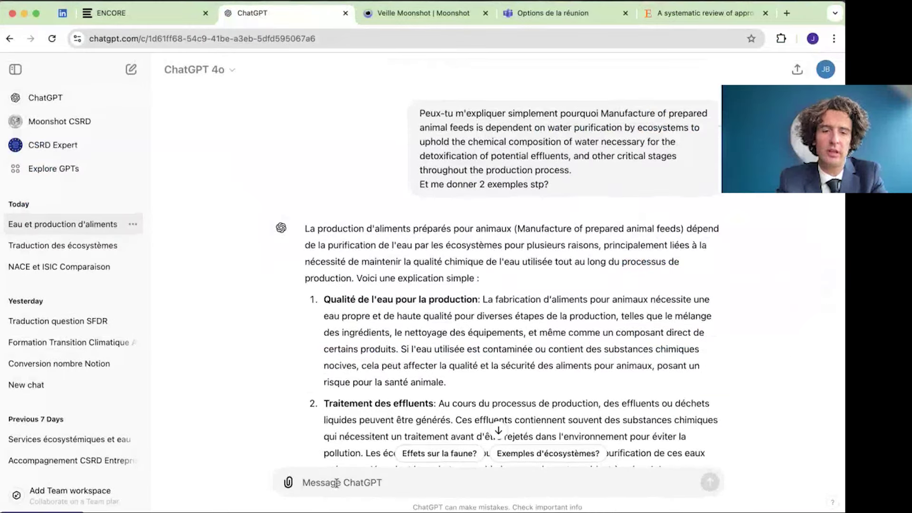
# Ask ChatGPT "Explique moi" followed by the copied retail sale dependency sentence and "et donne moi un exemple"
pyautogui.write('Explique mois')
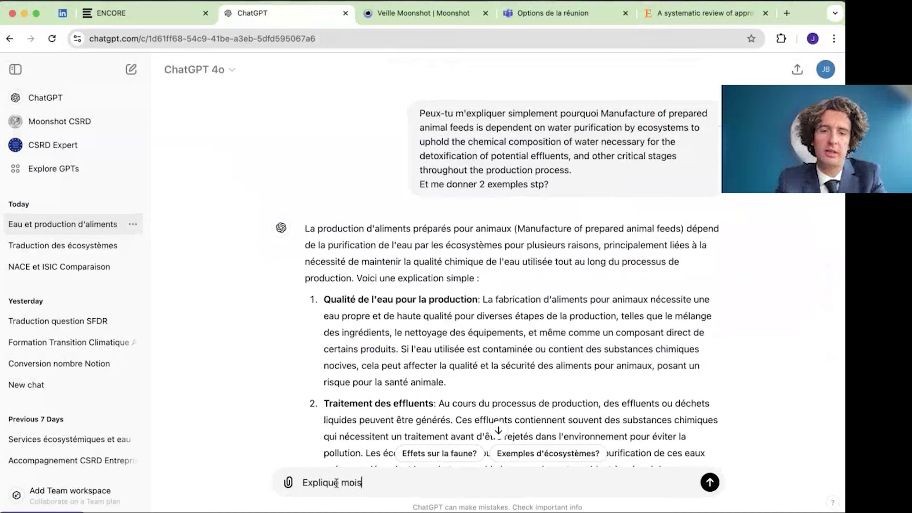
pyautogui.write('Retail sale via stalls and markets is dependent on soil and sediment retention to provide a stable substrate, erosion control, and landslide mitigation for buildings and infrastructure.')
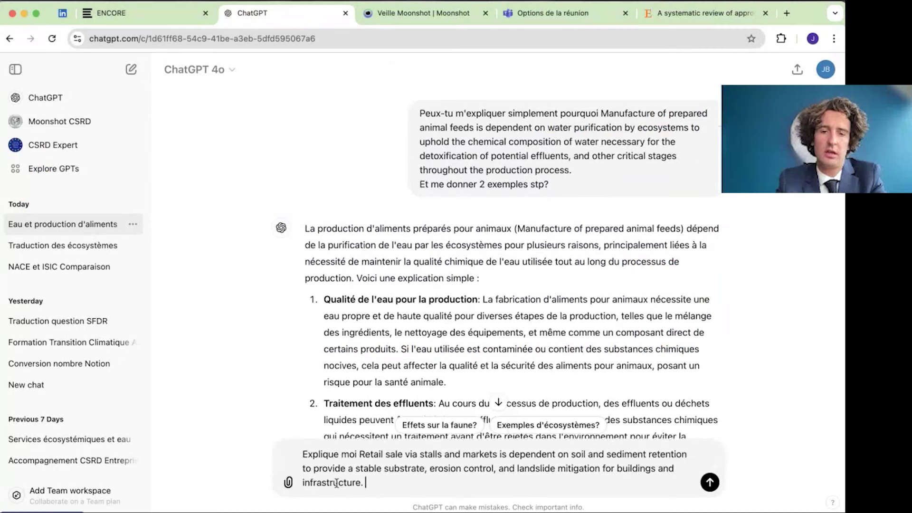
pyautogui.write('et do')
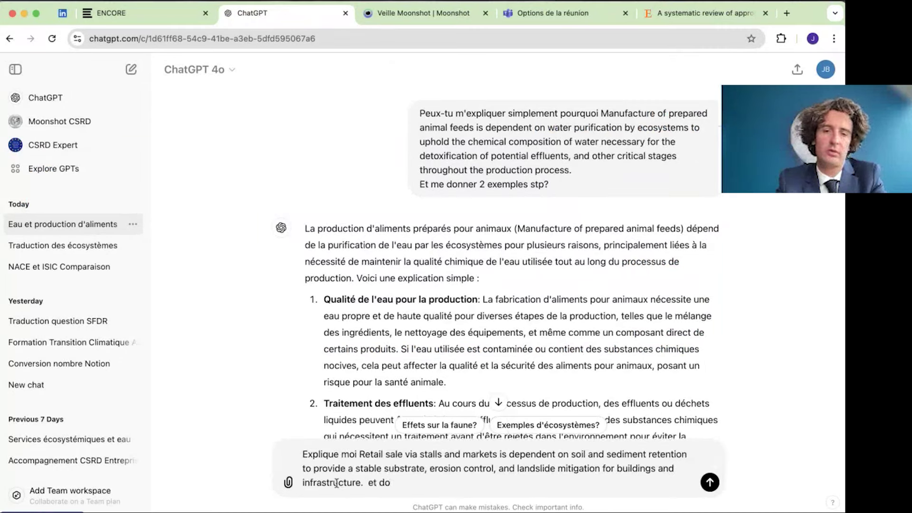
pyautogui.write('nne moi un ex')
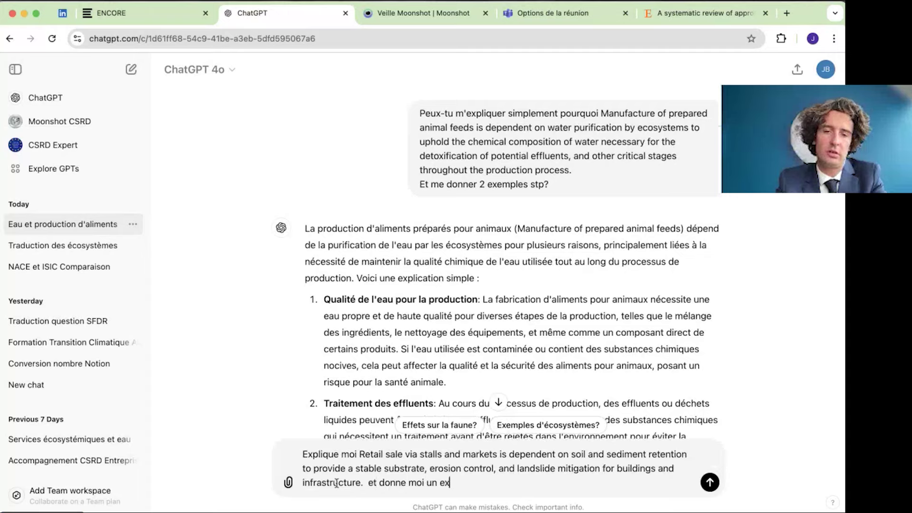
pyautogui.write('emple')
pyautogui.press('Return')
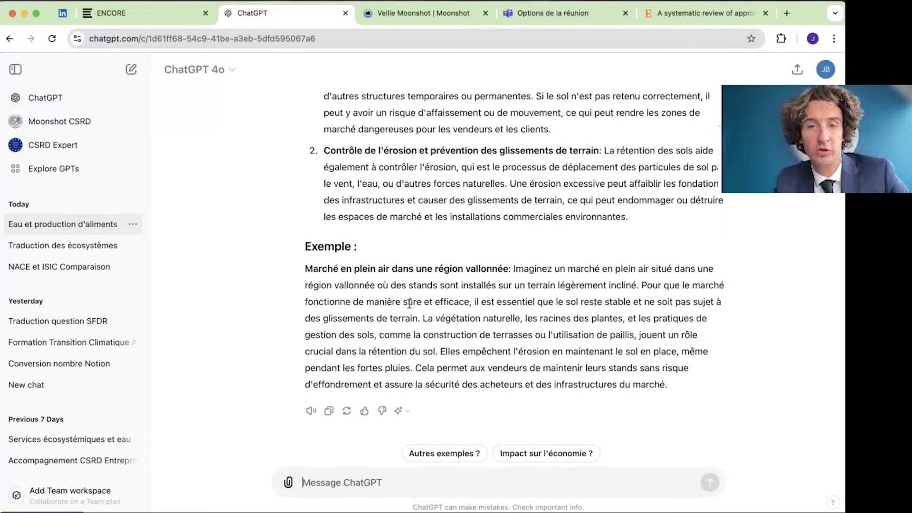
# Highlight the stable soil and landslide passage in ChatGPT's market example, and return to the retail soil retention cell in Excel
pyautogui.moveTo(491, 302); pyautogui.dragTo(416, 328)
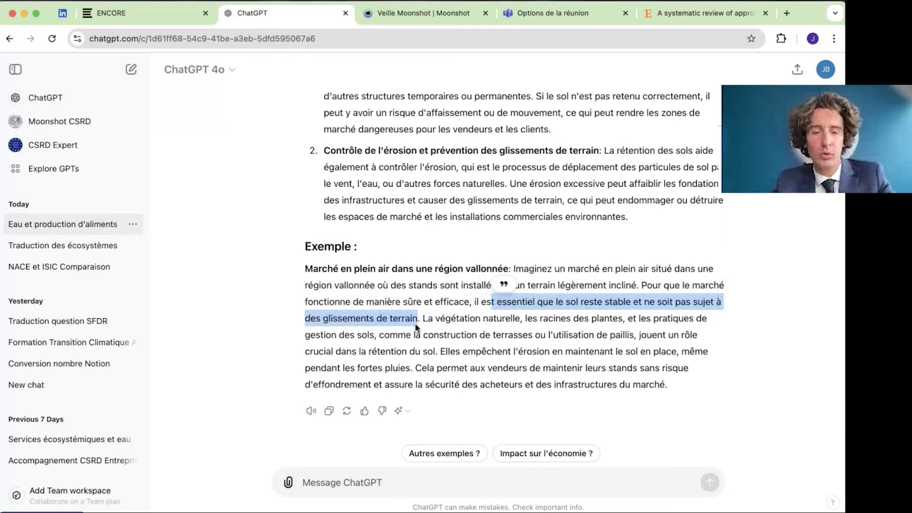
pyautogui.press('super+Tab')
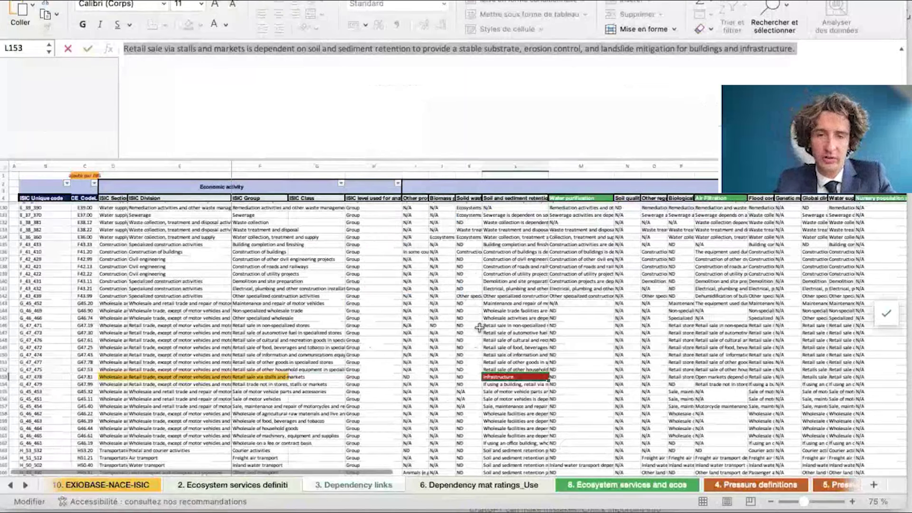
pyautogui.click(504, 197)
pyautogui.click(508, 376)
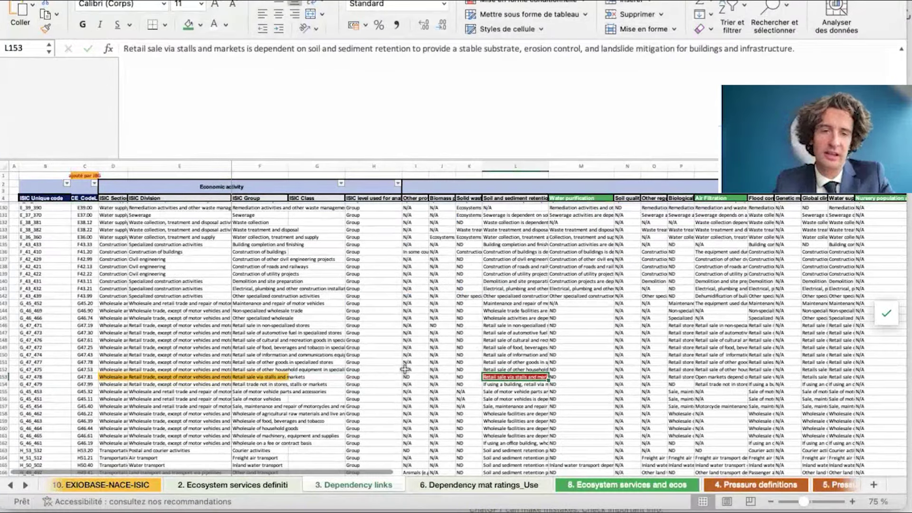
# Look through the transport, information, financial and professional activities below the retail sale via stalls and markets row
pyautogui.click(256, 376)
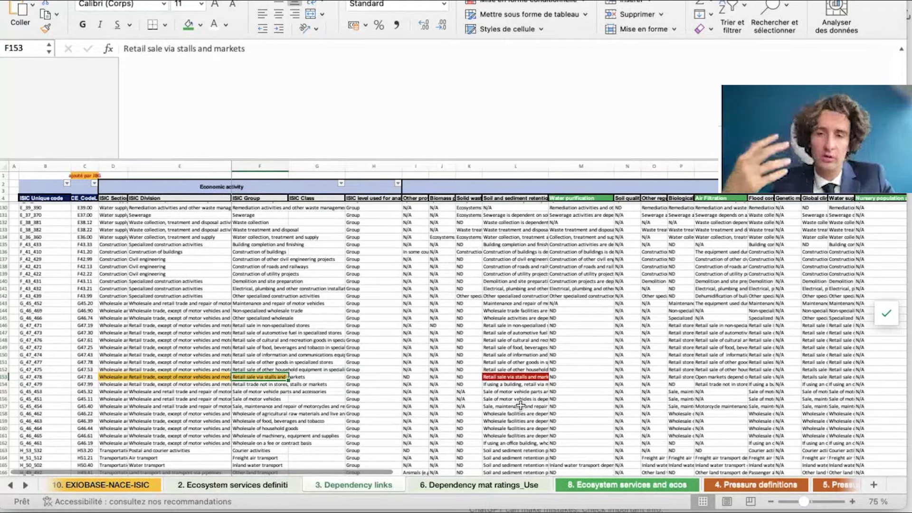
pyautogui.scroll(-10, 551, 380)
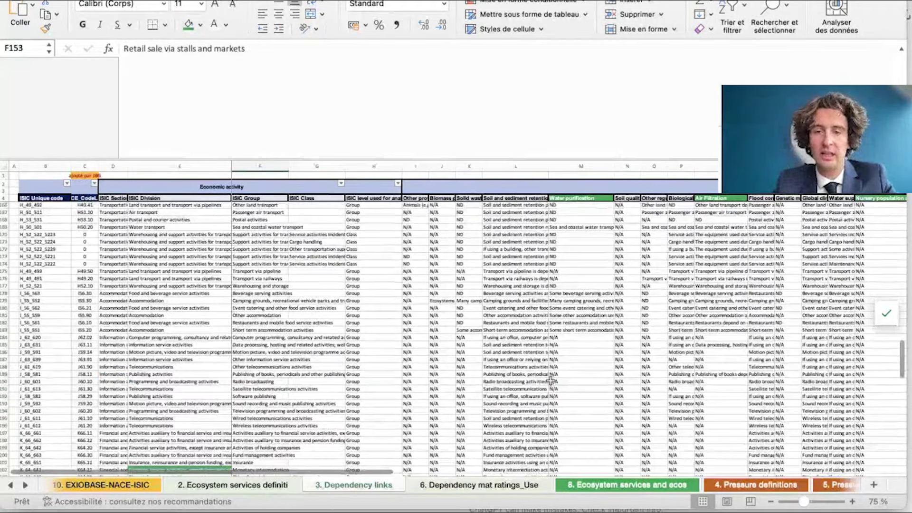
pyautogui.scroll(-11, 551, 380)
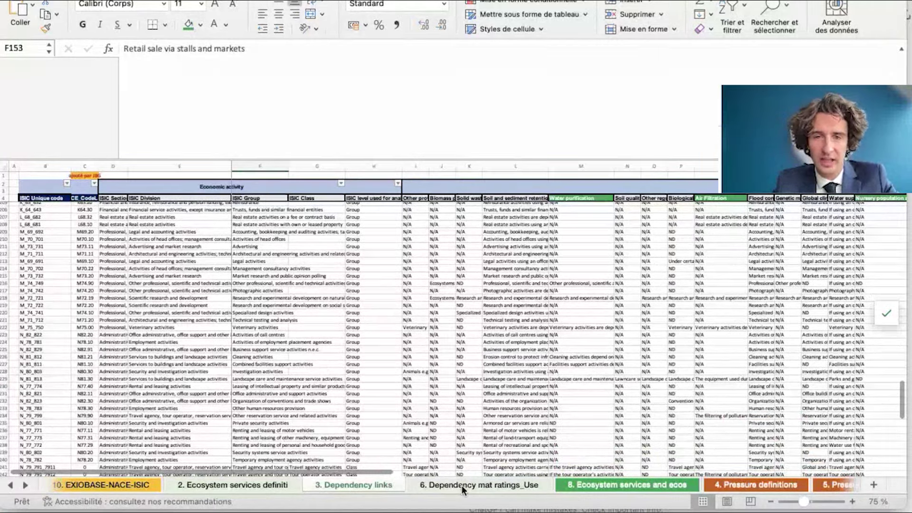
pyautogui.scroll(8, 496, 376)
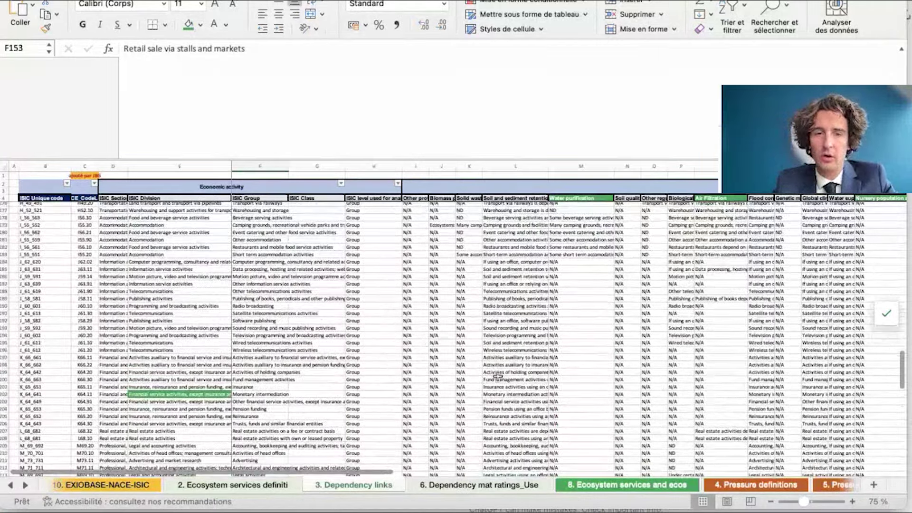
pyautogui.click(176, 321)
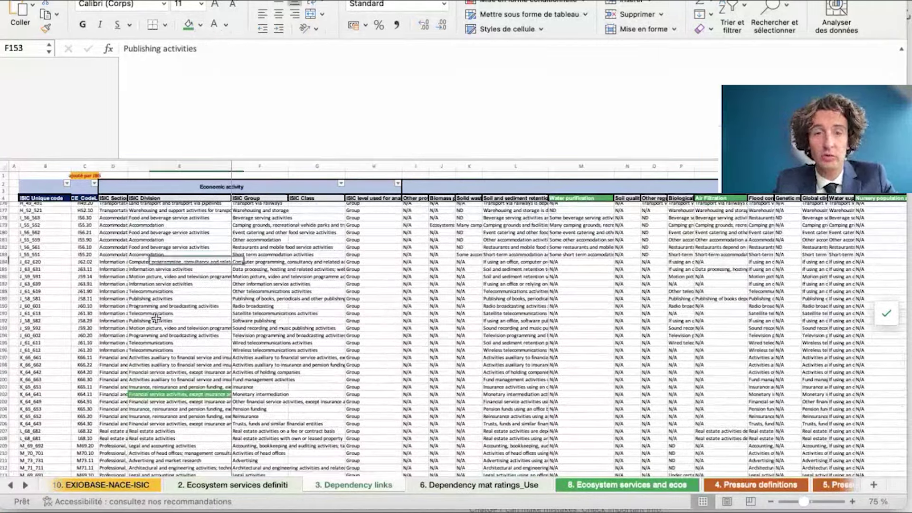
# Open the "6. Dependency mat ratings_Use" sheet and view the ratings for financial, real estate and professional activities
pyautogui.click(471, 480)
pyautogui.scroll(-5, 527, 341)
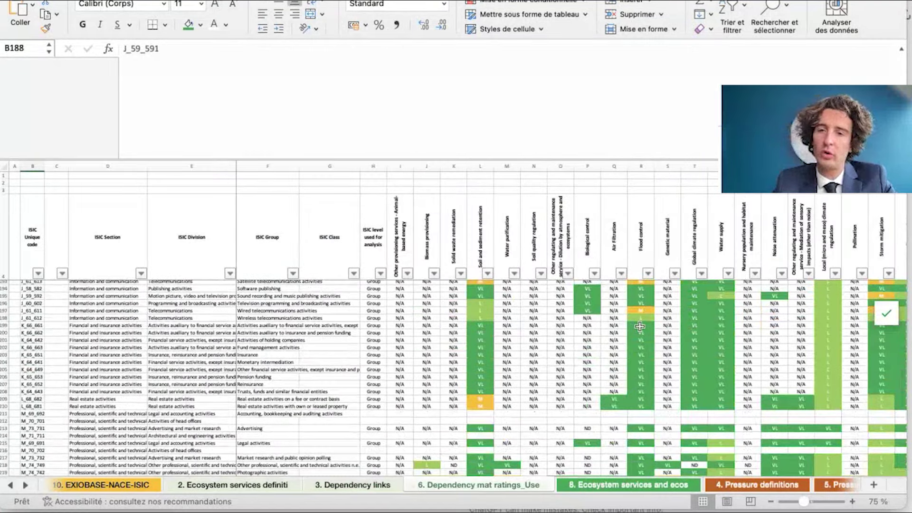
pyautogui.scroll(-4, 639, 326)
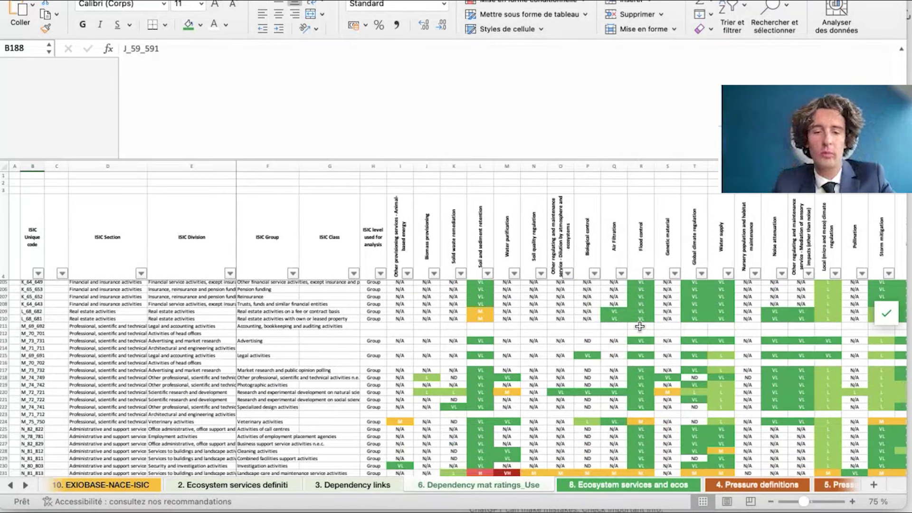
# Switch to the presentation in Preview and show the slide "ENCORE : exemples d'utilisation"
pyautogui.press('super+Tab')
pyautogui.press('super+Tab')
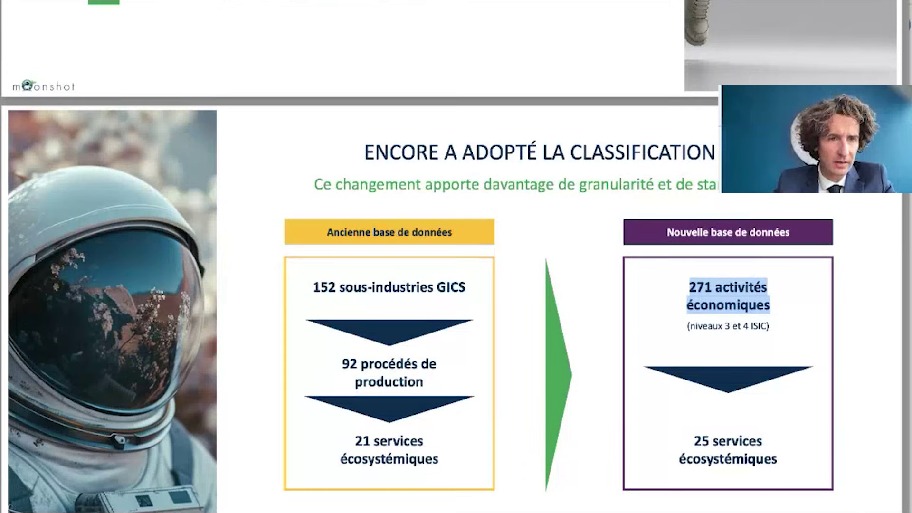
pyautogui.scroll(-10, 542, 357)
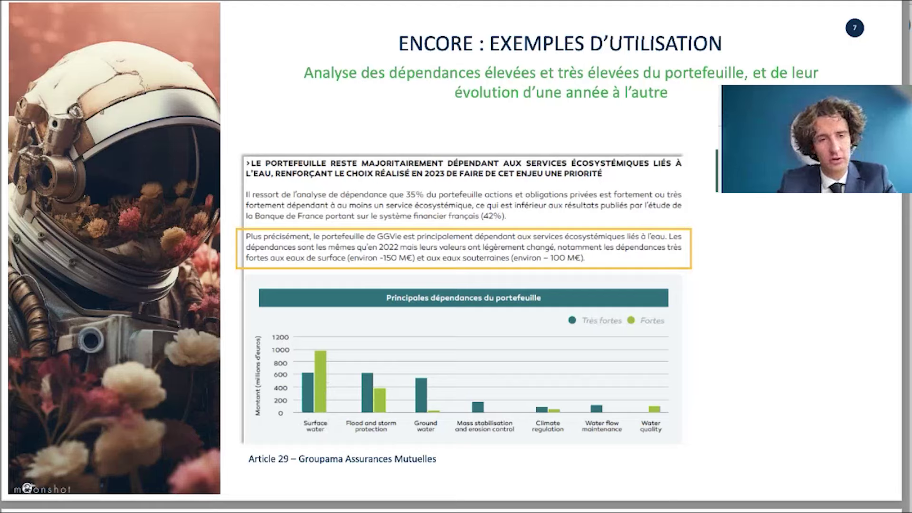
# Go back to the slide on ENCORE's ISIC classification and advance to the one on four added cultural ecosystem services
pyautogui.press('super+Tab')
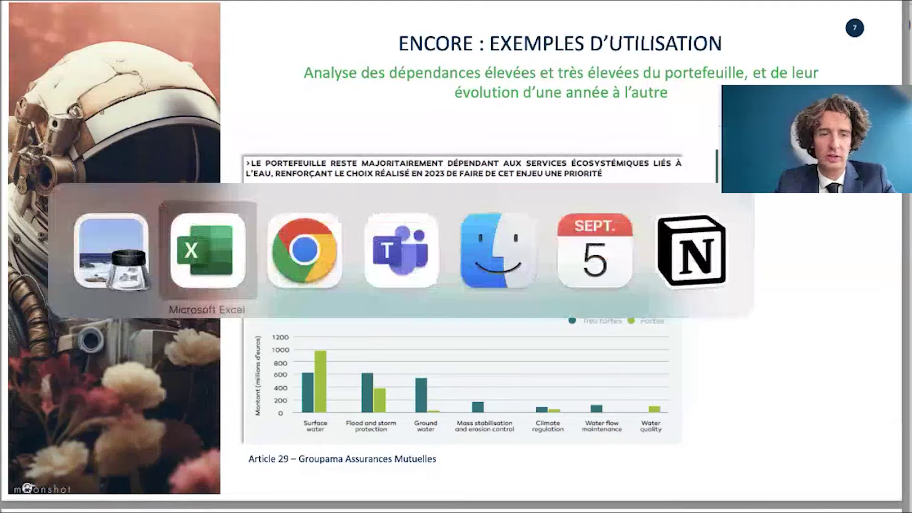
pyautogui.press('super+Tab')
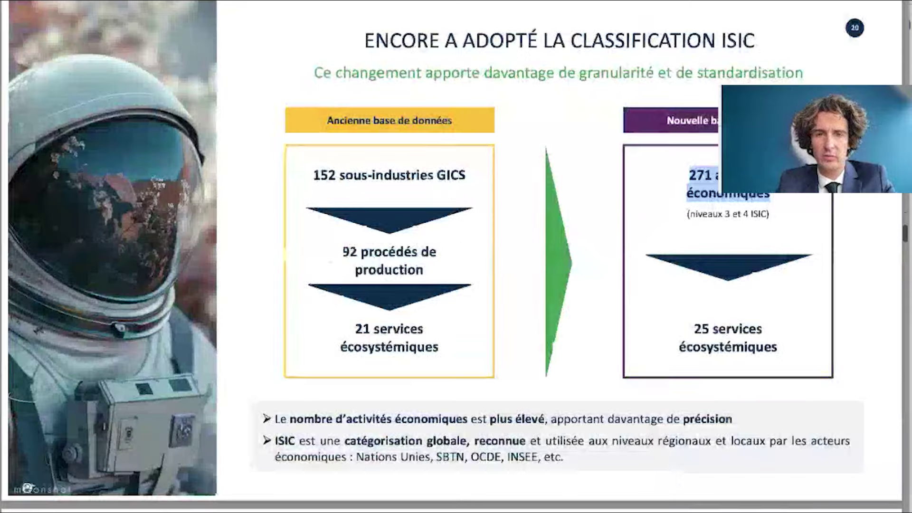
pyautogui.press('Right')
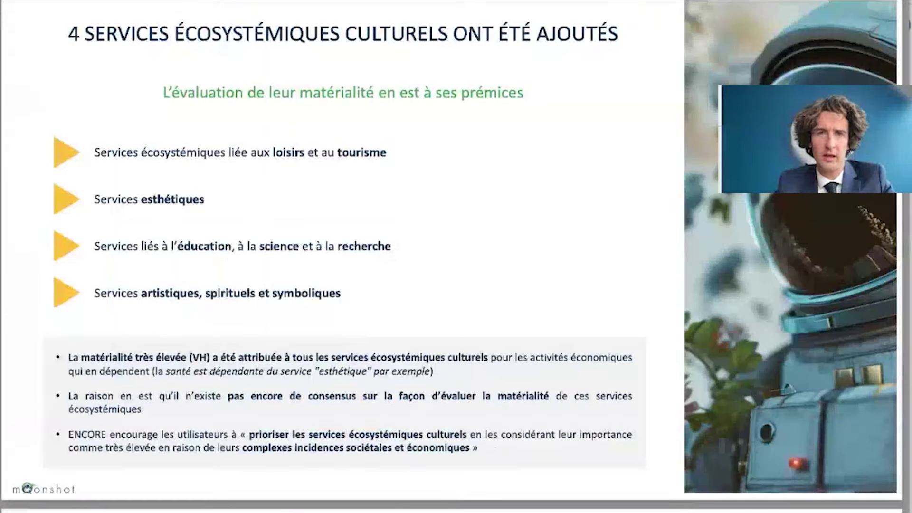
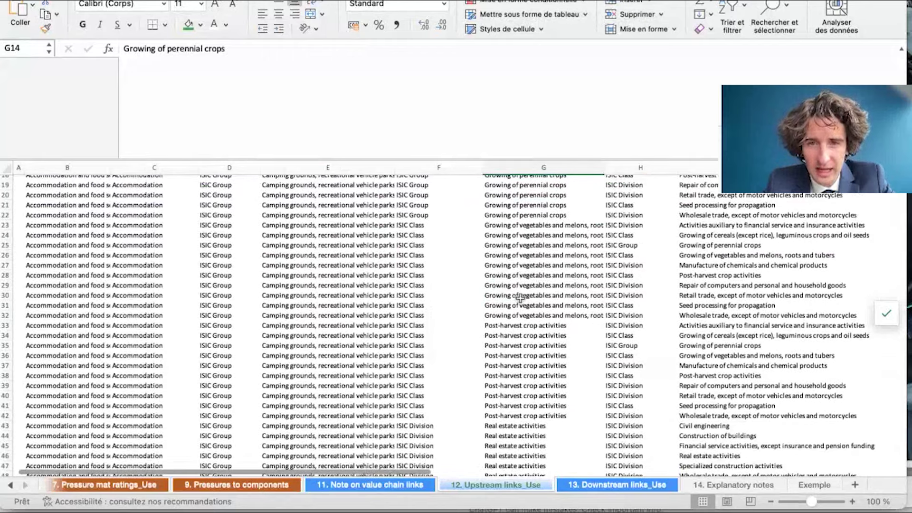
# Review the upstream tier 1 links for accommodation activities and select the upstream tier 2 activities in I3:I22
pyautogui.click(525, 274)
pyautogui.scroll(-3, 526, 274)
pyautogui.click(524, 297)
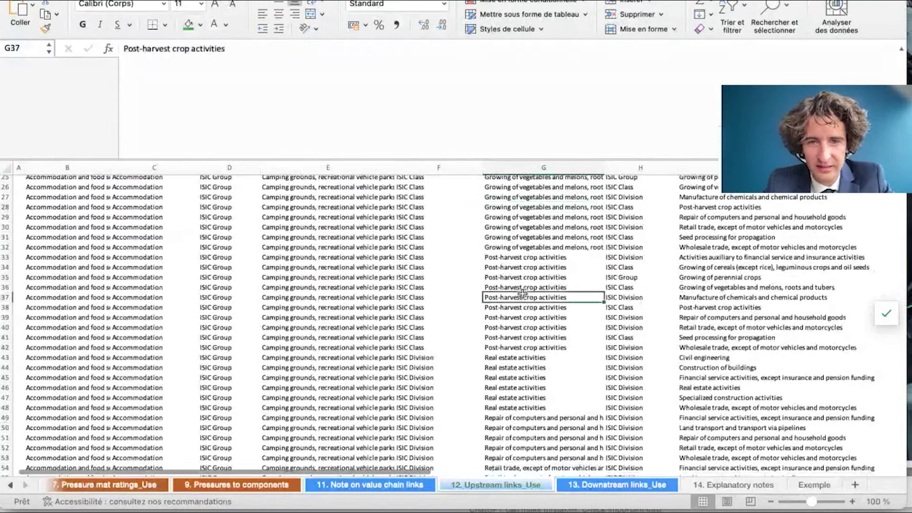
pyautogui.scroll(12, 520, 321)
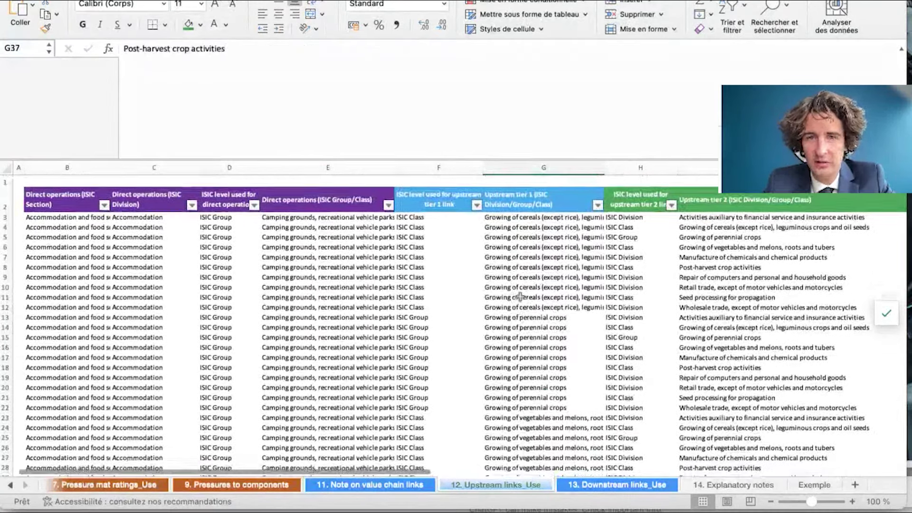
pyautogui.hscroll(2, 523, 260)
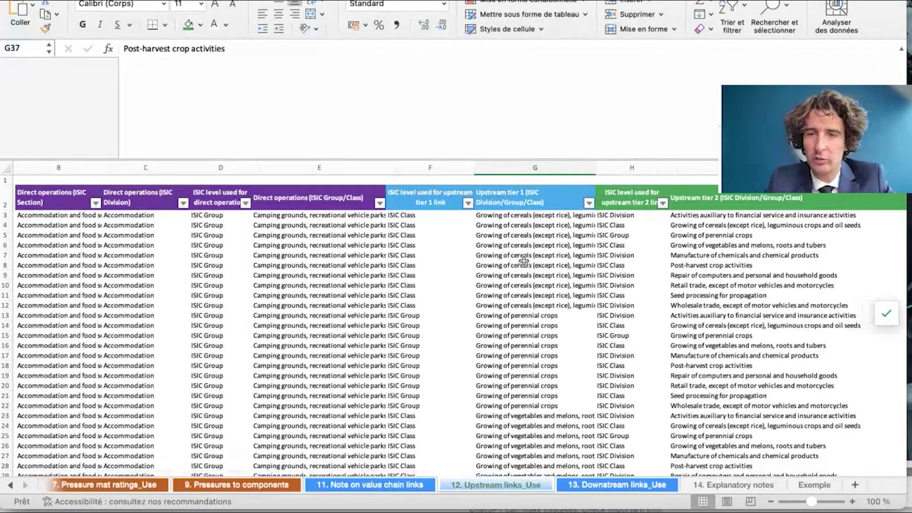
pyautogui.hscroll(3, 689, 223)
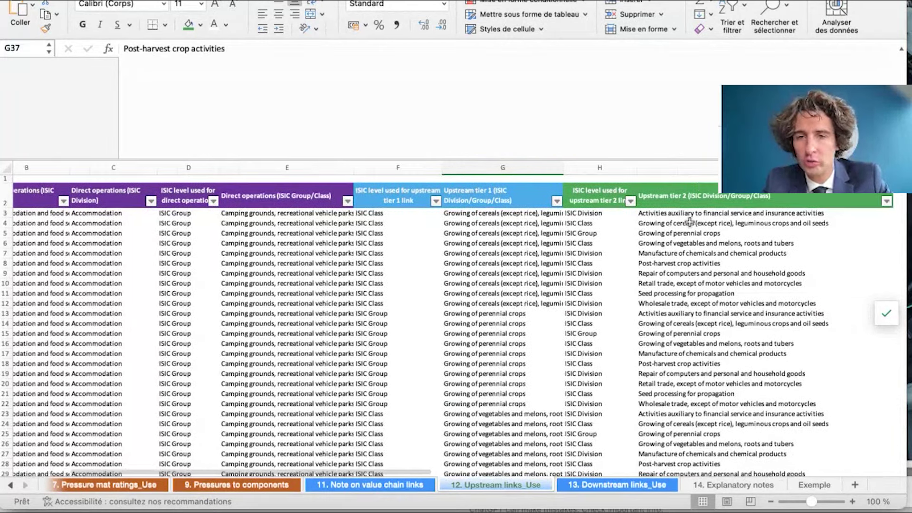
pyautogui.moveTo(662, 218); pyautogui.dragTo(695, 404)
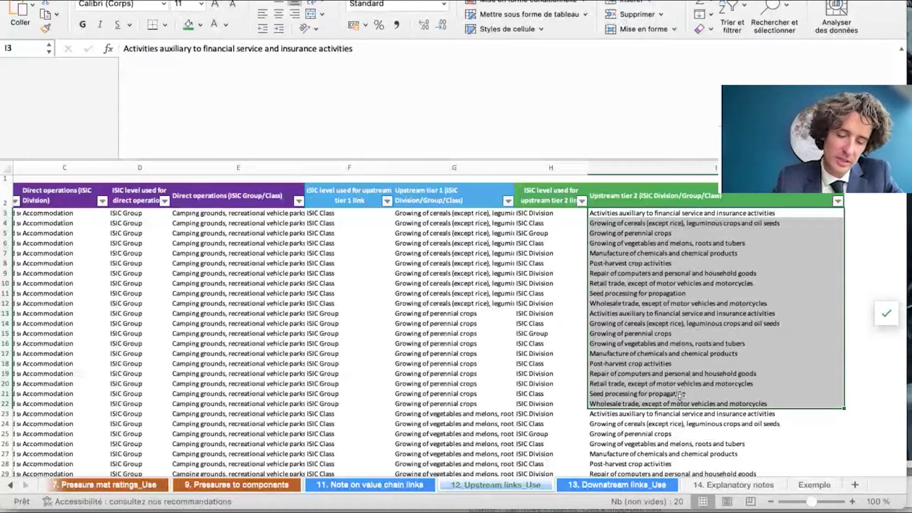
# Look through the upstream links of the administrative and support service activities further down the sheet
pyautogui.scroll(-20, 688, 365)
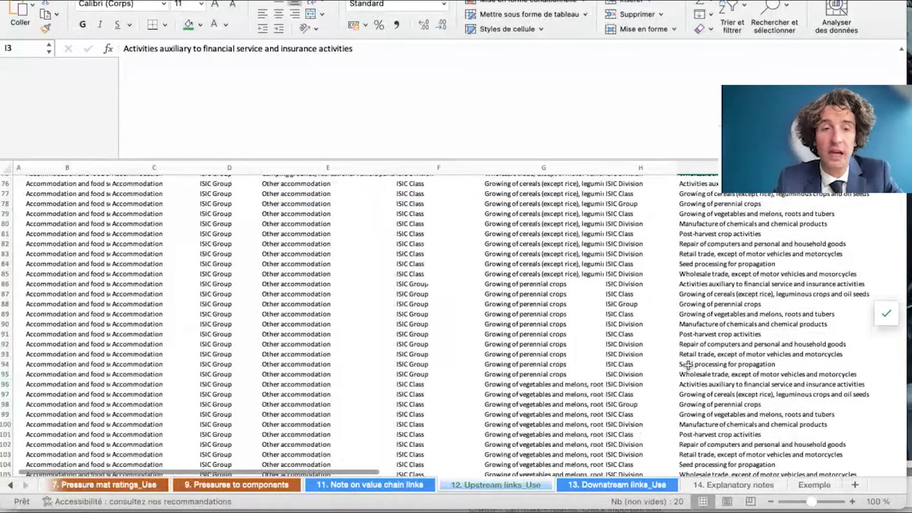
pyautogui.scroll(-20, 688, 364)
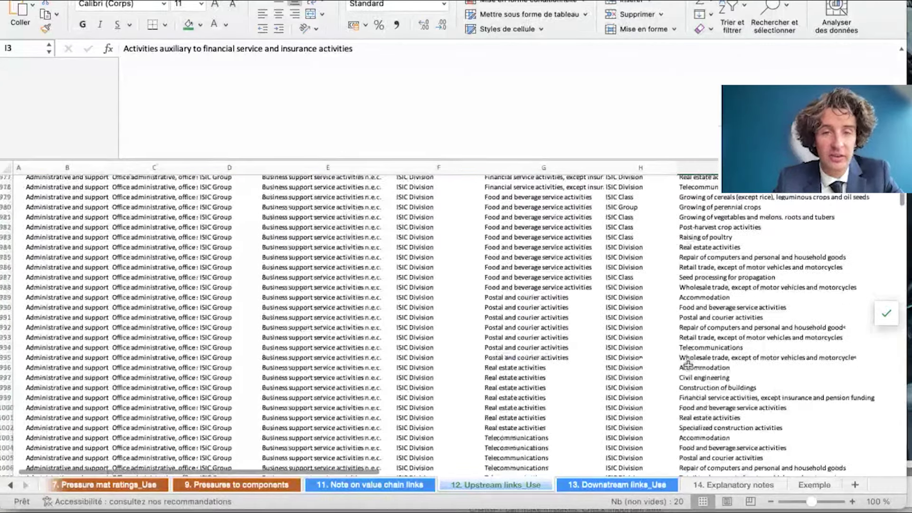
pyautogui.scroll(-7, 687, 365)
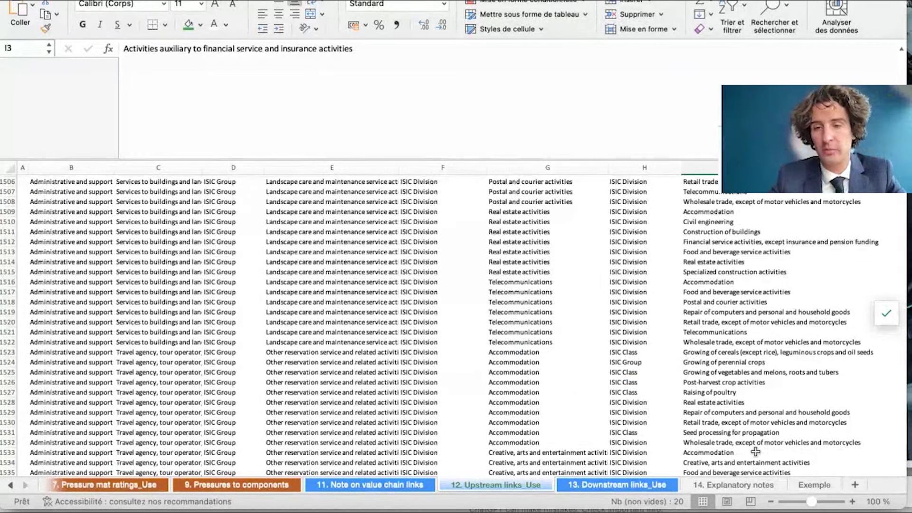
pyautogui.scroll(20, 696, 317)
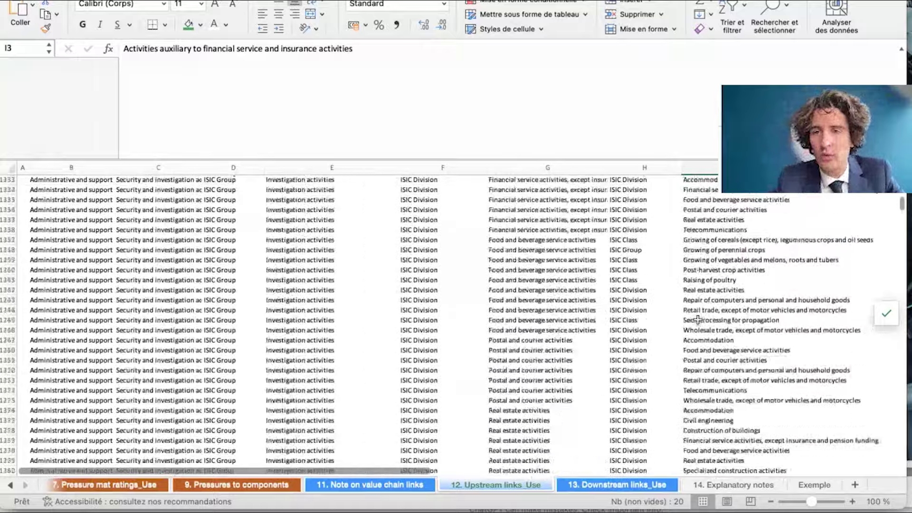
pyautogui.scroll(1, 697, 318)
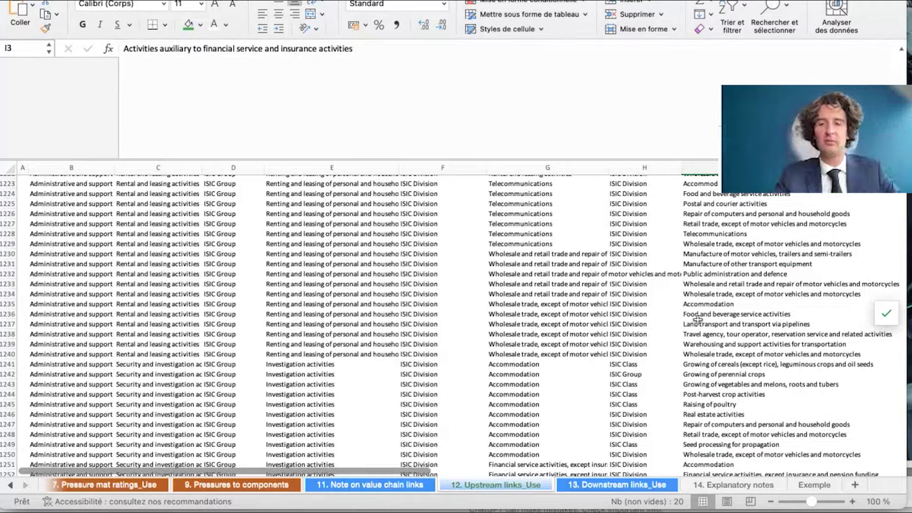
# Switch to the presentation in Preview and go through the value chain slides to the agenda slide for part 5
pyautogui.press('super+Tab')
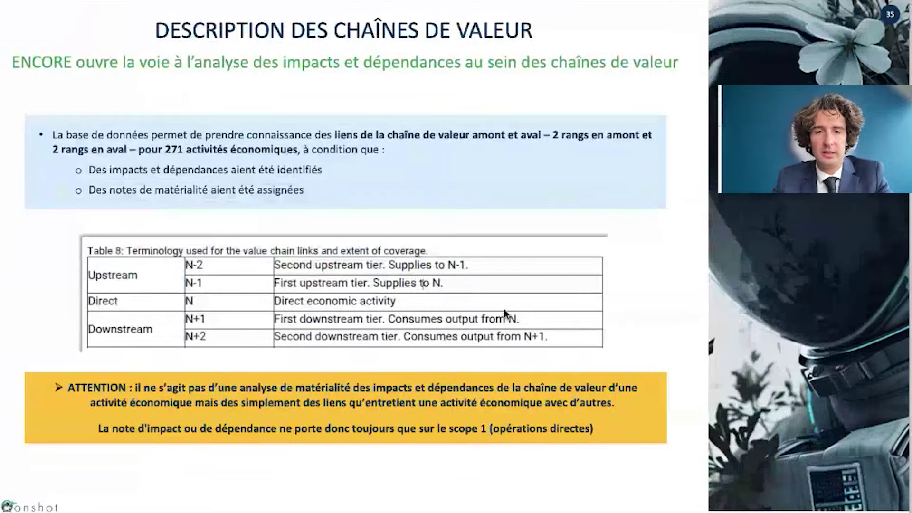
pyautogui.scroll(-3, 506, 314)
pyautogui.scroll(-10, 505, 314)
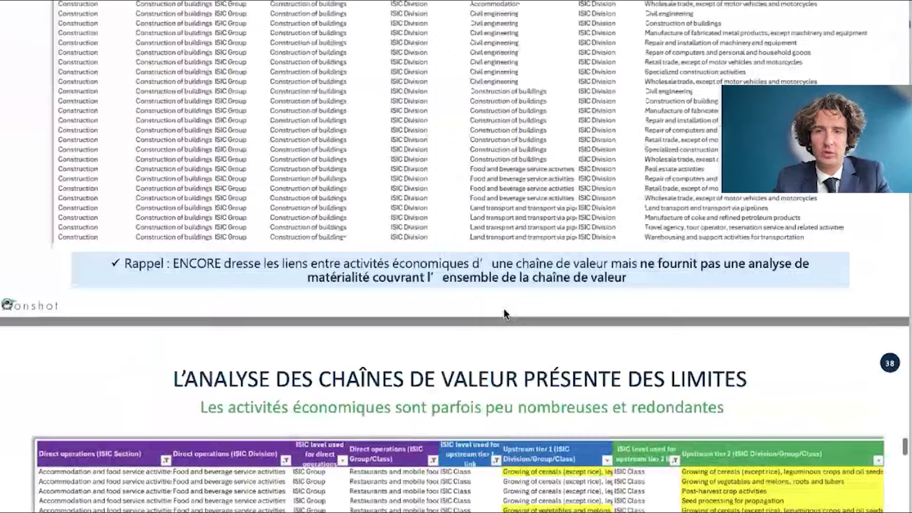
pyautogui.scroll(-3, 504, 311)
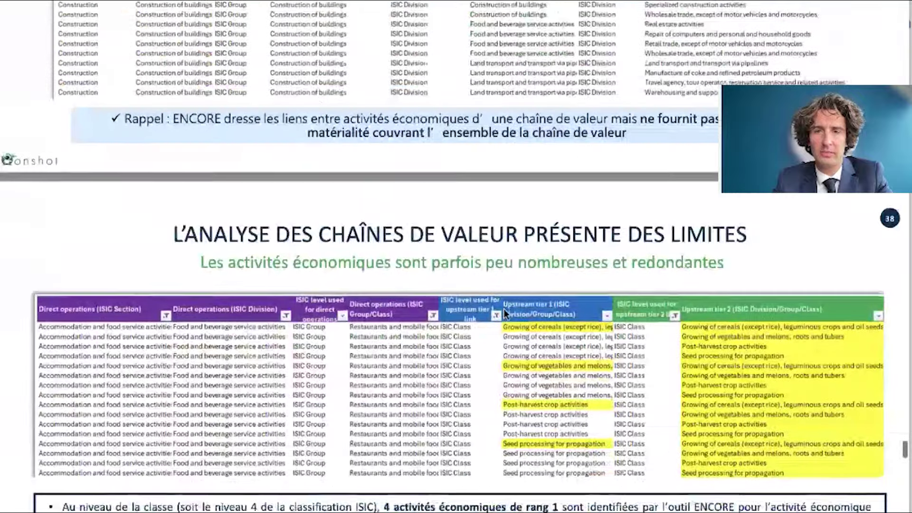
pyautogui.scroll(3, 504, 311)
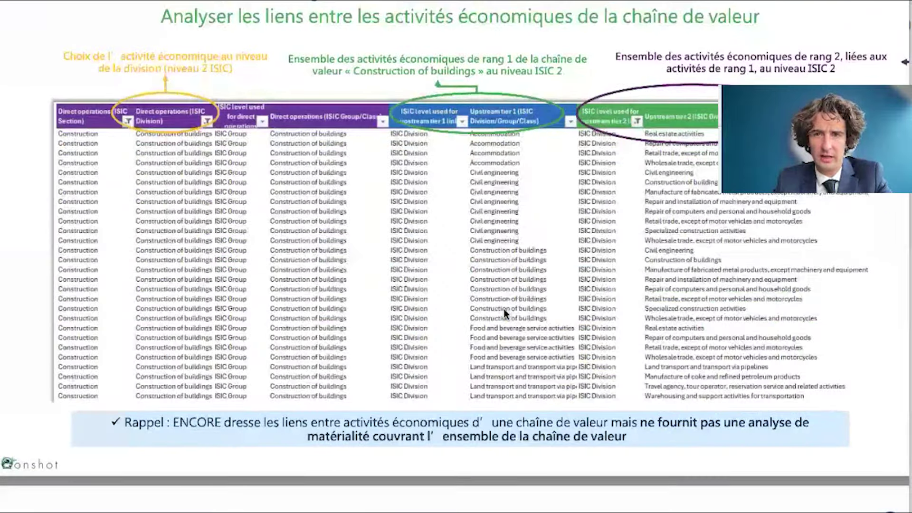
pyautogui.scroll(-8, 504, 311)
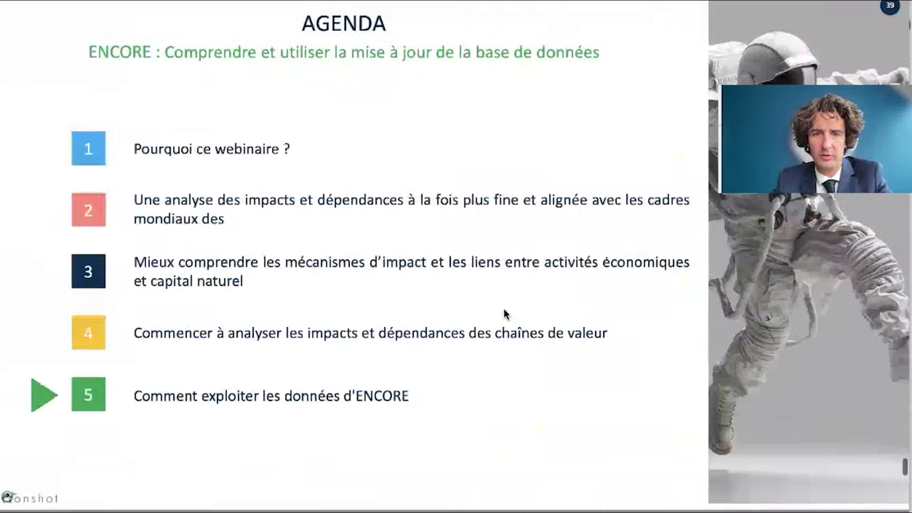
# Return to the workbook in Excel and look over the tables and charts on the "Exemple" sheet
pyautogui.press('super+Tab')
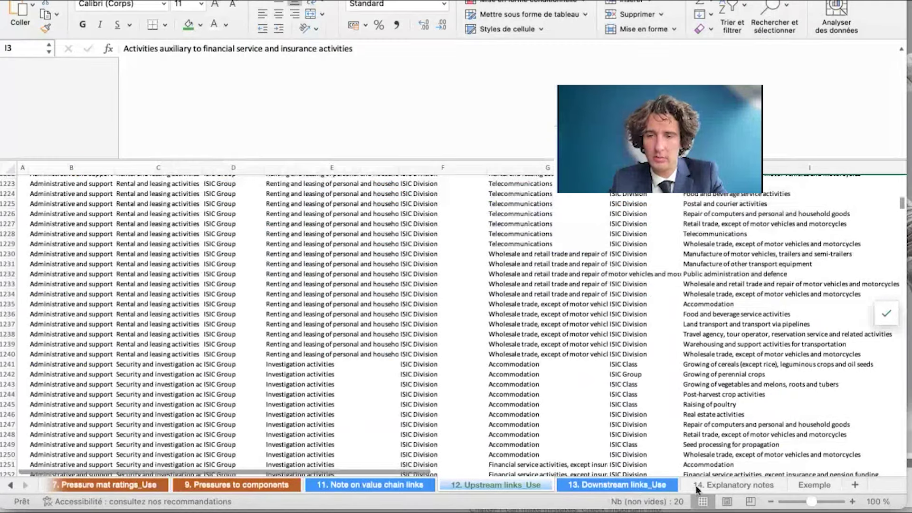
pyautogui.click(722, 485)
pyautogui.click(798, 485)
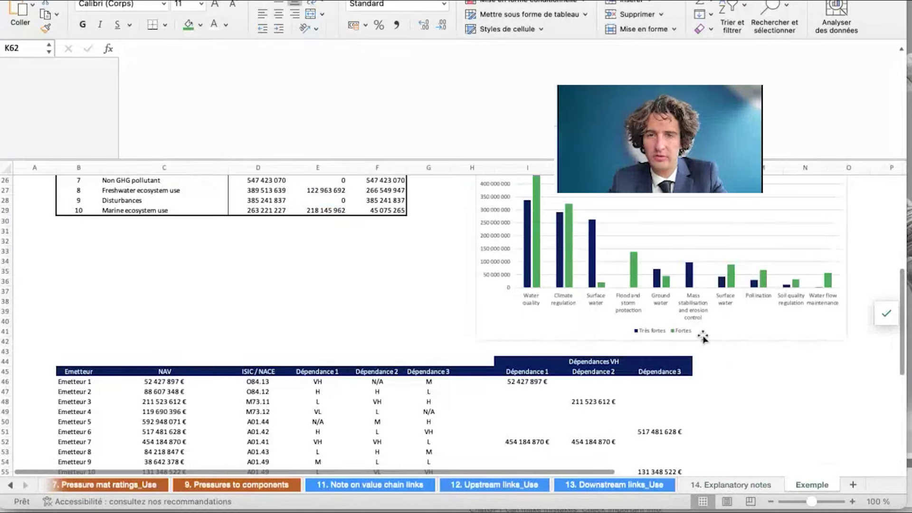
pyautogui.scroll(7, 703, 336)
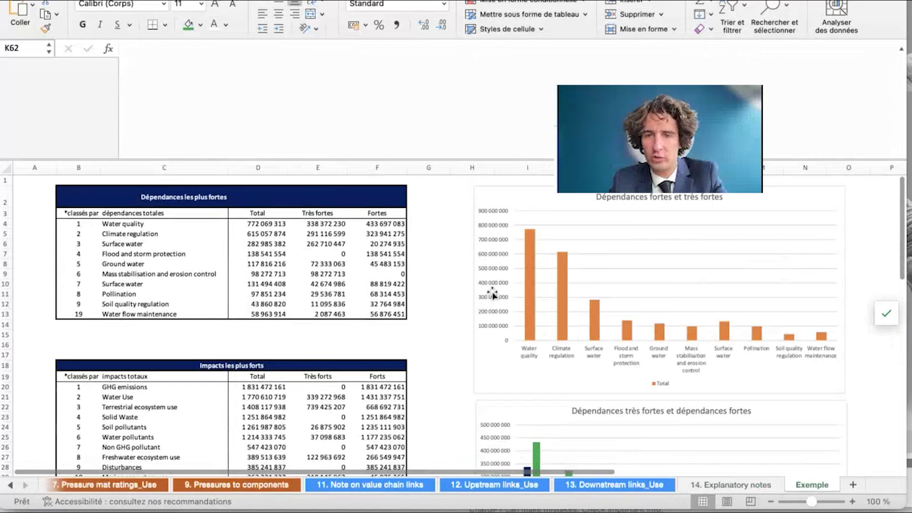
pyautogui.click(878, 236)
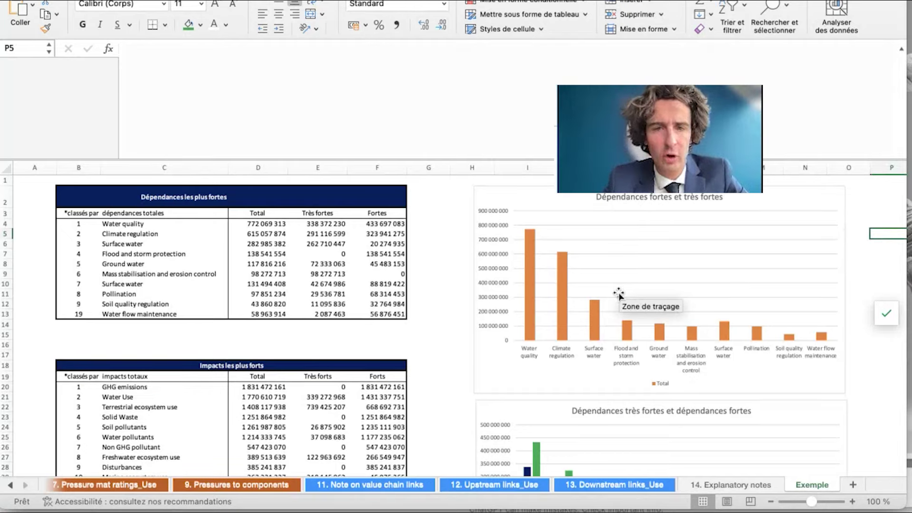
pyautogui.scroll(-10, 617, 294)
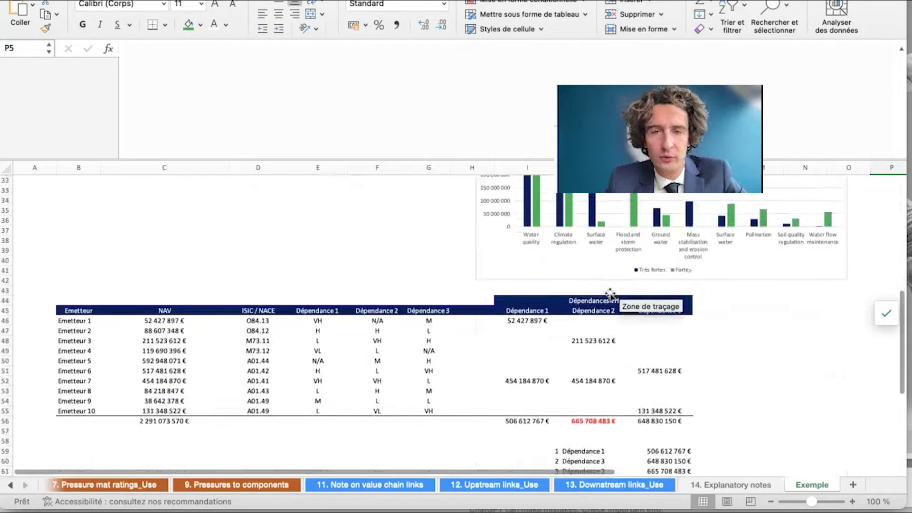
pyautogui.scroll(10, 613, 294)
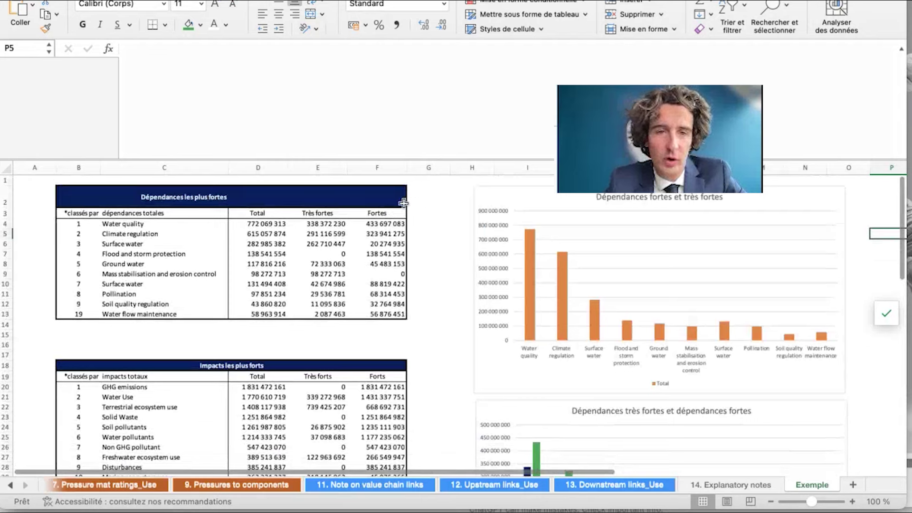
# Point out the strongest dependencies table with its water quality amounts, and the Water Use row under the strongest impacts
pyautogui.moveTo(76, 198); pyautogui.dragTo(379, 312)
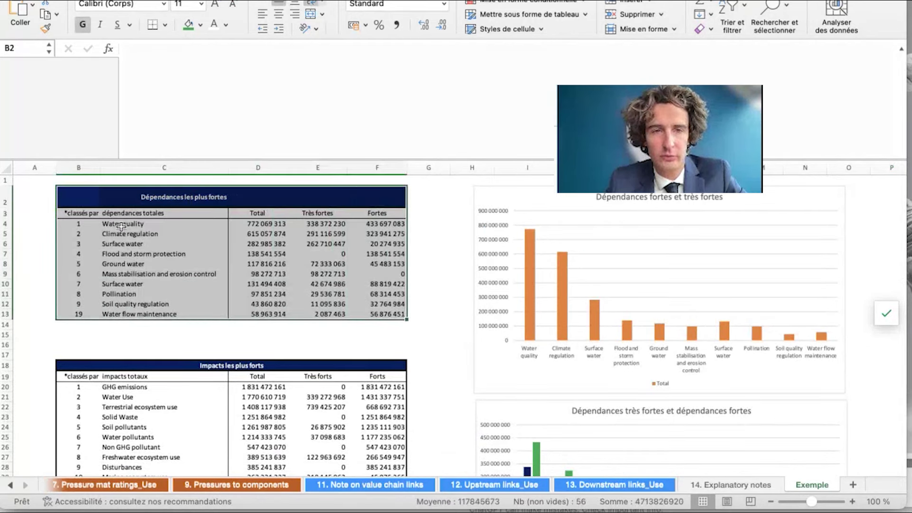
pyautogui.click(260, 222)
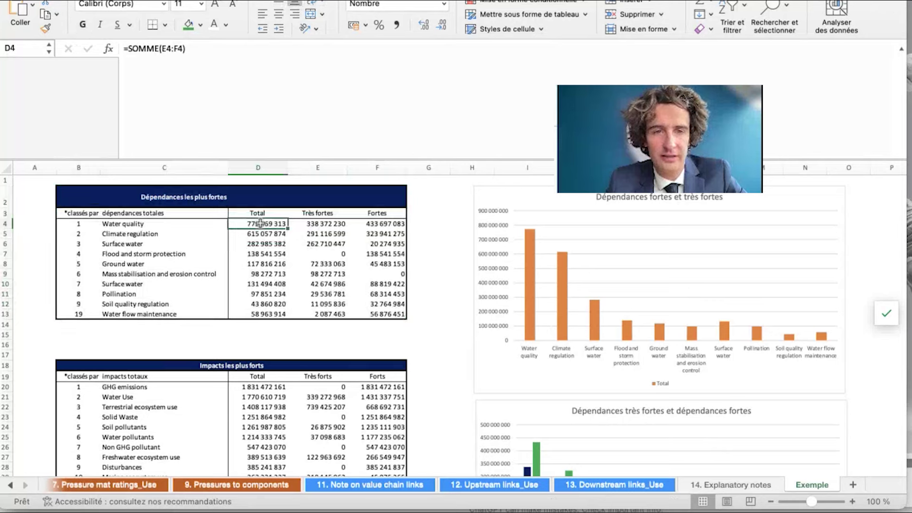
pyautogui.moveTo(260, 222); pyautogui.dragTo(261, 243)
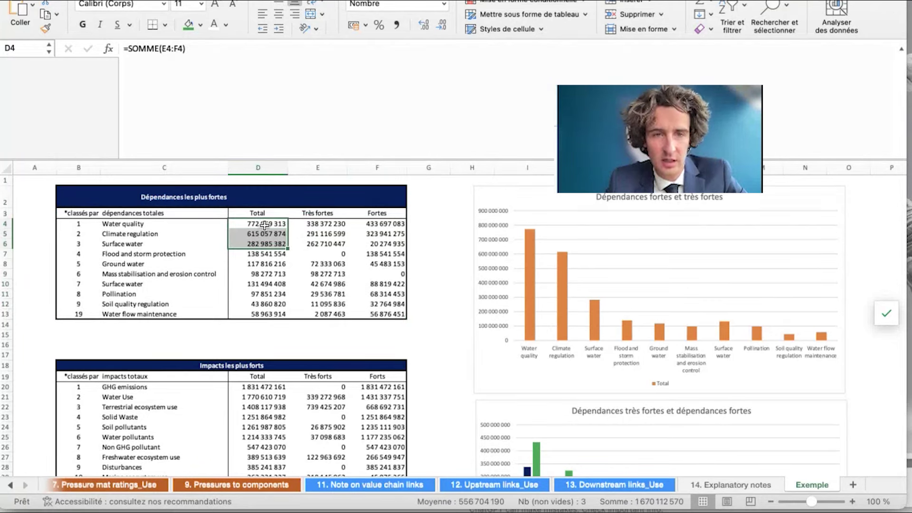
pyautogui.click(265, 225)
pyautogui.click(317, 226)
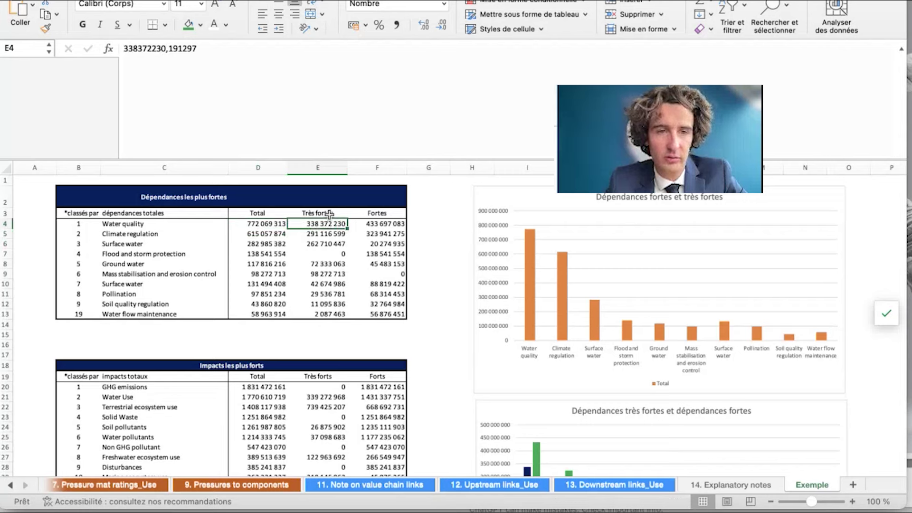
pyautogui.click(145, 223)
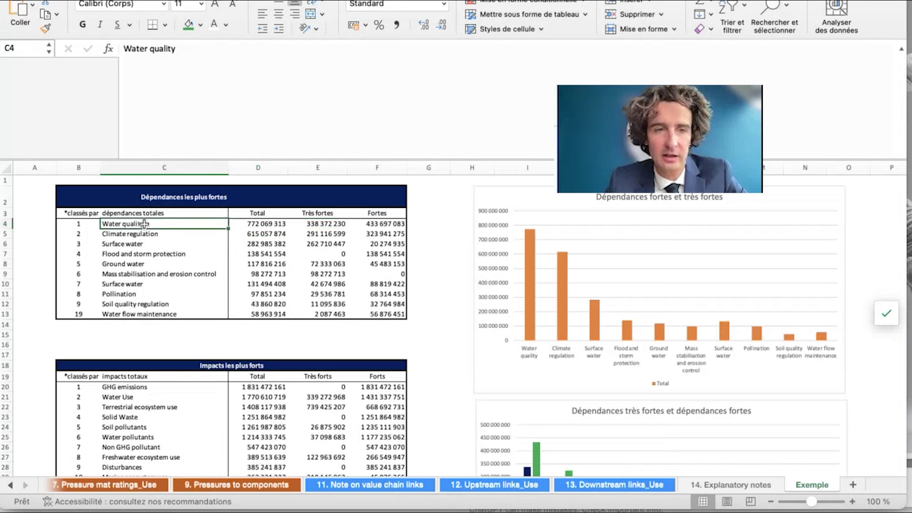
pyautogui.click(333, 397)
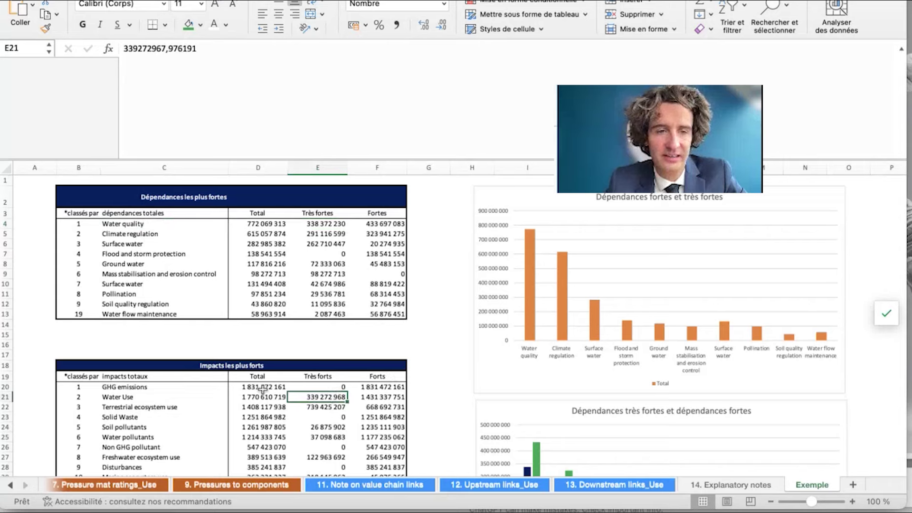
pyautogui.click(155, 397)
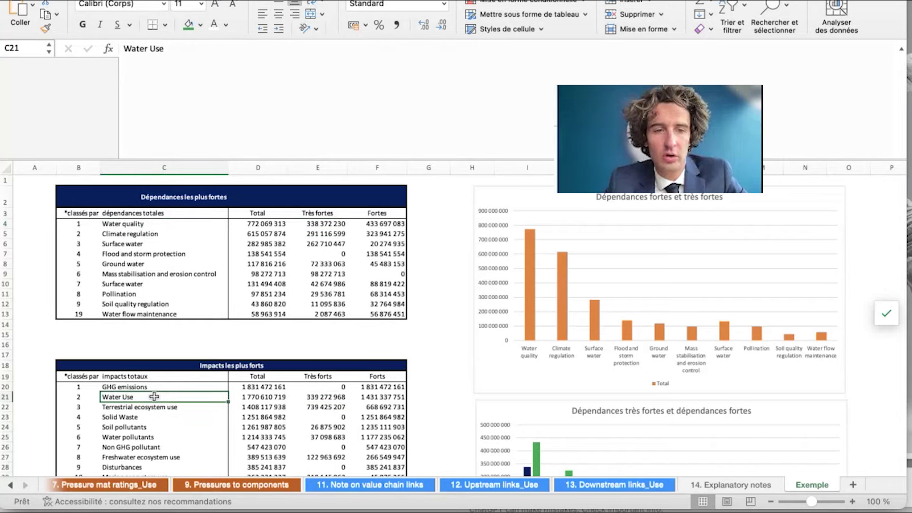
# Highlight the Emetteur, NAV and ISIC / NACE columns of the issuer table one after another
pyautogui.scroll(-10, 155, 396)
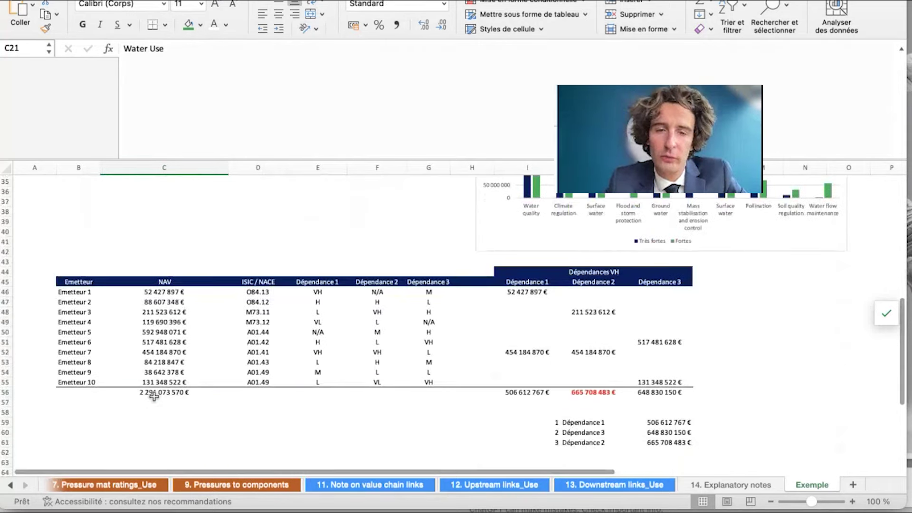
pyautogui.click(89, 284)
pyautogui.moveTo(89, 288); pyautogui.dragTo(91, 380)
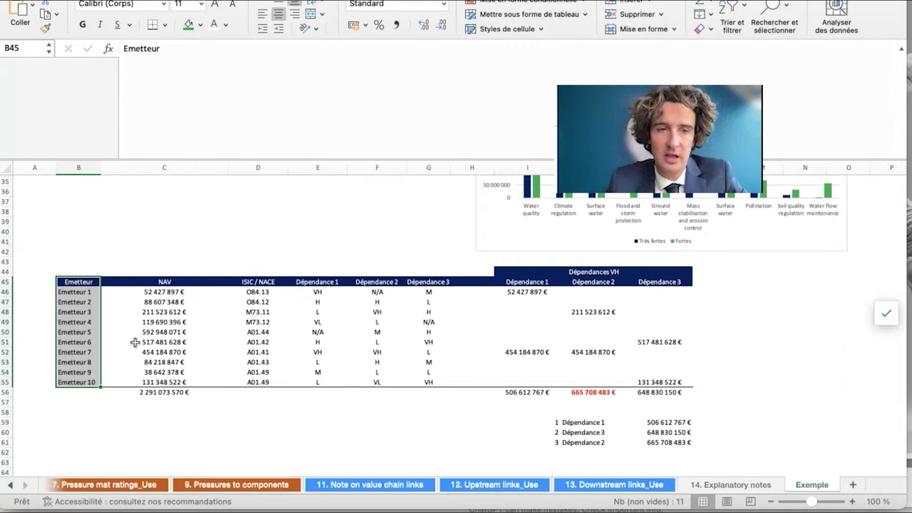
pyautogui.moveTo(174, 282); pyautogui.dragTo(161, 392)
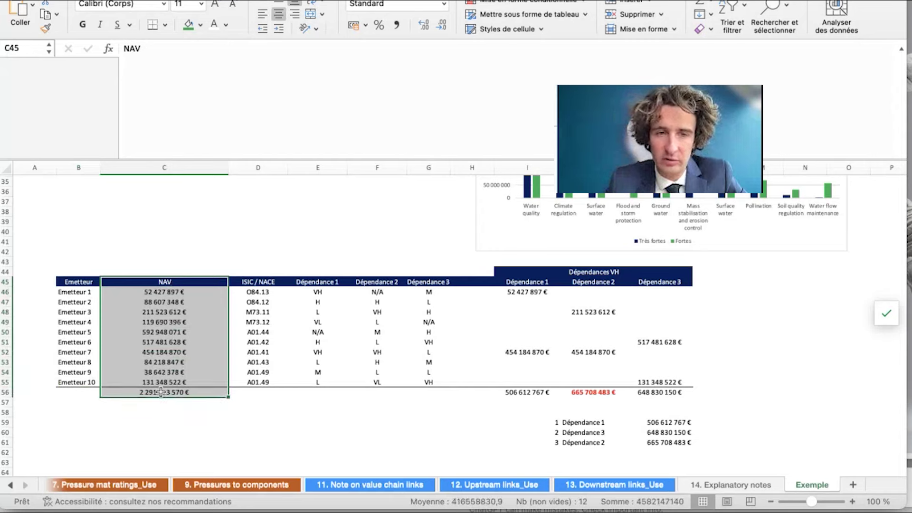
pyautogui.click(257, 282)
pyautogui.moveTo(258, 284); pyautogui.dragTo(263, 396)
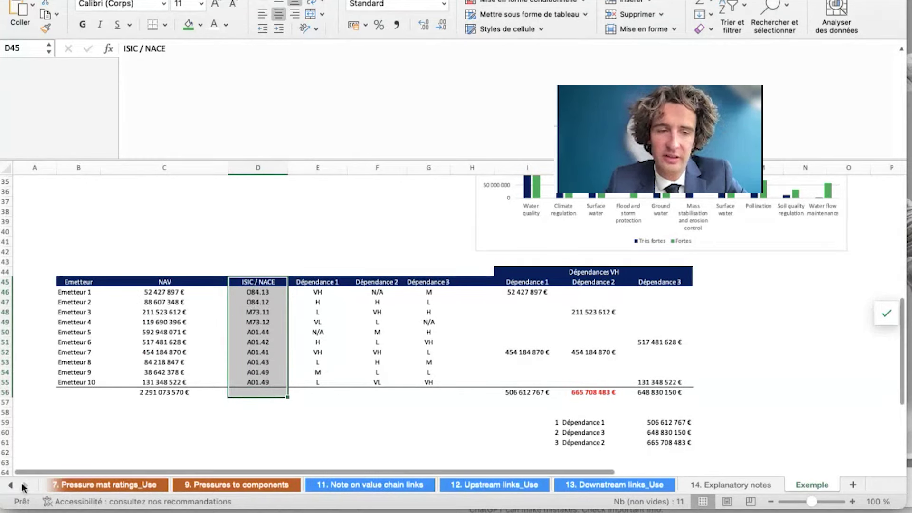
# Open the "10. EXIOBASE-NACE-ISIC" sheet and view its ISIC section, division and code columns
pyautogui.click(11, 485)
pyautogui.click(10, 484)
pyautogui.click(11, 484)
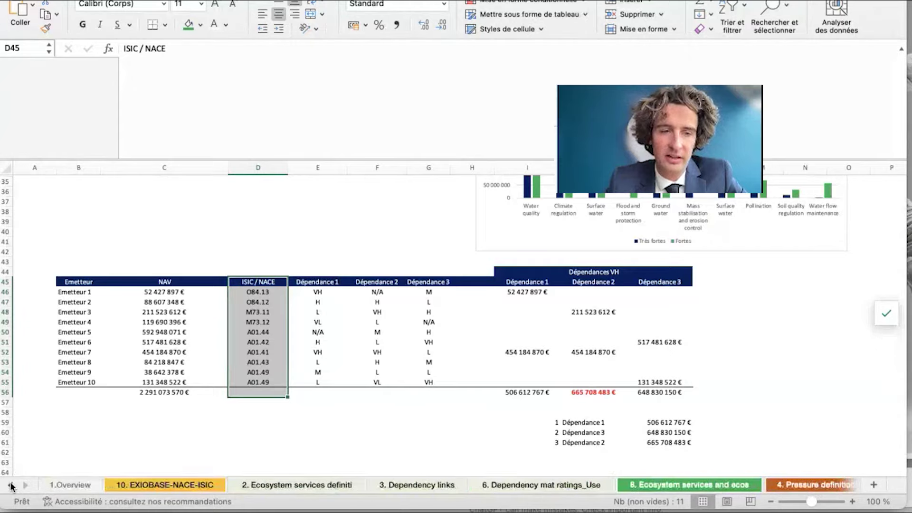
pyautogui.click(168, 485)
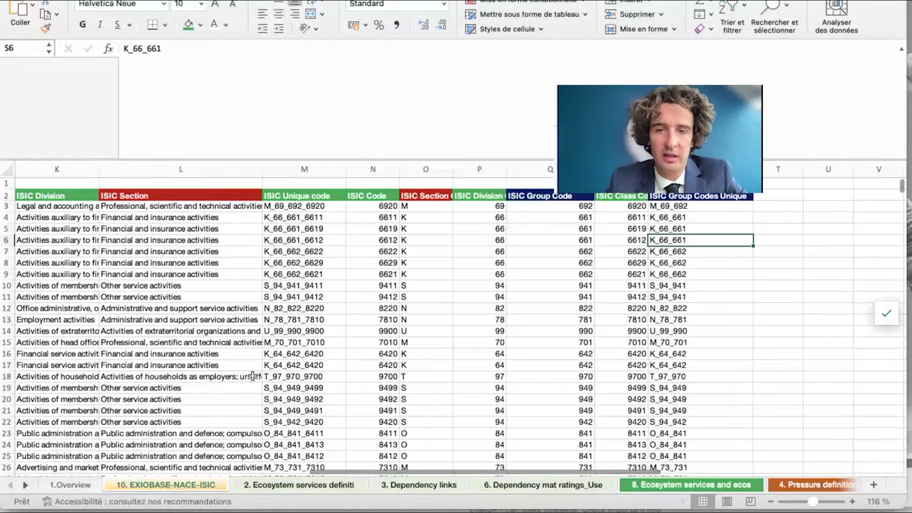
pyautogui.hscroll(-3, 319, 321)
pyautogui.scroll(-1, 319, 320)
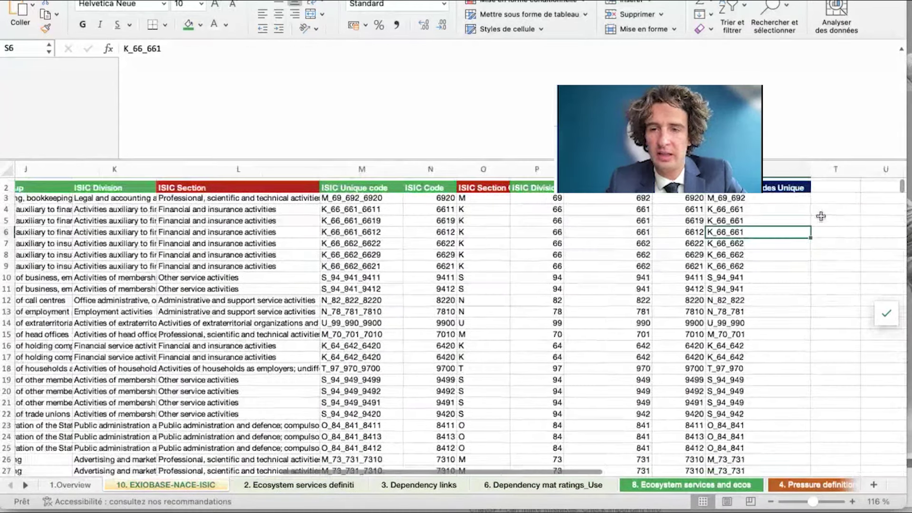
# Return from the EXIOBASE-NACE-ISIC sheet to the "Exemple" sheet and select the Dépendance 1 heading of the issuer table
pyautogui.click(722, 299)
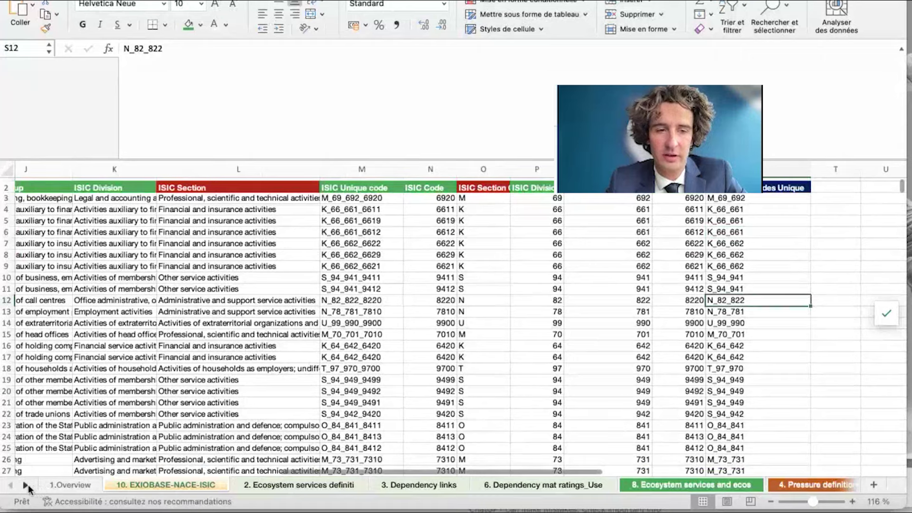
pyautogui.click(25, 484)
pyautogui.click(25, 485)
pyautogui.click(25, 484)
pyautogui.click(26, 484)
pyautogui.click(25, 484)
pyautogui.click(25, 484)
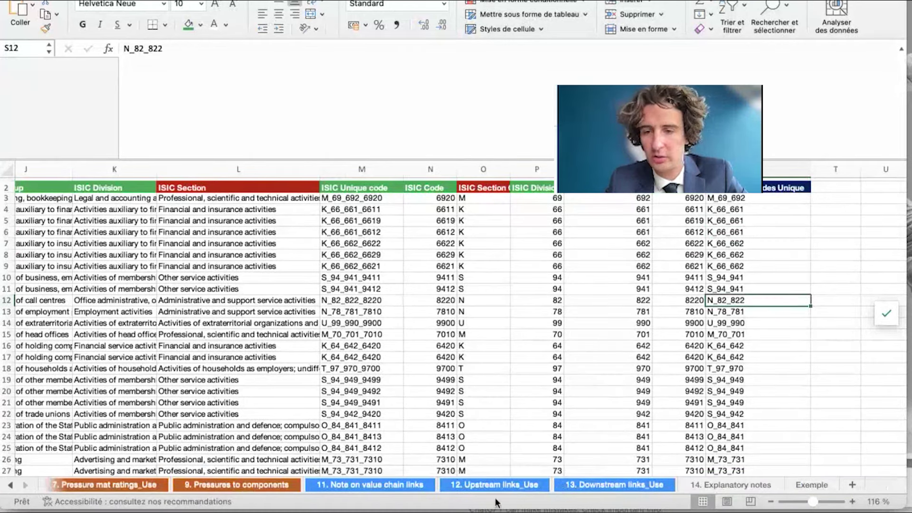
pyautogui.click(808, 486)
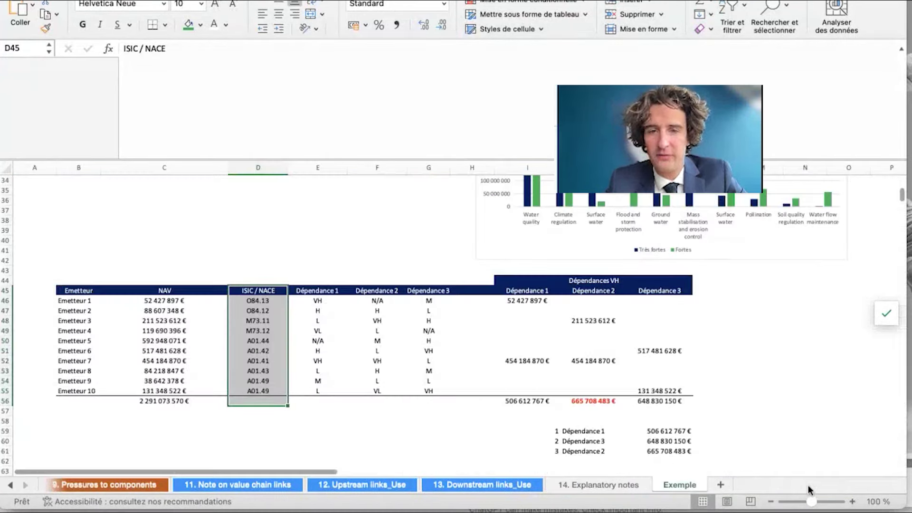
pyautogui.click(331, 293)
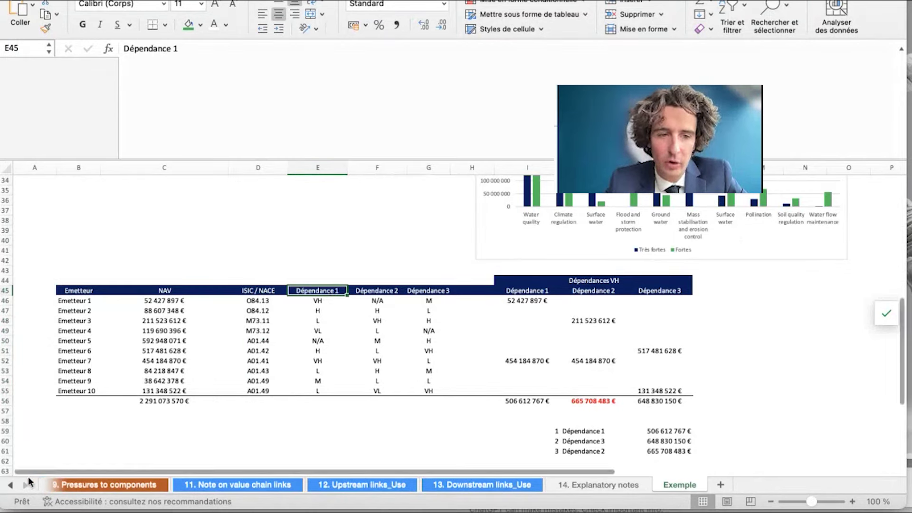
# On the "6. Dependency mat ratings_Use" sheet, highlight the ecosystem service headings and point out a Human health activities row's Global climate regulation rating
pyautogui.click(9, 485)
pyautogui.click(9, 485)
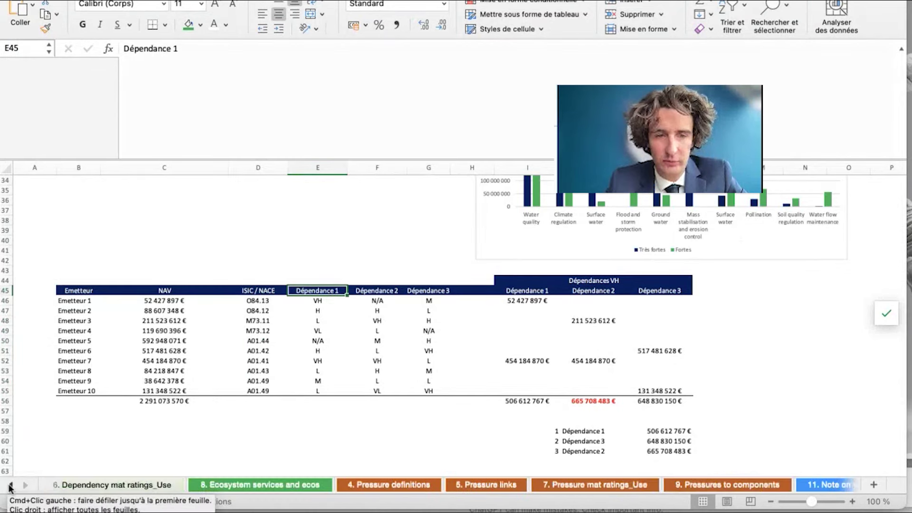
pyautogui.click(10, 485)
pyautogui.click(502, 485)
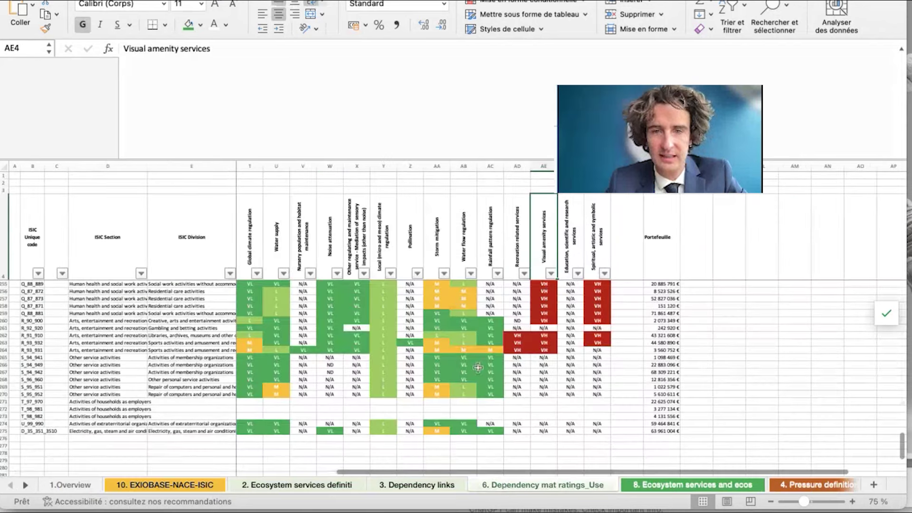
pyautogui.moveTo(298, 237); pyautogui.dragTo(469, 236)
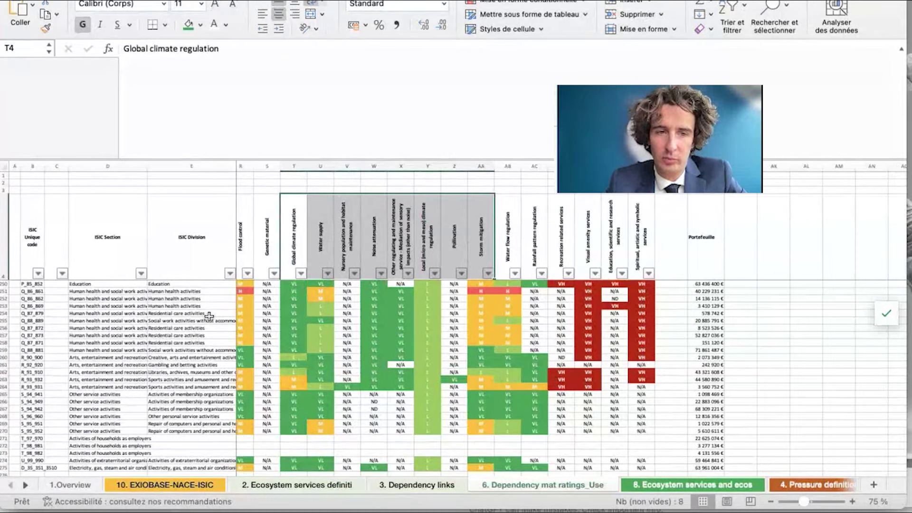
pyautogui.click(202, 298)
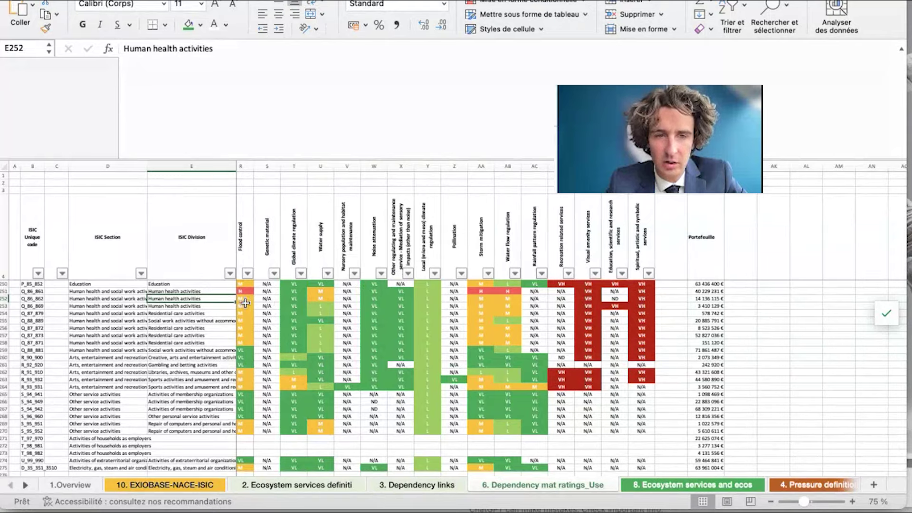
pyautogui.click(294, 298)
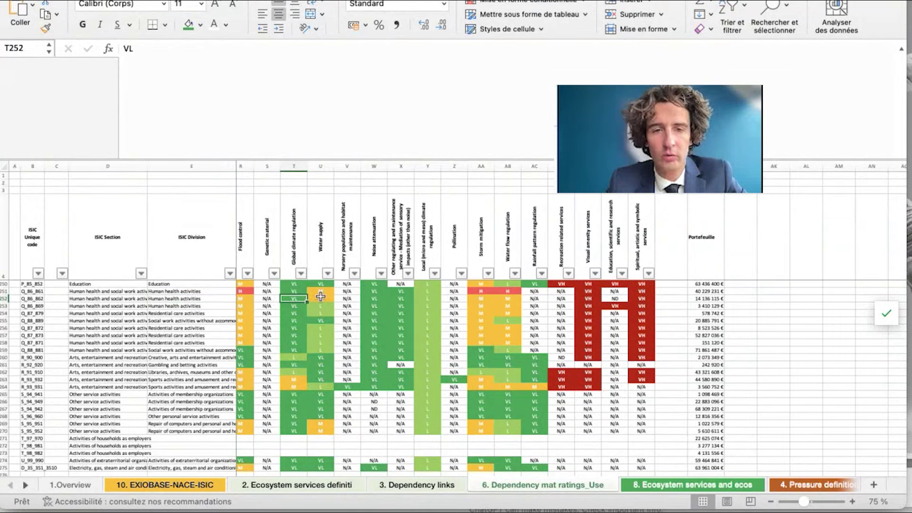
pyautogui.scroll(5, 321, 296)
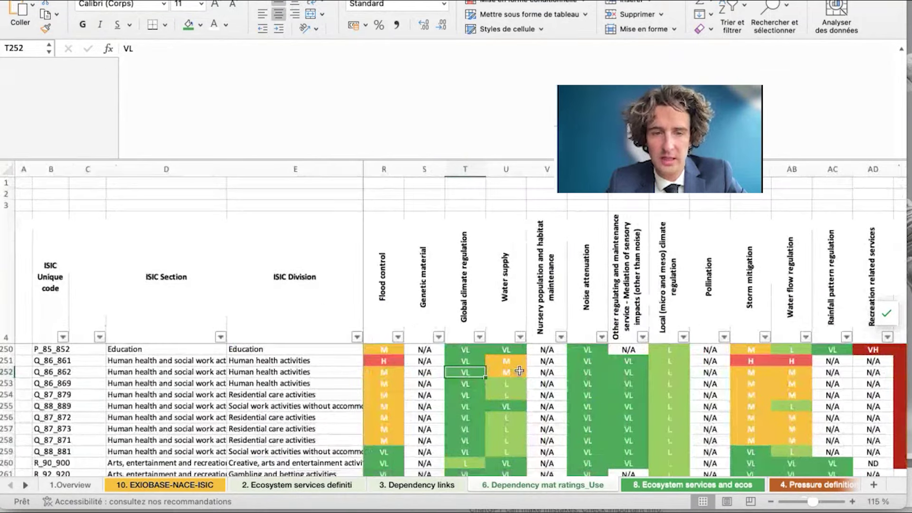
# Go back to the "Exemple" sheet and highlight the Dépendance 1 to Dépendance 3 ratings of all ten issuers
pyautogui.click(26, 484)
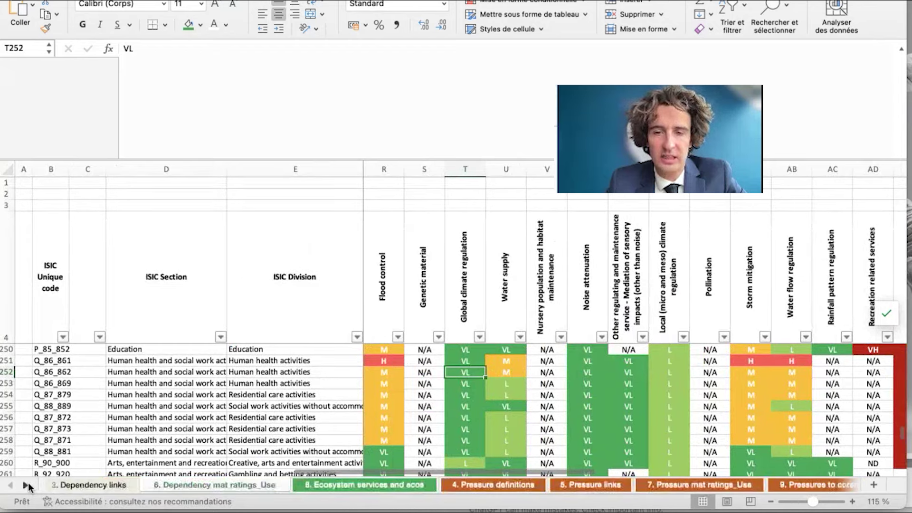
pyautogui.click(26, 484)
pyautogui.click(26, 484)
pyautogui.click(745, 484)
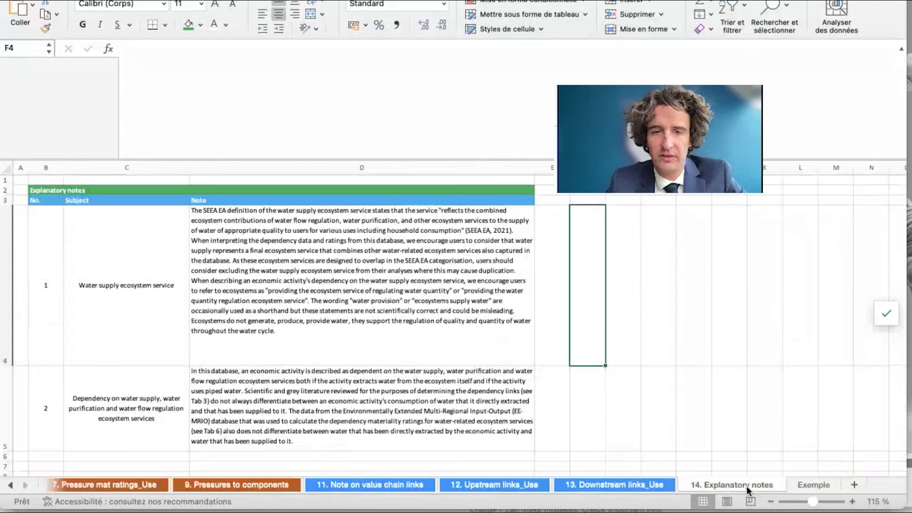
pyautogui.click(809, 484)
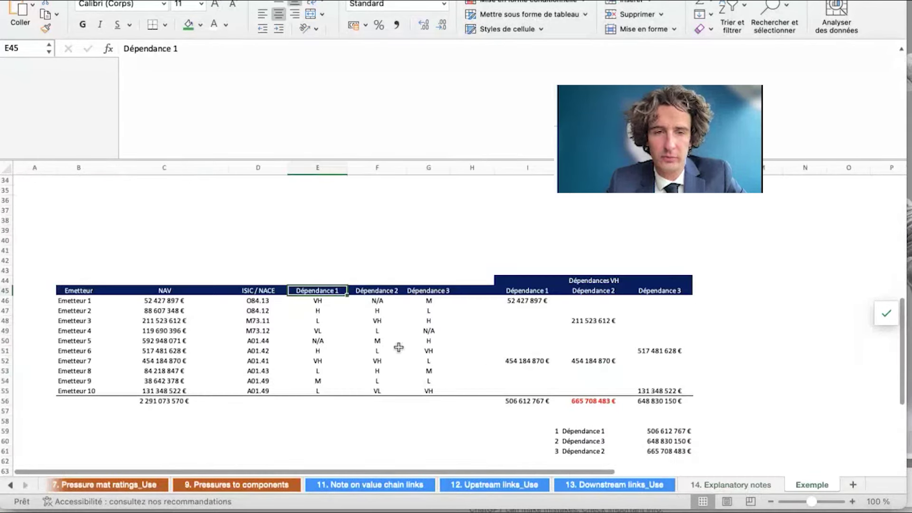
pyautogui.moveTo(306, 291)
pyautogui.mouseDown()
pyautogui.moveTo(430, 291)
pyautogui.moveTo(428, 390)
pyautogui.mouseUp()
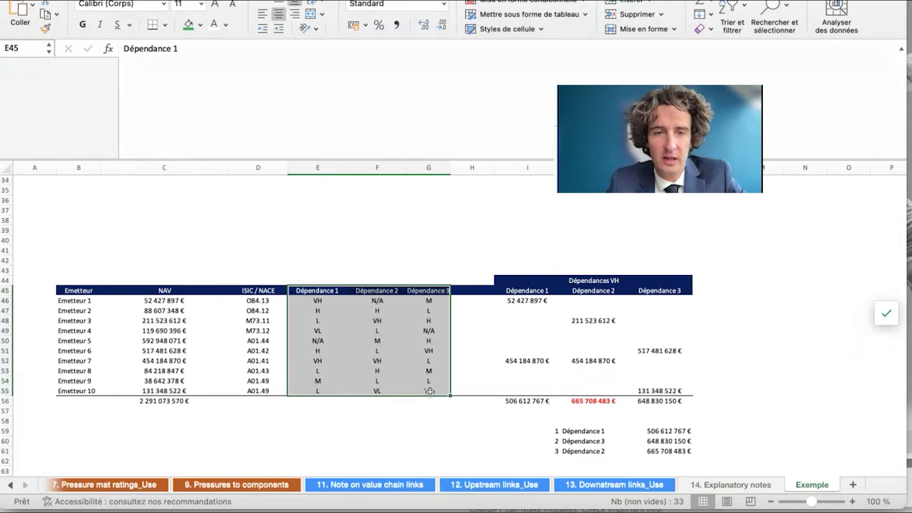
# Move through individual Dépendance 1 and Dépendance 2 ratings of the first four issuers
pyautogui.click(316, 300)
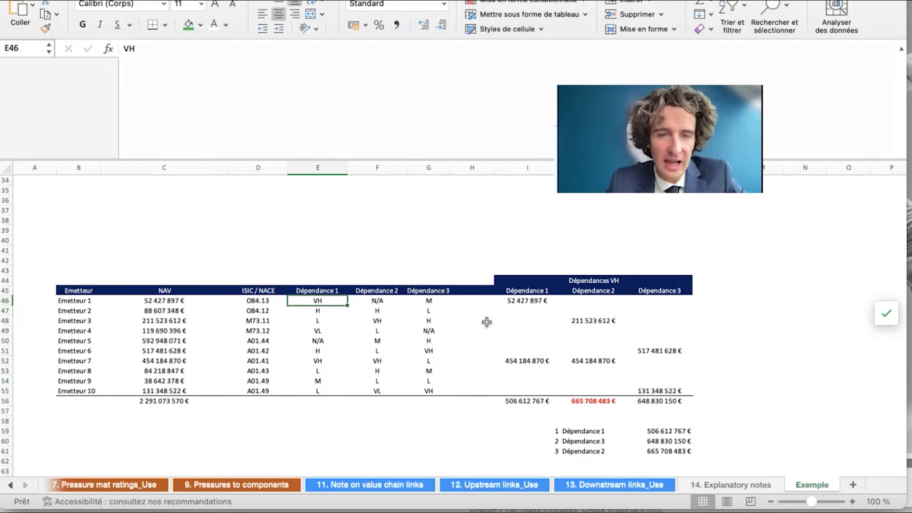
pyautogui.press('Down')
pyautogui.press('Down')
pyautogui.press('Down')
pyautogui.press('Right')
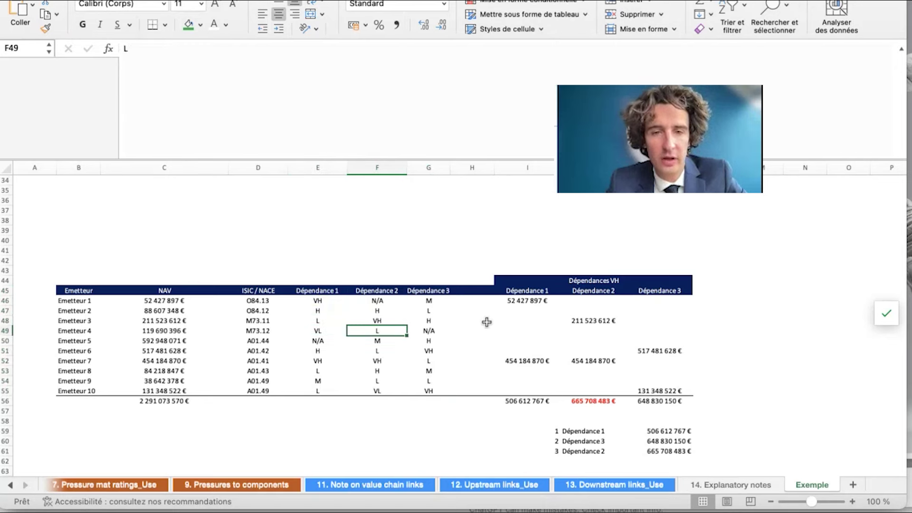
pyautogui.press('Up')
pyautogui.press('Up')
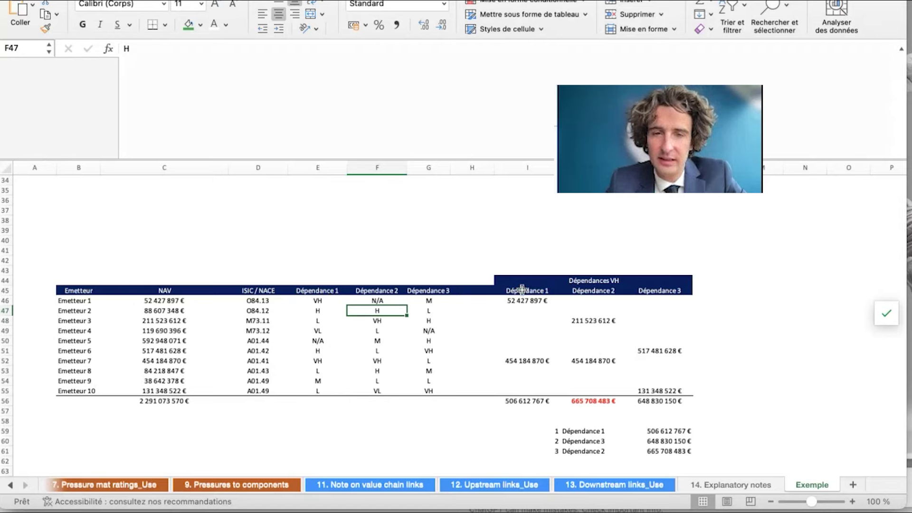
# Fill the merged "Dépendances VH" heading cell with green
pyautogui.click(552, 280)
pyautogui.scroll(3, 401, 266)
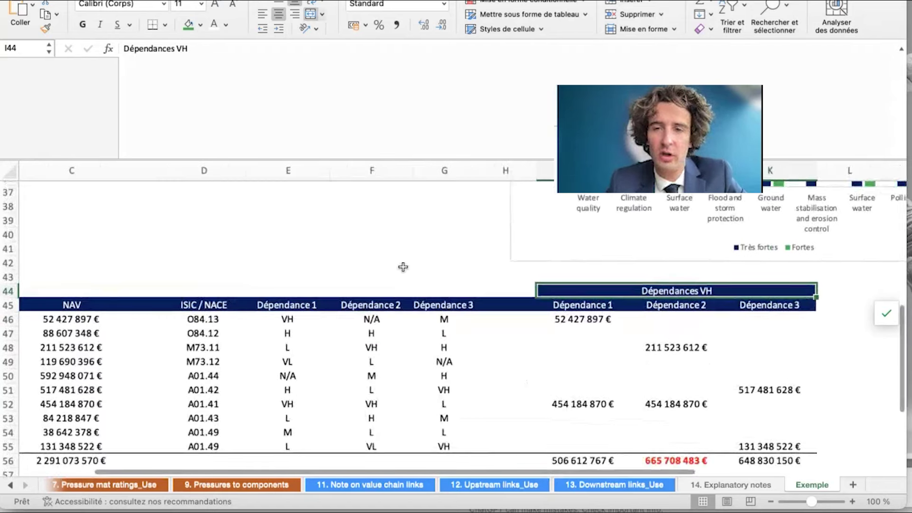
pyautogui.scroll(5, 402, 267)
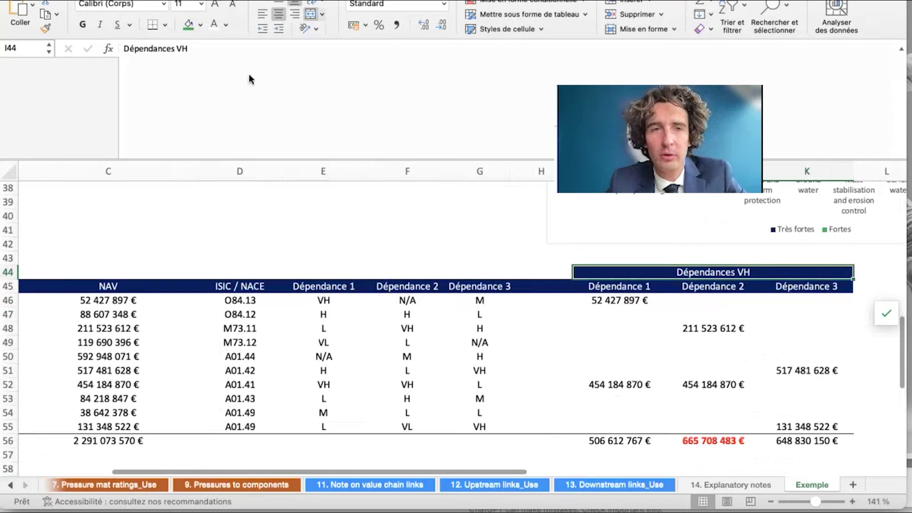
pyautogui.click(188, 25)
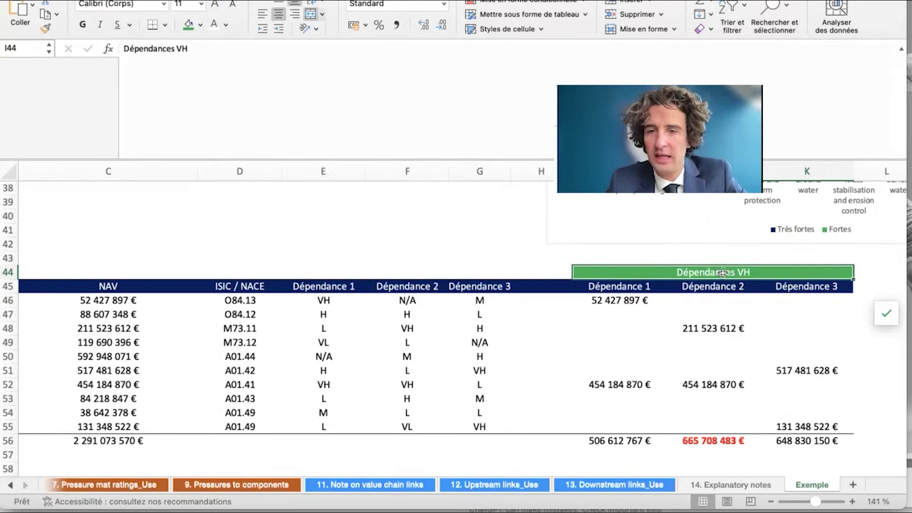
# Inspect the formula and its referenced cells behind Emetteur 1's Dépendance 1 amount under "Dépendances VH", leaving it as is
pyautogui.click(615, 299)
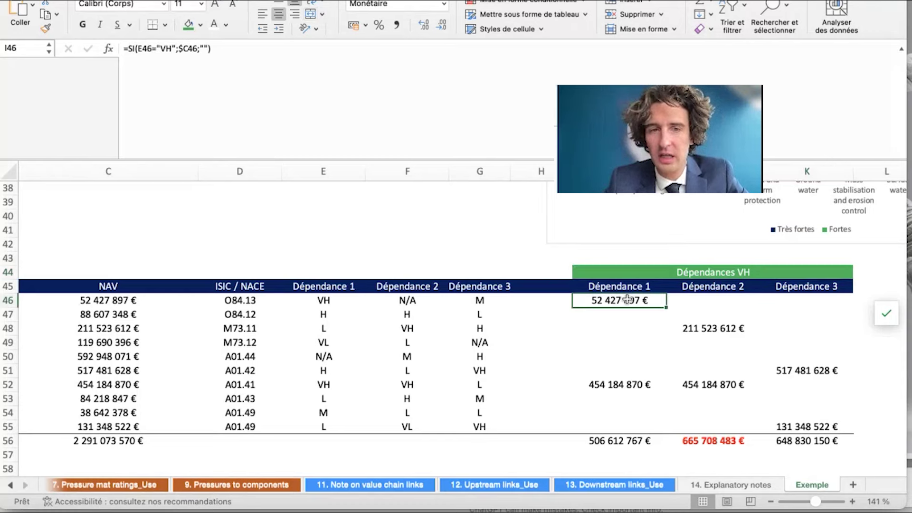
pyautogui.click(426, 99)
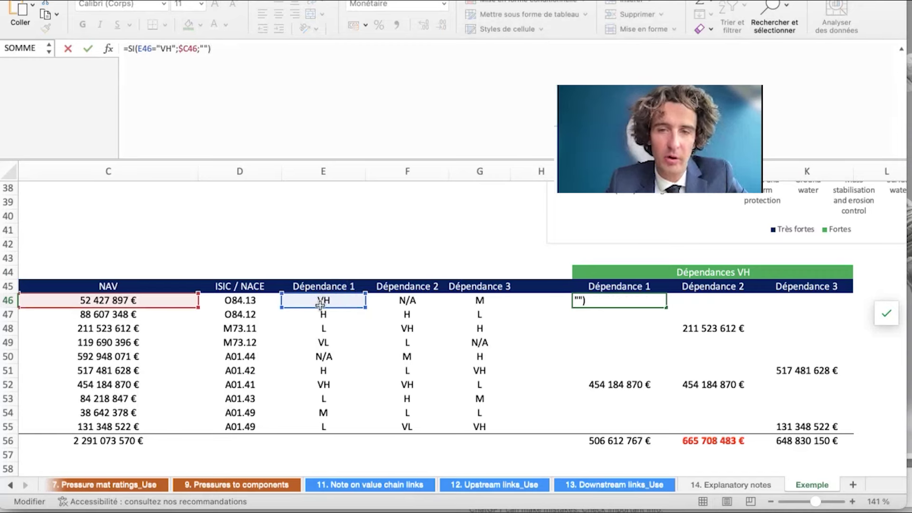
pyautogui.press('Return')
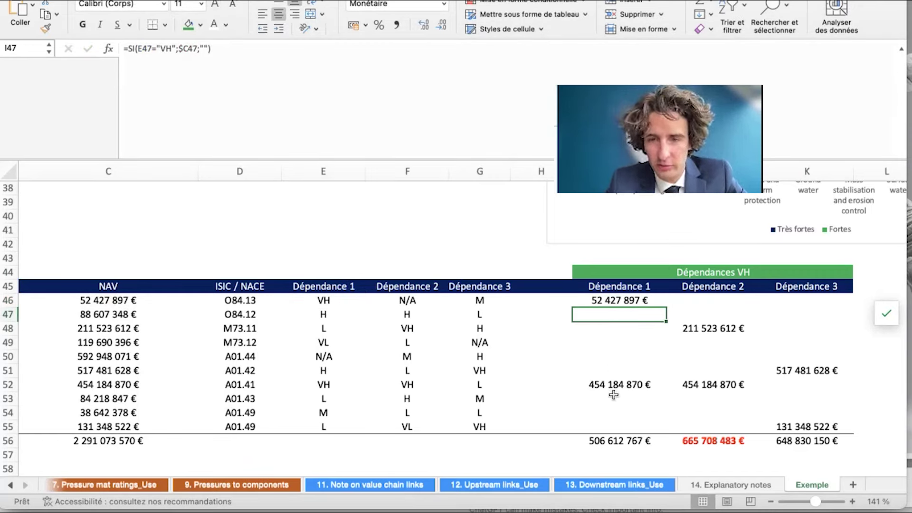
# Point out the column totals and headings of Dépendance 1 and Dépendance 2 under "Dépendances VH"
pyautogui.click(613, 443)
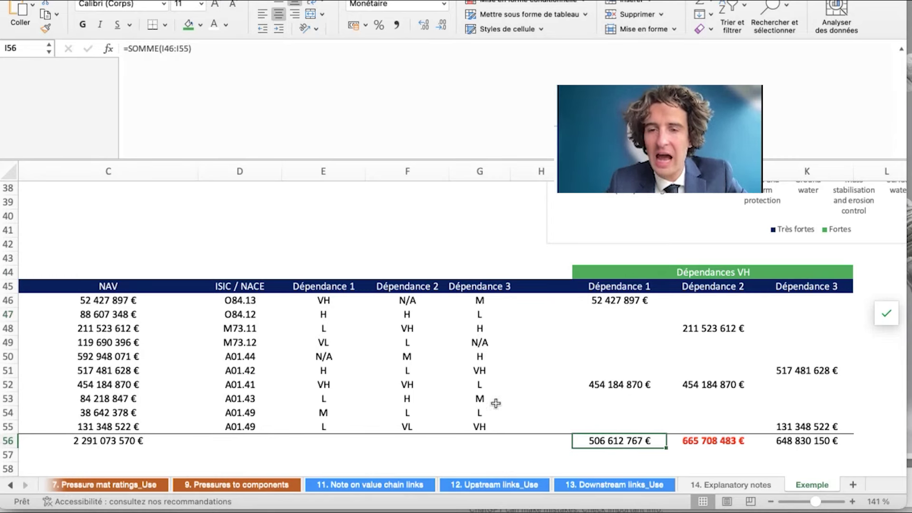
pyautogui.click(610, 286)
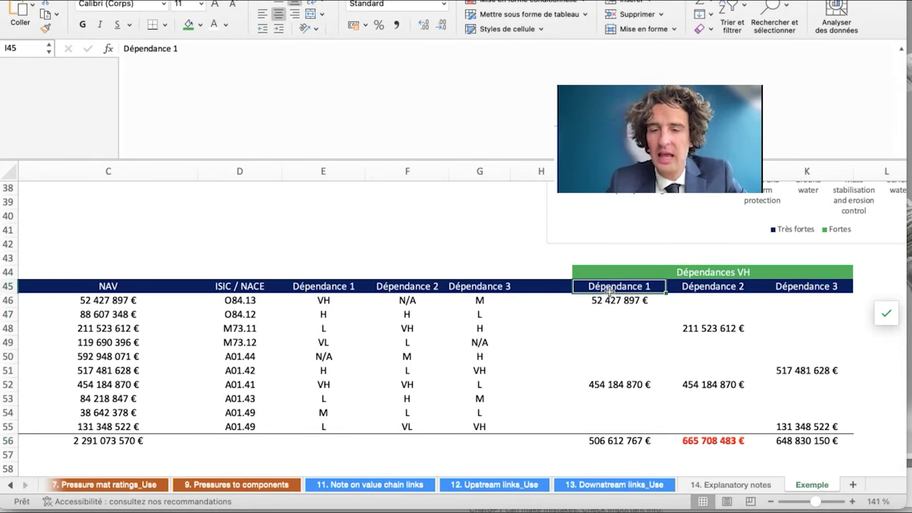
pyautogui.click(611, 438)
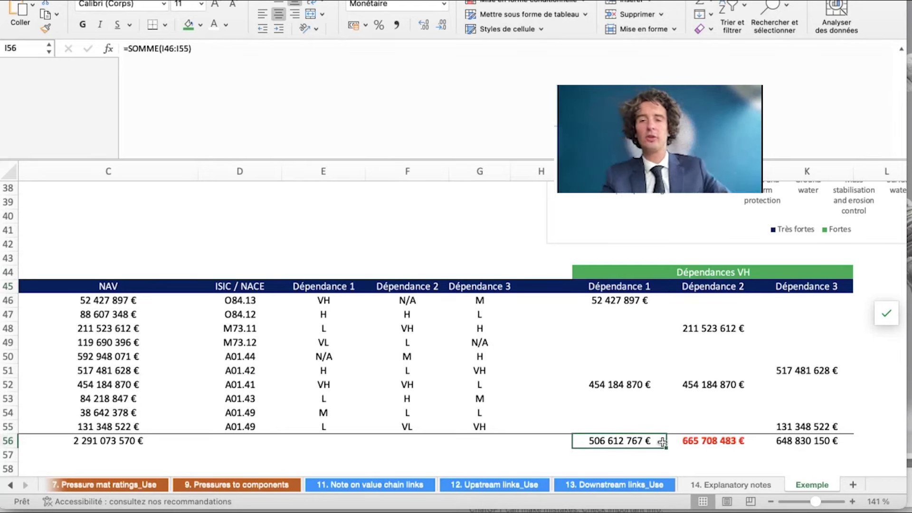
pyautogui.click(635, 286)
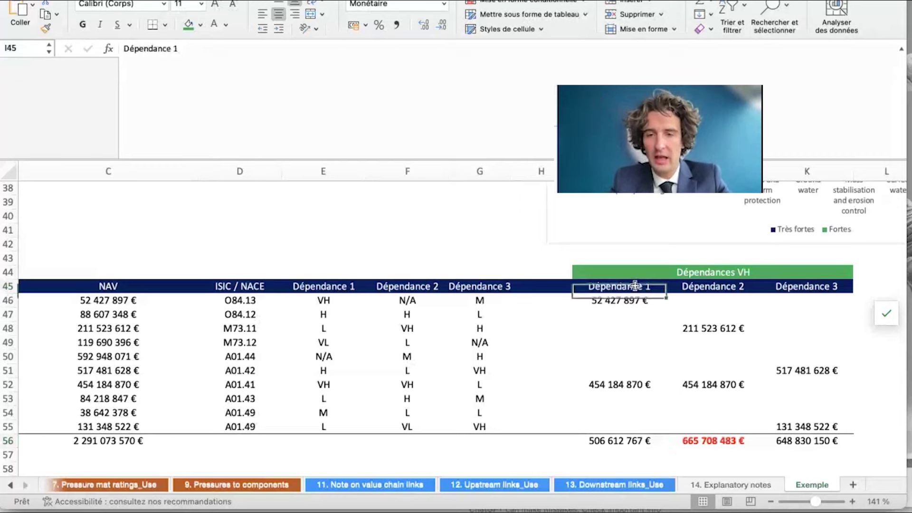
pyautogui.click(707, 441)
pyautogui.click(704, 287)
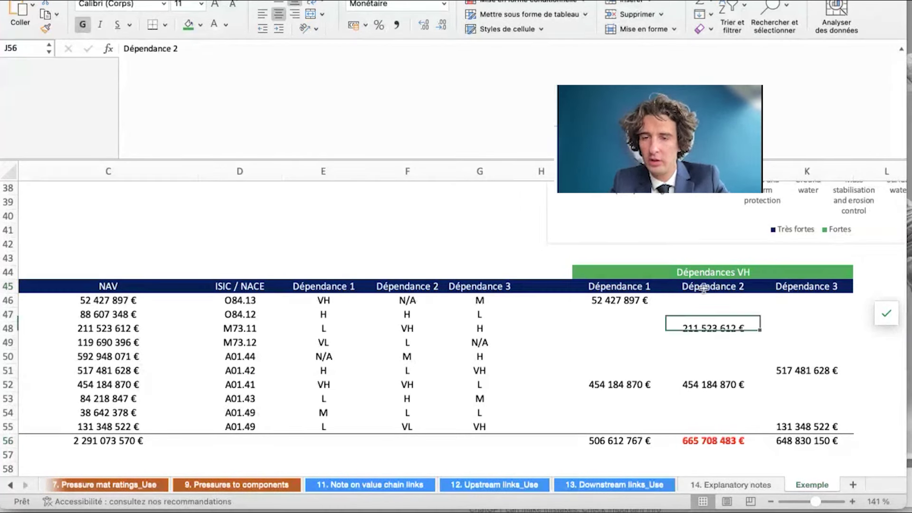
# Highlight the ranked list of the three dependencies below the totals, and go back to the "Dépendances les plus fortes" table
pyautogui.scroll(-3, 704, 287)
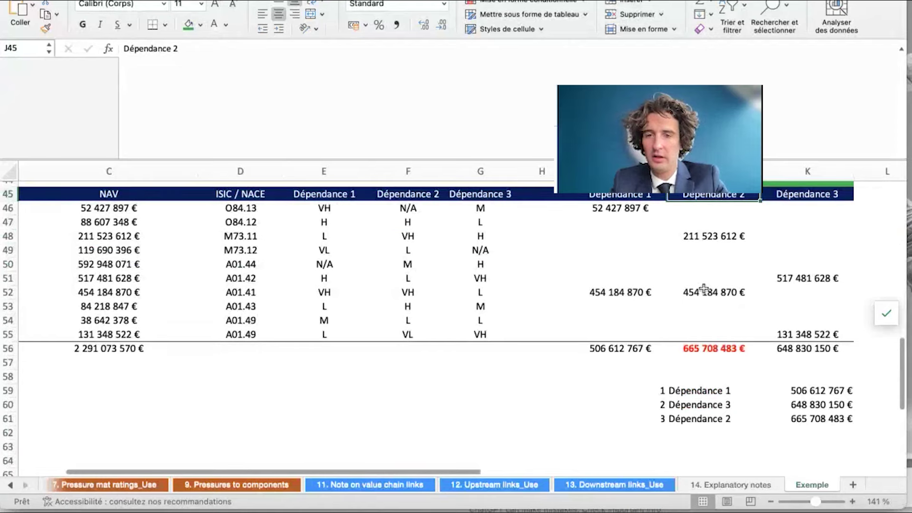
pyautogui.scroll(2, 704, 289)
pyautogui.moveTo(655, 412); pyautogui.dragTo(831, 440)
pyautogui.scroll(15, 810, 317)
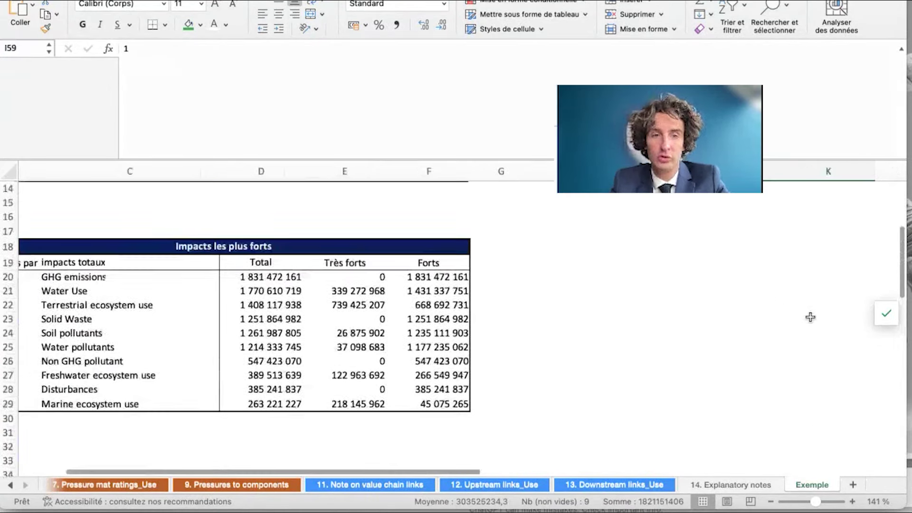
pyautogui.scroll(1, 810, 317)
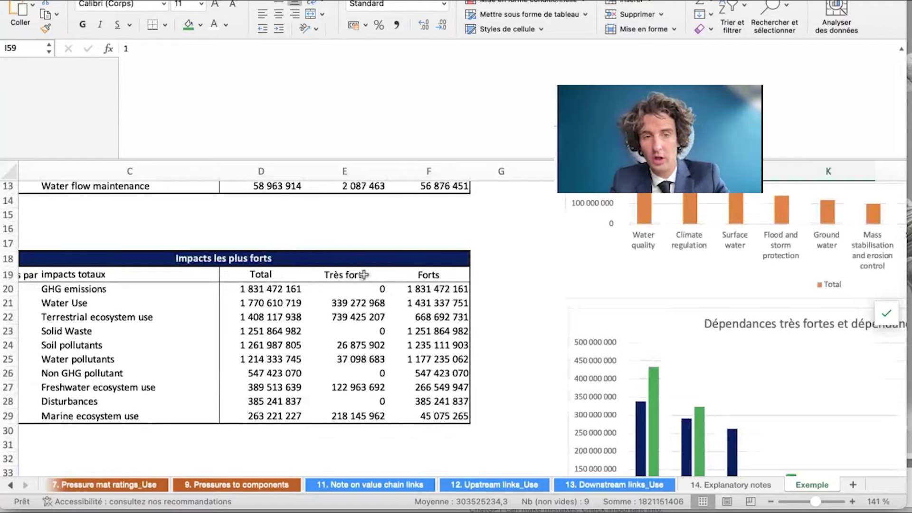
pyautogui.hscroll(-2, 364, 274)
pyautogui.scroll(10, 364, 274)
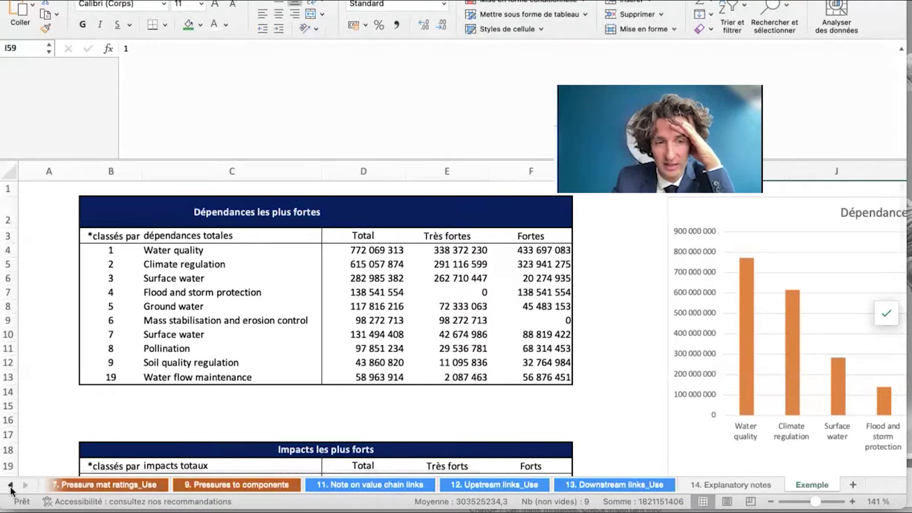
# Reopen the "6. Dependency mat ratings_Use" sheet and view its ecosystem service ratings by ISIC division
pyautogui.click(11, 485)
pyautogui.click(10, 486)
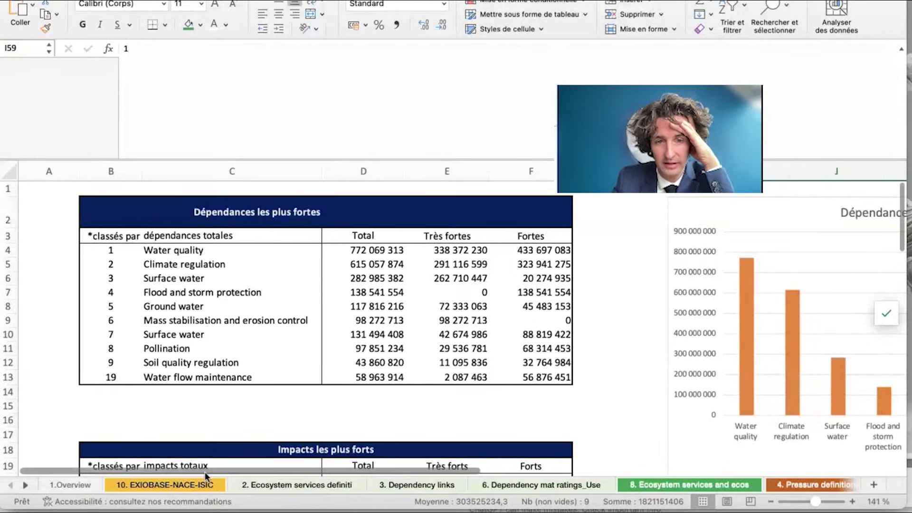
pyautogui.click(494, 485)
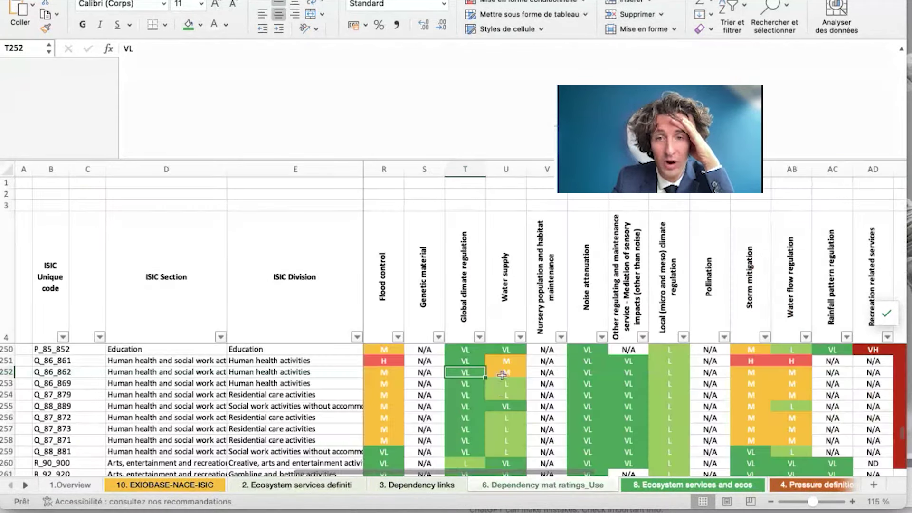
pyautogui.scroll(-2, 501, 374)
pyautogui.scroll(2, 501, 375)
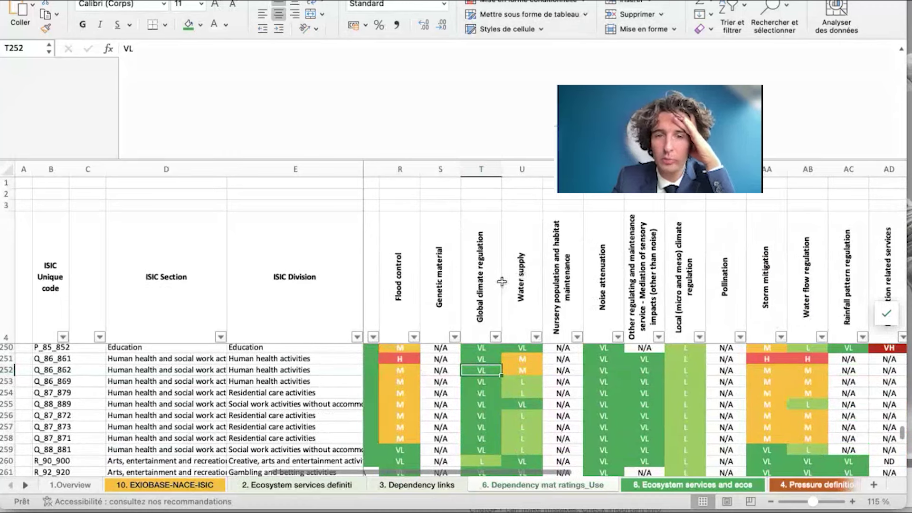
# Go through the Air Filtration to Global climate regulation ratings of Q_86_869, Human health activities, cell by cell
pyautogui.hscroll(-1, 474, 370)
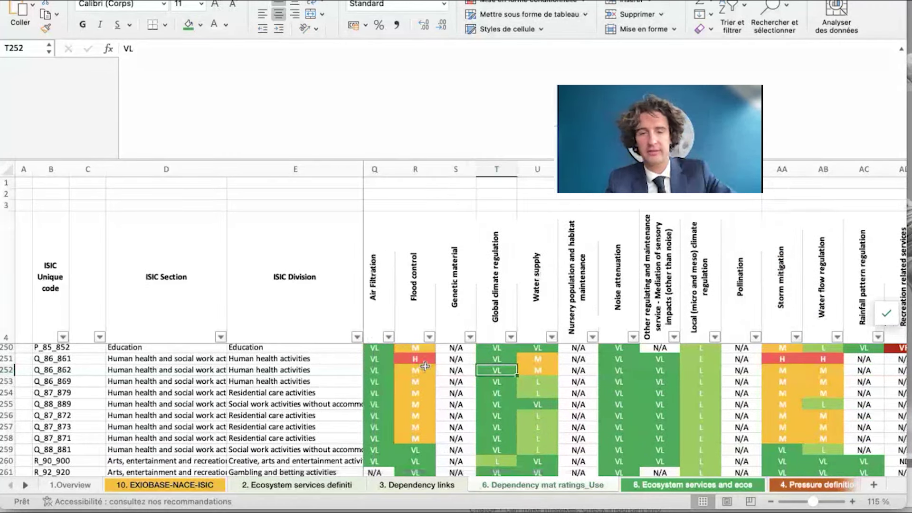
pyautogui.hscroll(-1, 496, 378)
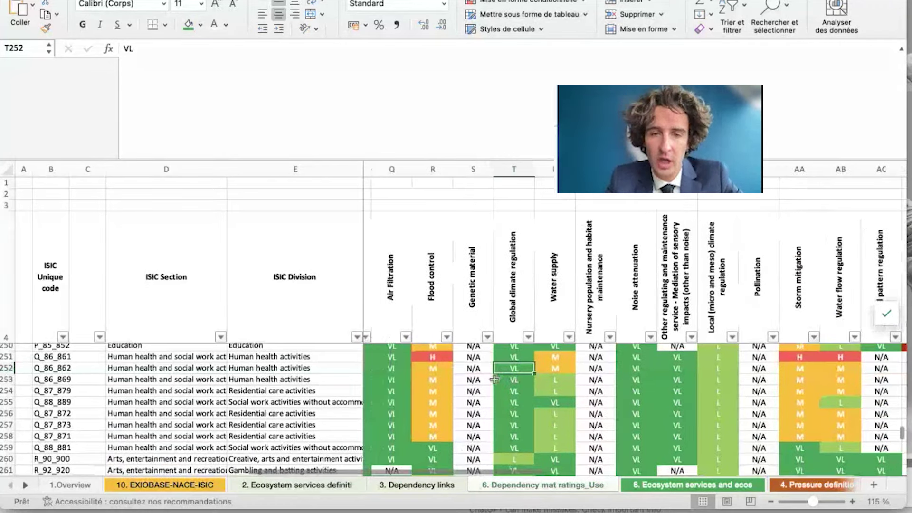
pyautogui.click(398, 381)
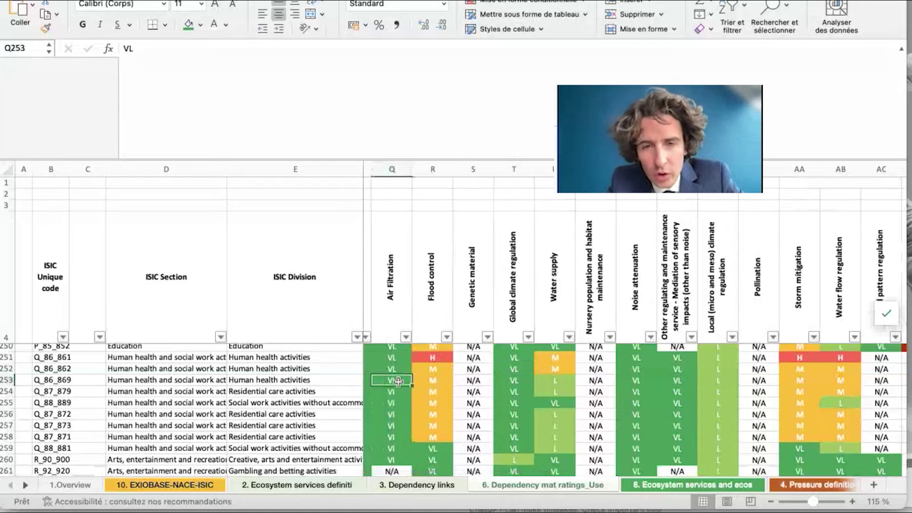
pyautogui.press('Right')
pyautogui.press('Right')
pyautogui.press('Right')
pyautogui.press('Right')
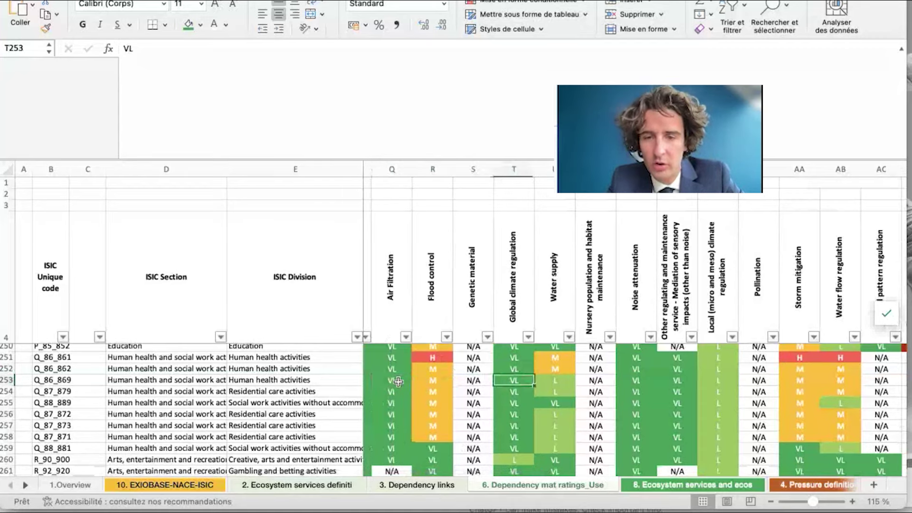
pyautogui.press('Left')
pyautogui.press('Left')
pyautogui.press('Left')
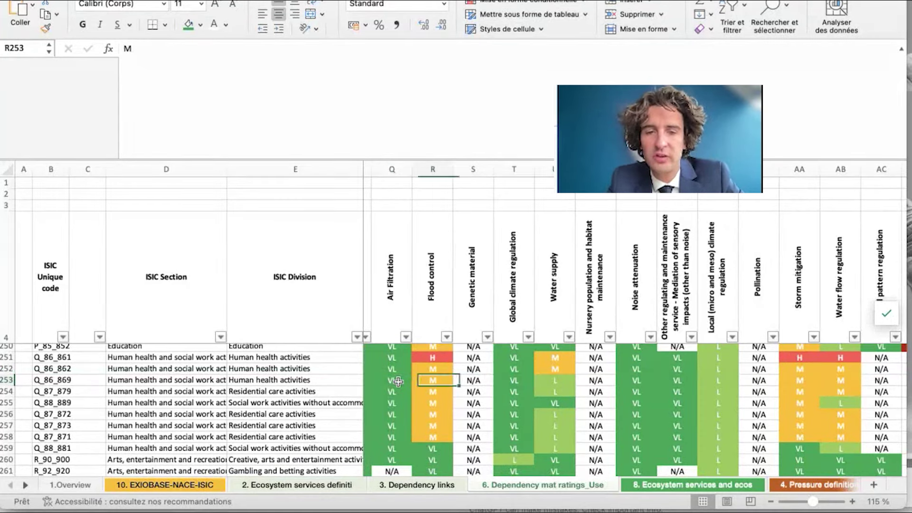
pyautogui.press('Right')
# Follow the Q_86_869 ratings across to the Portefeuille amount and select the empty cell just past it
pyautogui.hscroll(3, 398, 381)
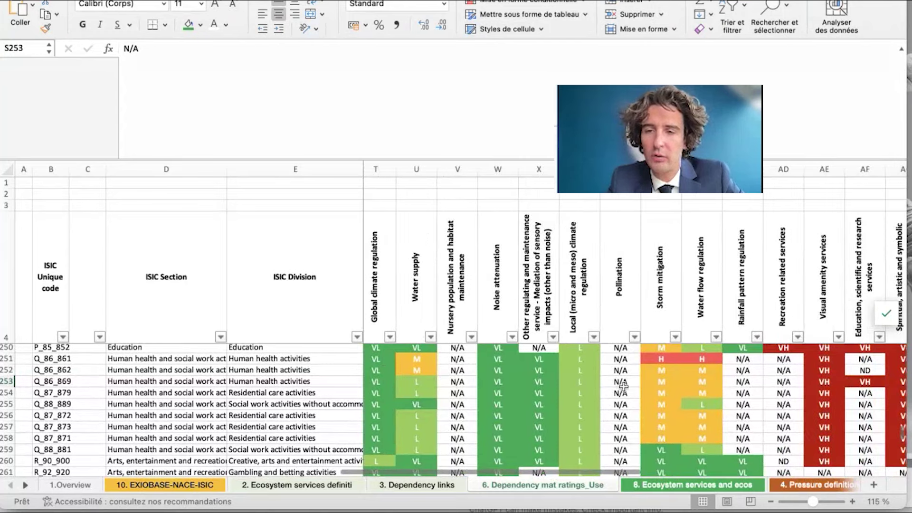
pyautogui.hscroll(4, 622, 387)
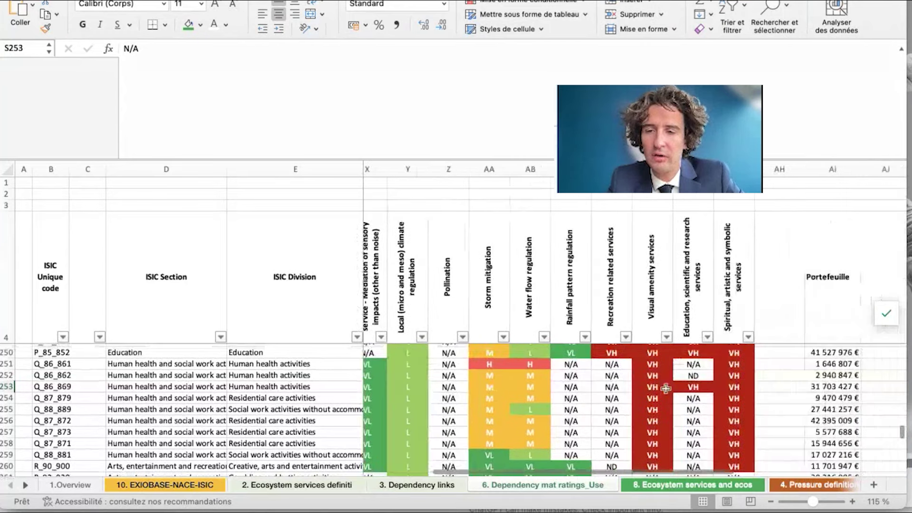
pyautogui.click(880, 387)
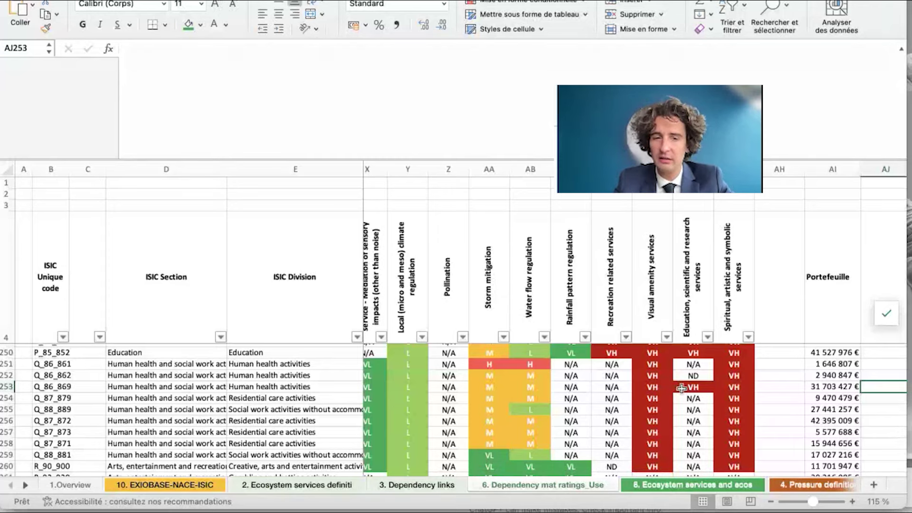
# Open the "Exemple" sheet to show the "Dépendances les plus fortes" ranking
pyautogui.click(25, 484)
pyautogui.click(25, 484)
pyautogui.click(24, 484)
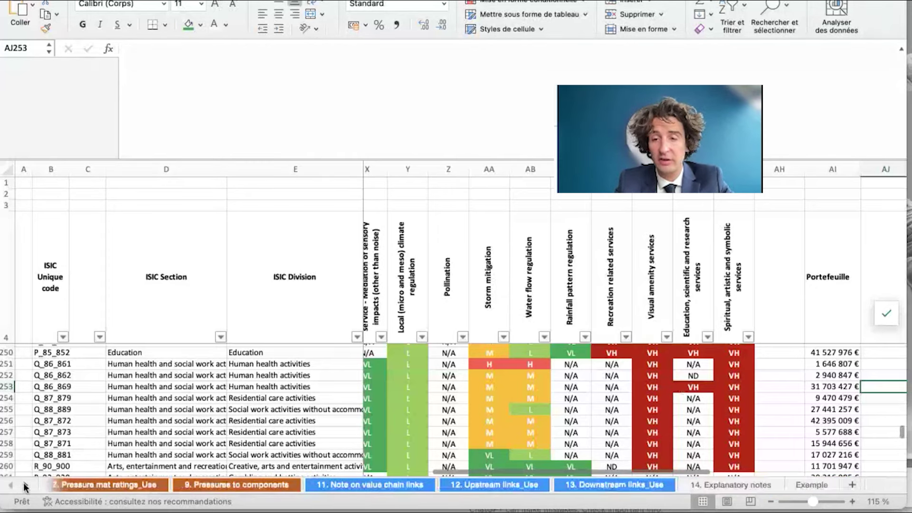
pyautogui.click(794, 491)
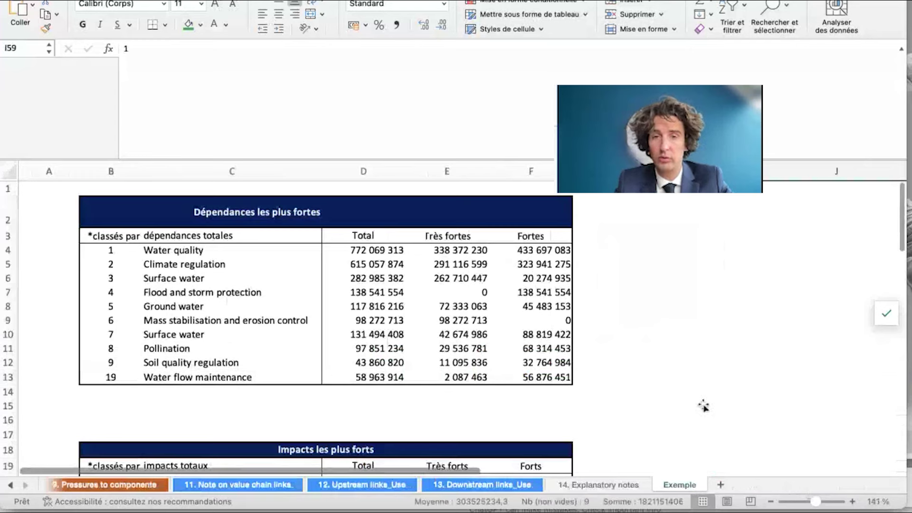
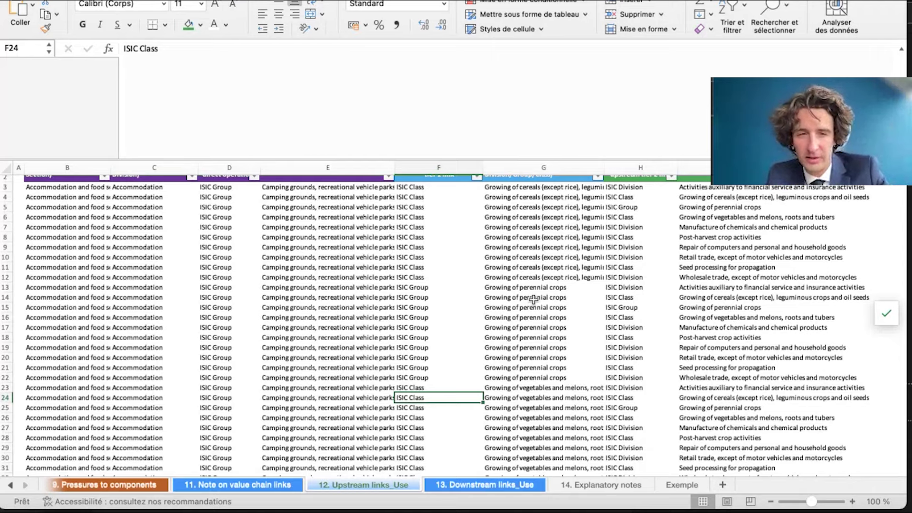
# Switch to the slide presentation and go to the "Description des chaînes de valeur" slide
pyautogui.press('super+Tab')
pyautogui.press('super+Tab')
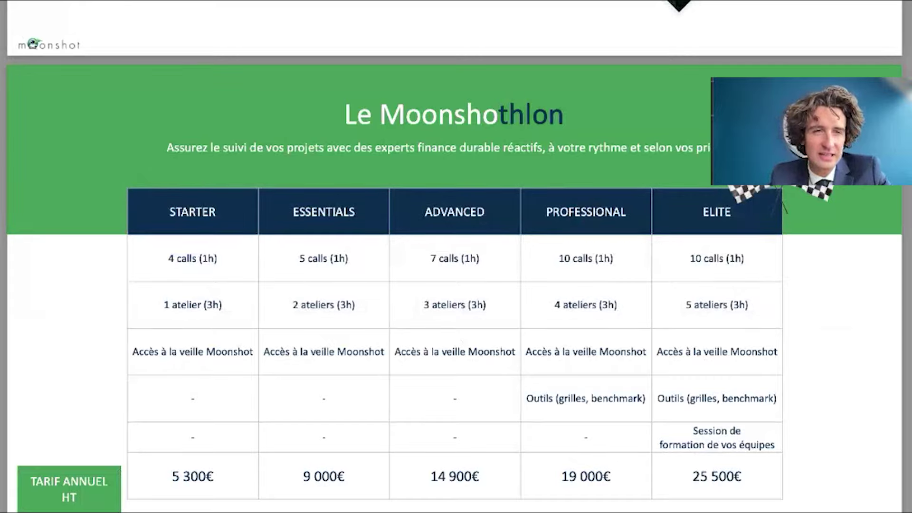
pyautogui.scroll(20, 456, 256)
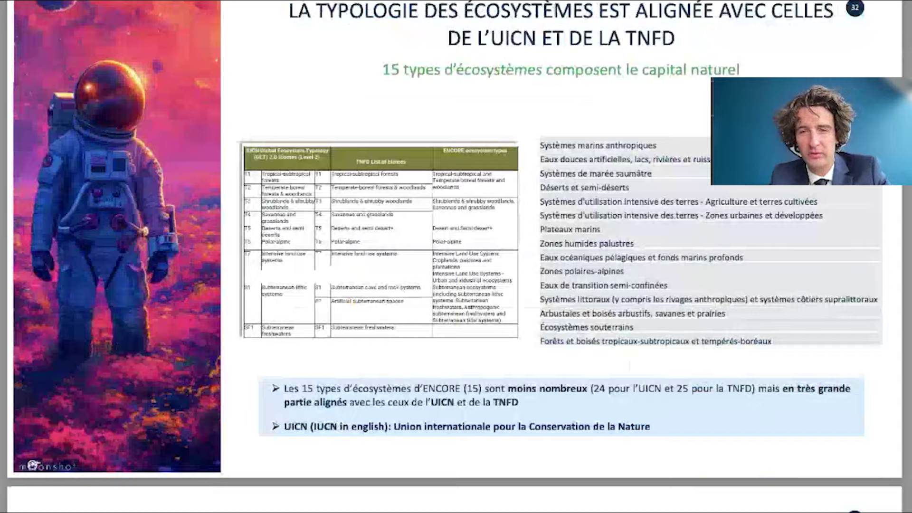
pyautogui.scroll(-4, 419, 259)
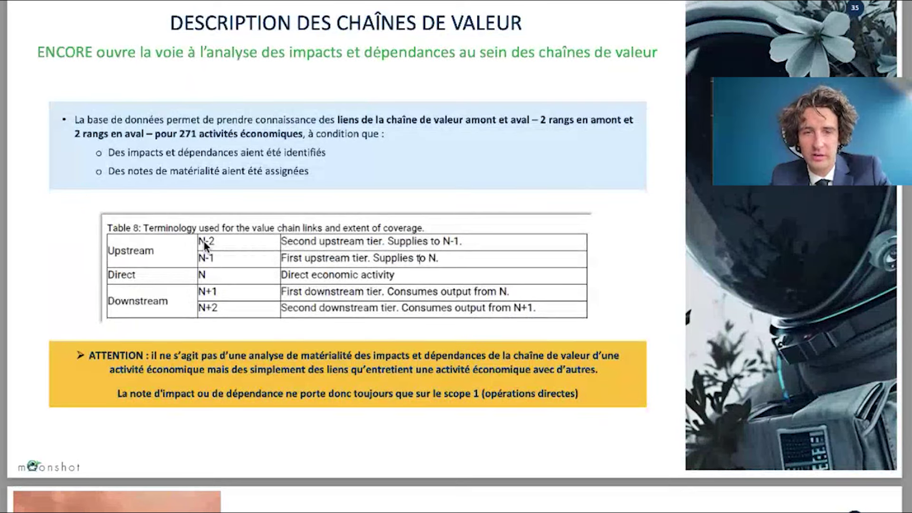
# Return to the Excel workbook and read the ISIC level and value chain link explanations on "11. Note on value chain links"
pyautogui.press('super+Tab')
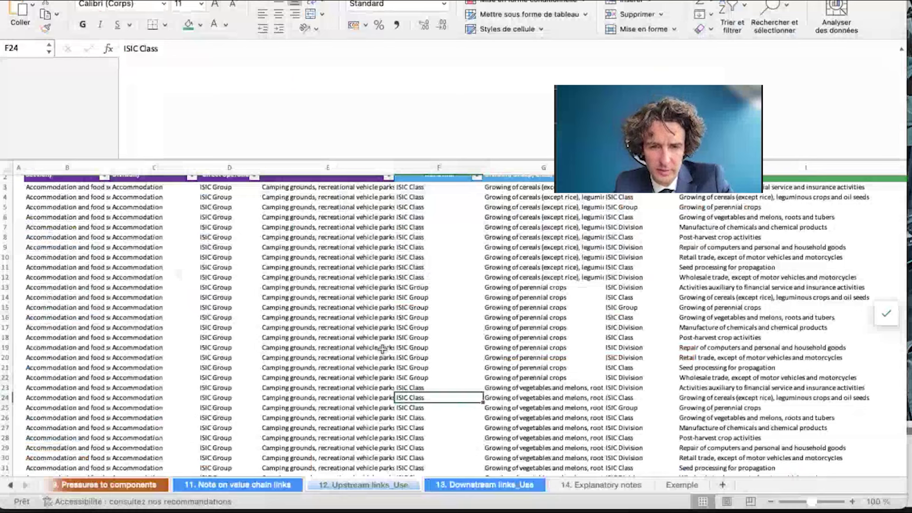
pyautogui.click(186, 485)
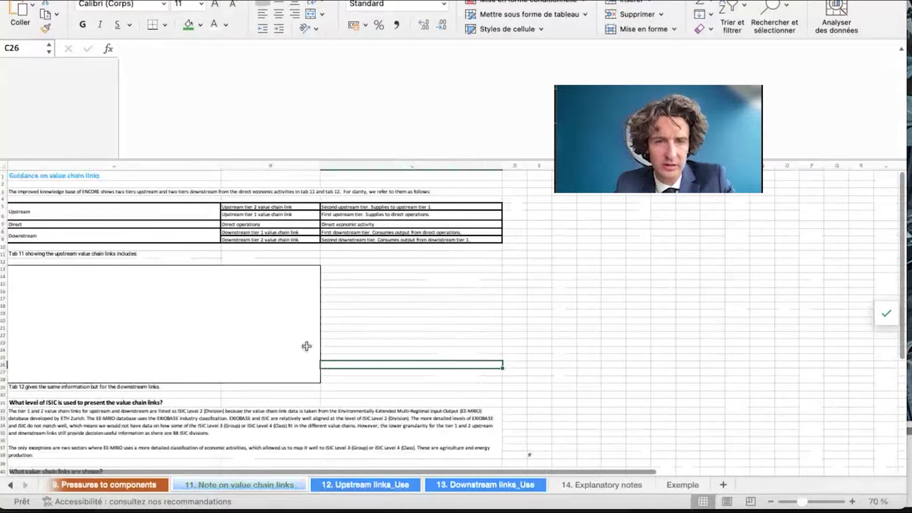
pyautogui.click(281, 409)
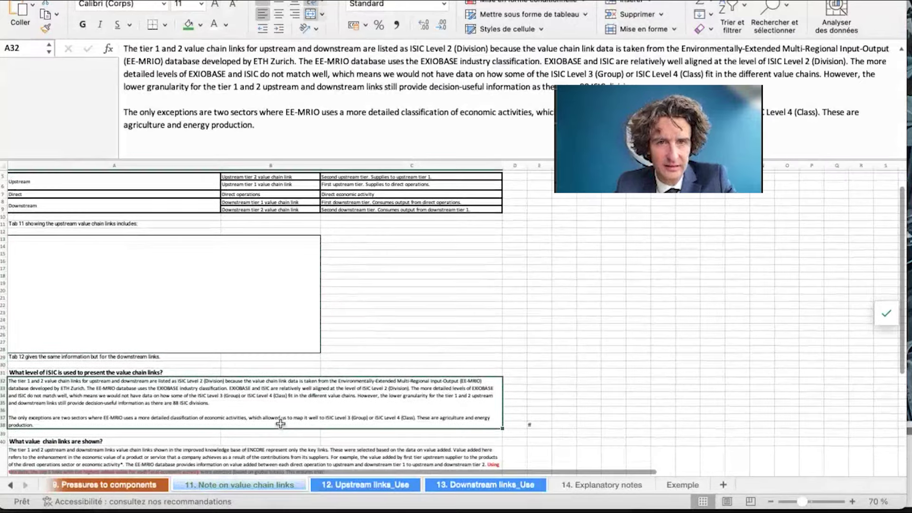
pyautogui.scroll(5, 280, 423)
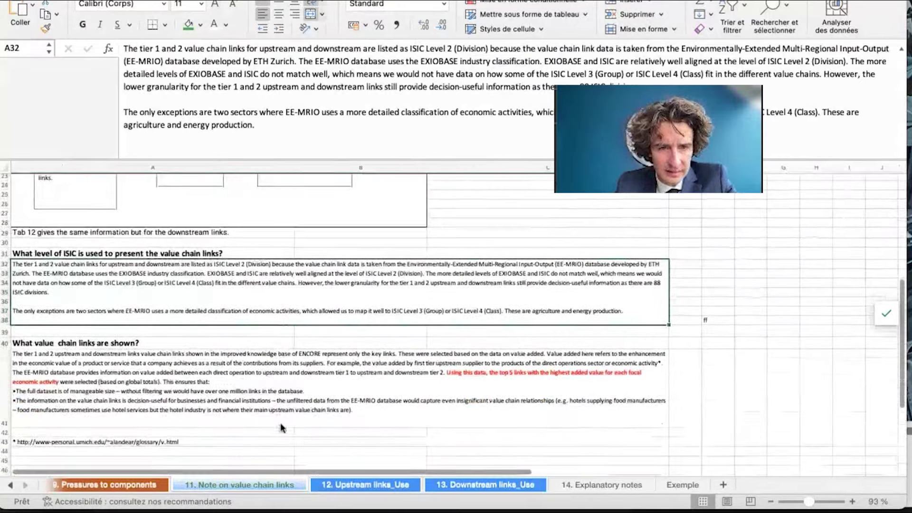
pyautogui.scroll(3, 280, 428)
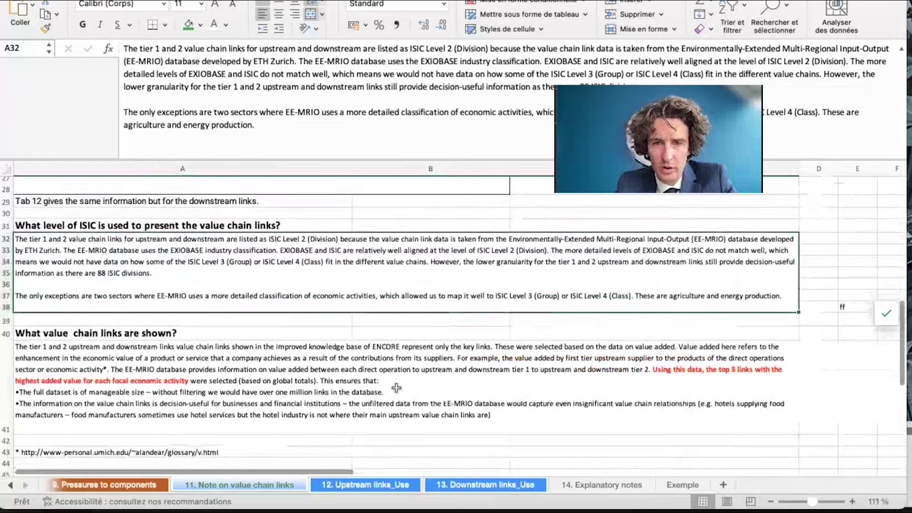
pyautogui.scroll(-3, 396, 388)
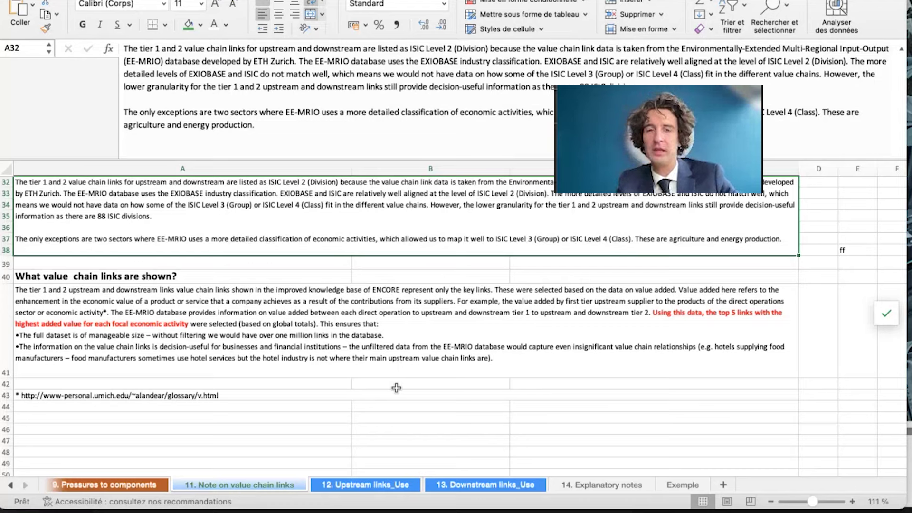
# Open the "12. Upstream links_Use" sheet and browse its direct operations down to the Administrative and support activities
pyautogui.click(375, 485)
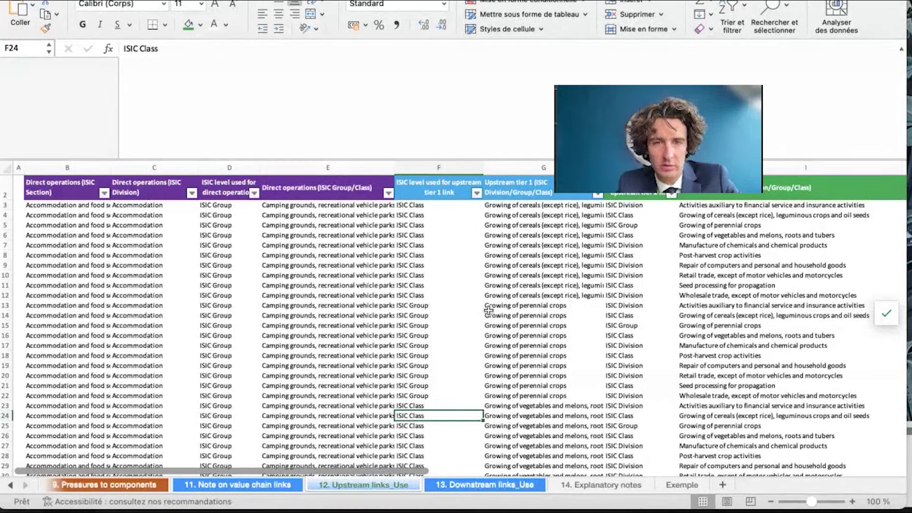
pyautogui.scroll(-20, 488, 310)
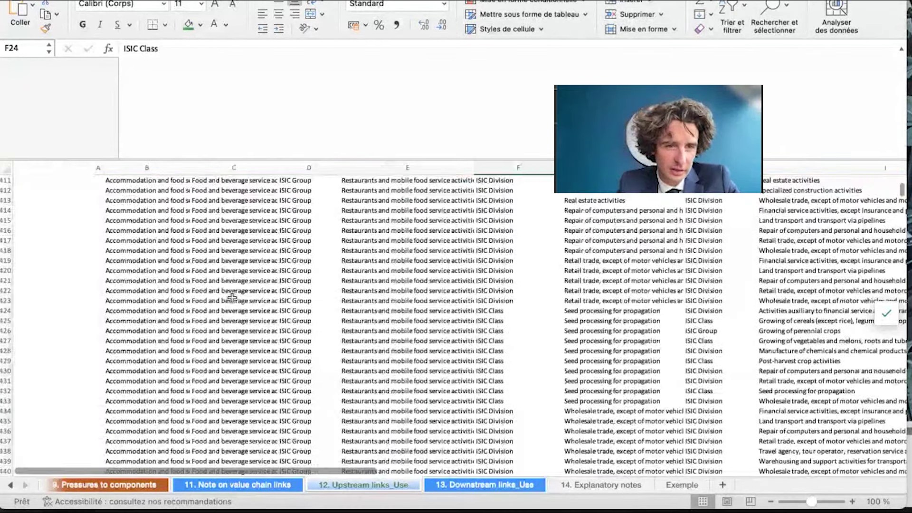
pyautogui.scroll(-10, 231, 297)
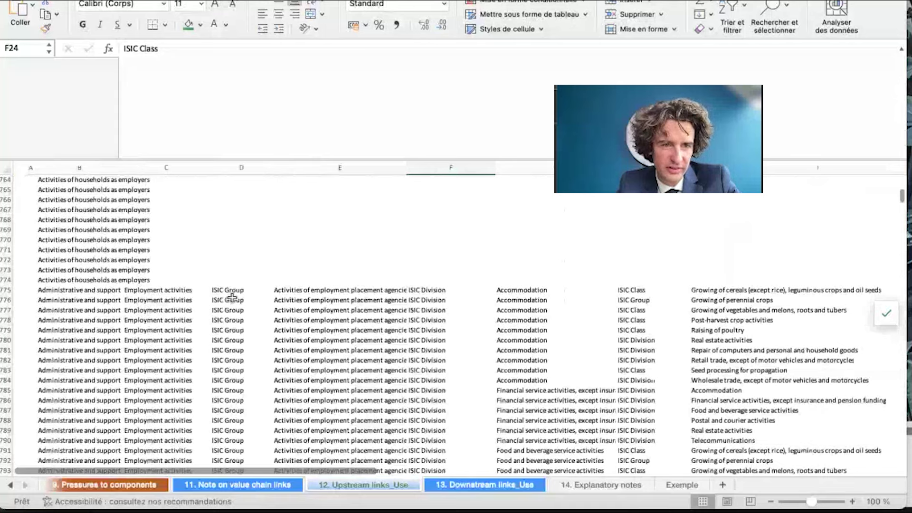
pyautogui.scroll(-20, 232, 298)
pyautogui.scroll(15, 232, 297)
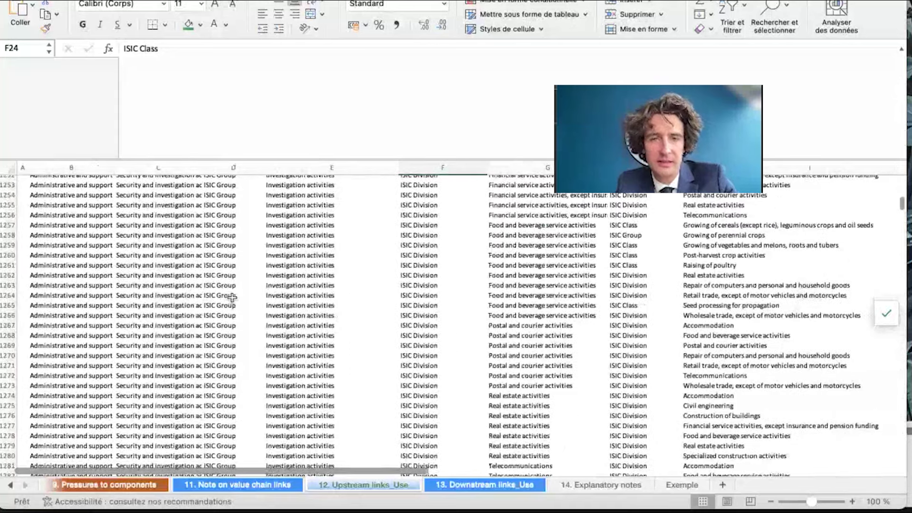
# Select a "Renting and leasing of personal and household goods" entry and return to the sheet's column headings
pyautogui.click(297, 273)
pyautogui.scroll(3, 298, 273)
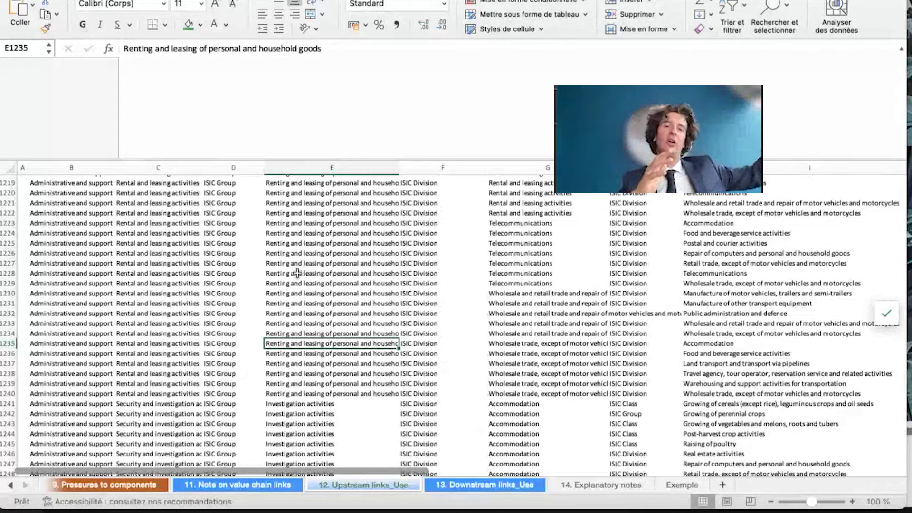
pyautogui.scroll(20, 318, 253)
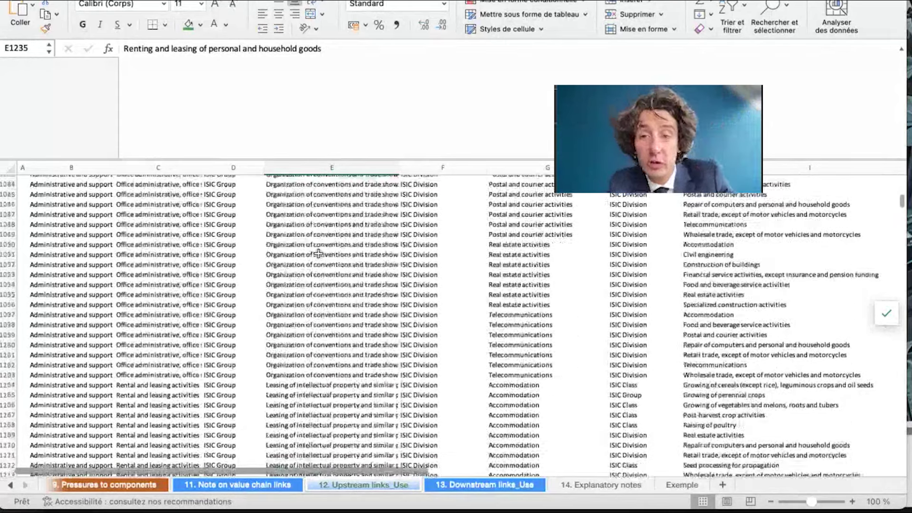
pyautogui.scroll(20, 318, 253)
pyautogui.scroll(20, 319, 253)
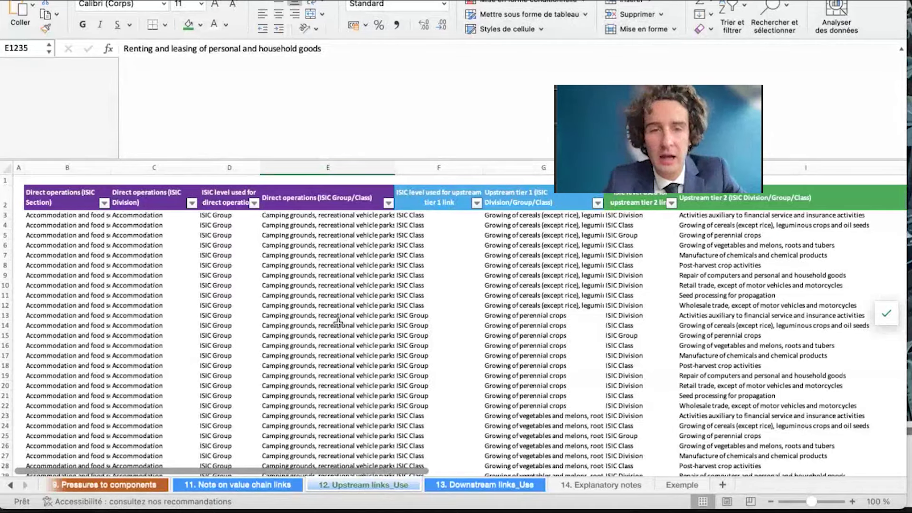
# Find the Fund management activities rows within Financial and insurance activities and examine their upstream tier 1 and tier 2 links
pyautogui.scroll(-20, 338, 324)
pyautogui.scroll(-20, 332, 383)
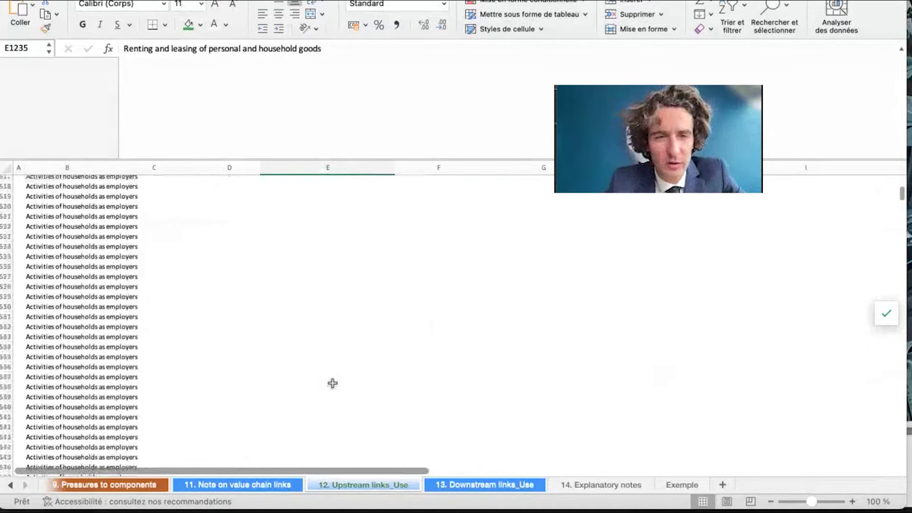
pyautogui.scroll(-20, 332, 382)
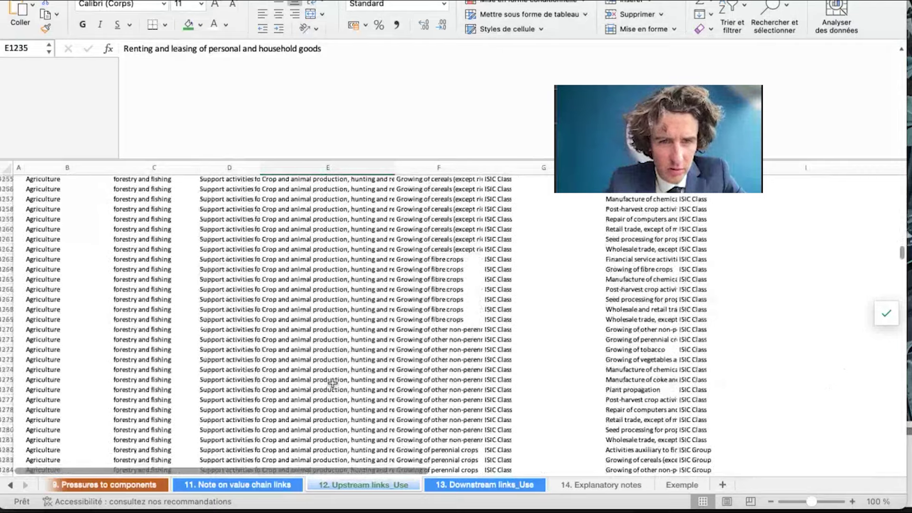
pyautogui.scroll(-20, 333, 382)
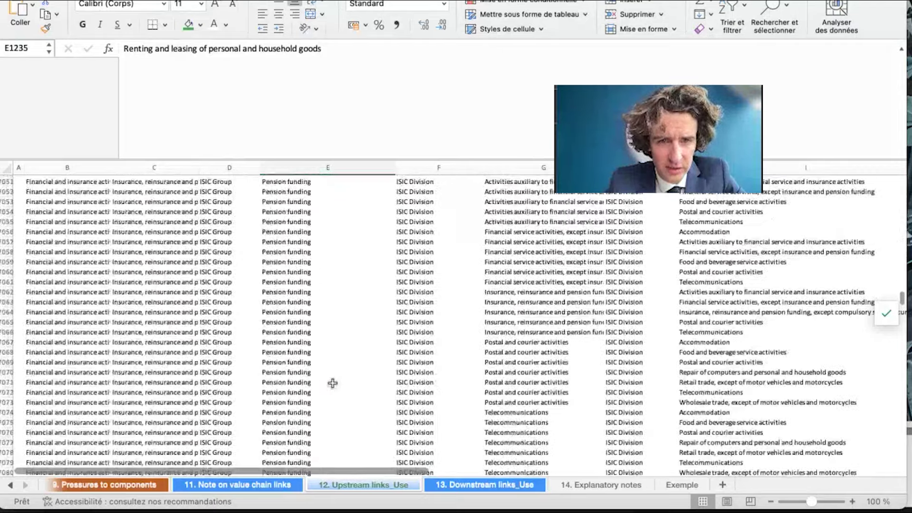
pyautogui.scroll(-10, 332, 382)
pyautogui.scroll(15, 332, 382)
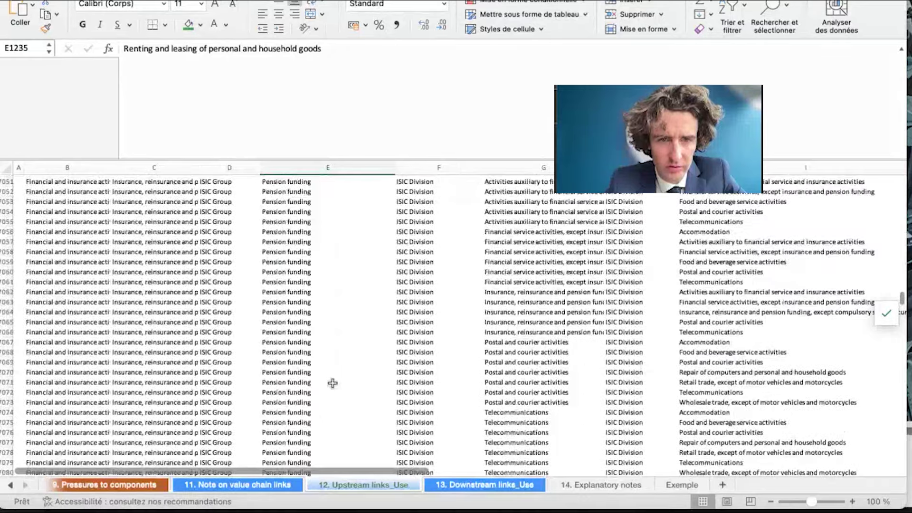
pyautogui.scroll(20, 333, 383)
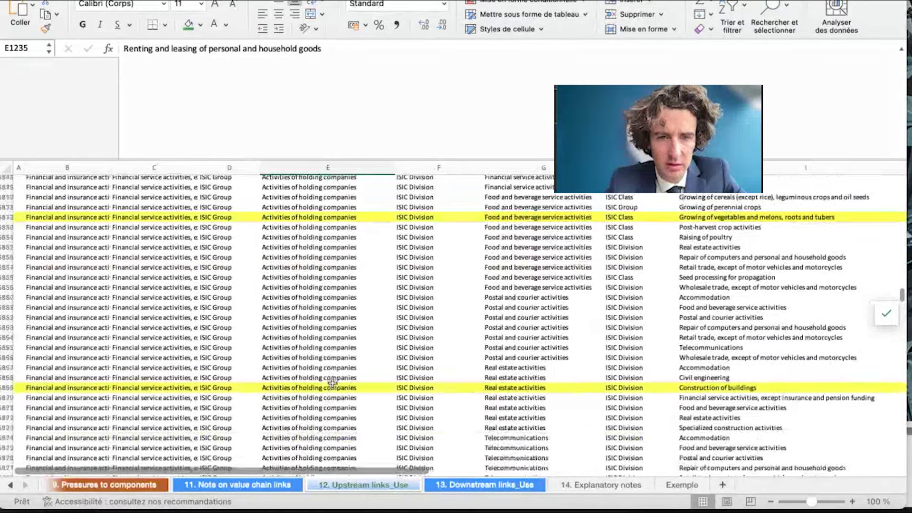
pyautogui.scroll(7, 333, 382)
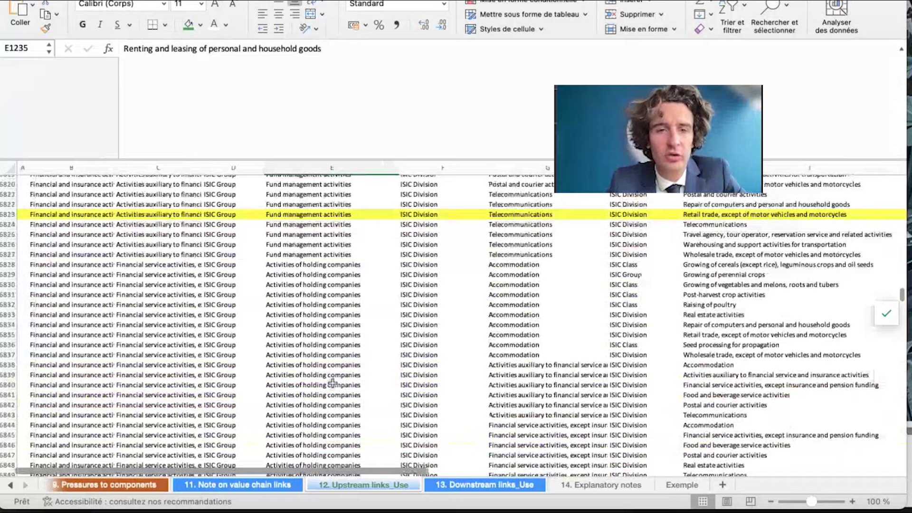
pyautogui.scroll(19, 333, 382)
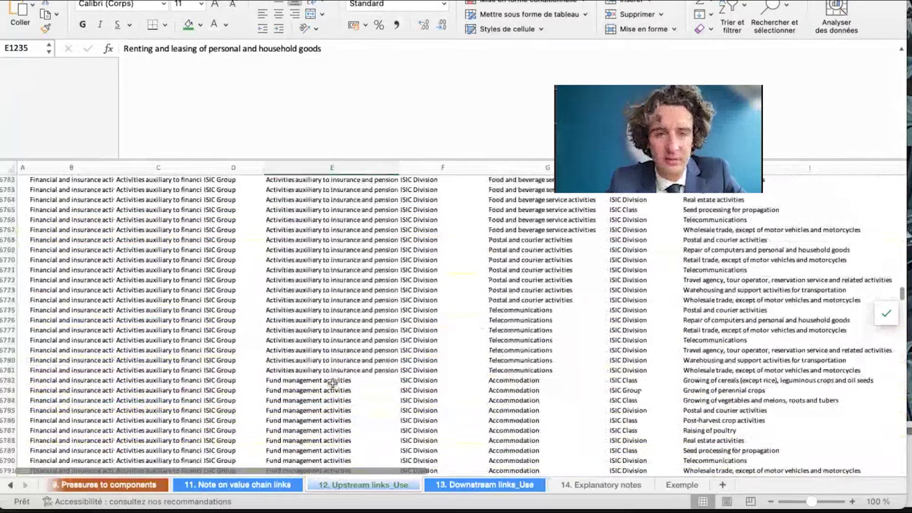
pyautogui.scroll(-10, 331, 382)
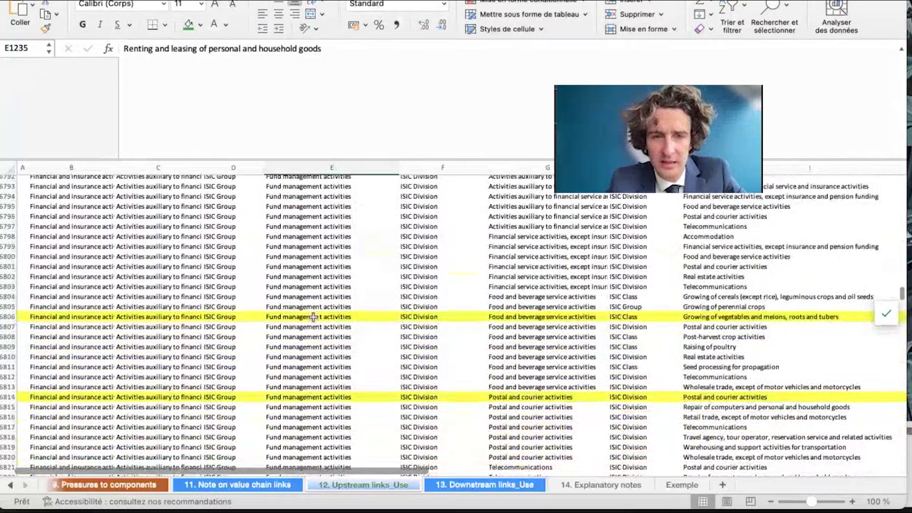
# Go through the yellow Fund management activities rows, selecting their Food and beverage service, Postal and courier, and Telecommunications tier 1 links
pyautogui.click(313, 317)
pyautogui.scroll(-3, 313, 316)
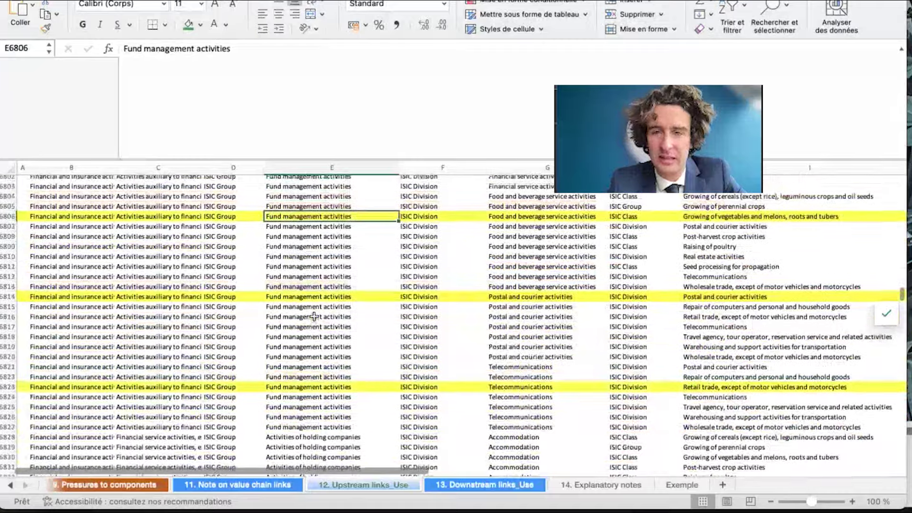
pyautogui.click(511, 217)
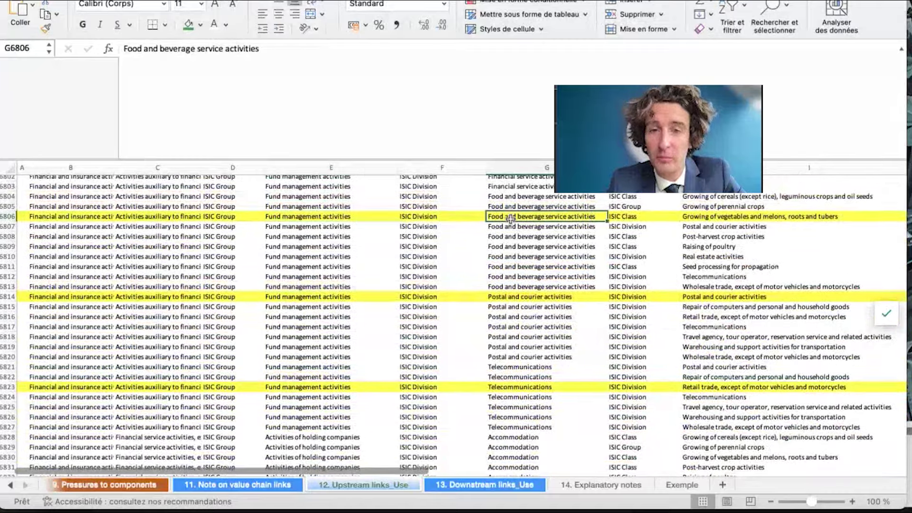
pyautogui.click(514, 298)
pyautogui.scroll(-1, 515, 297)
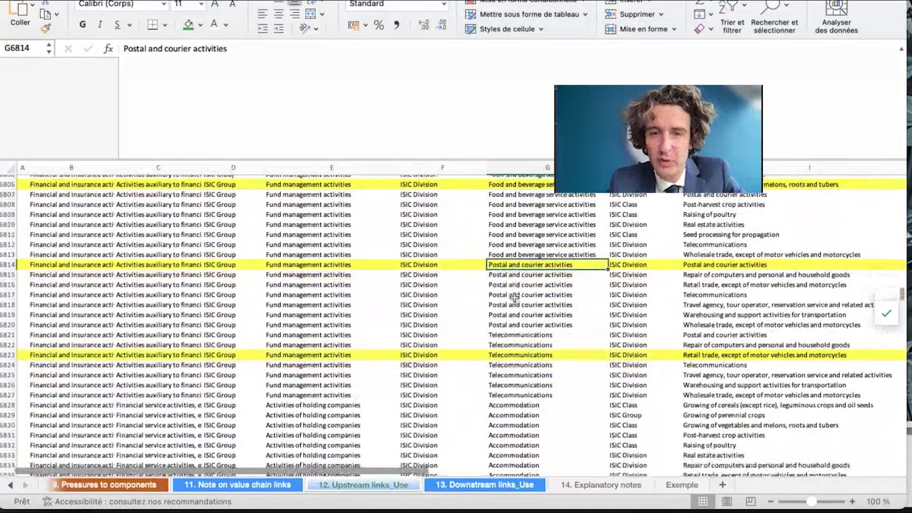
pyautogui.click(510, 354)
pyautogui.scroll(-5, 510, 332)
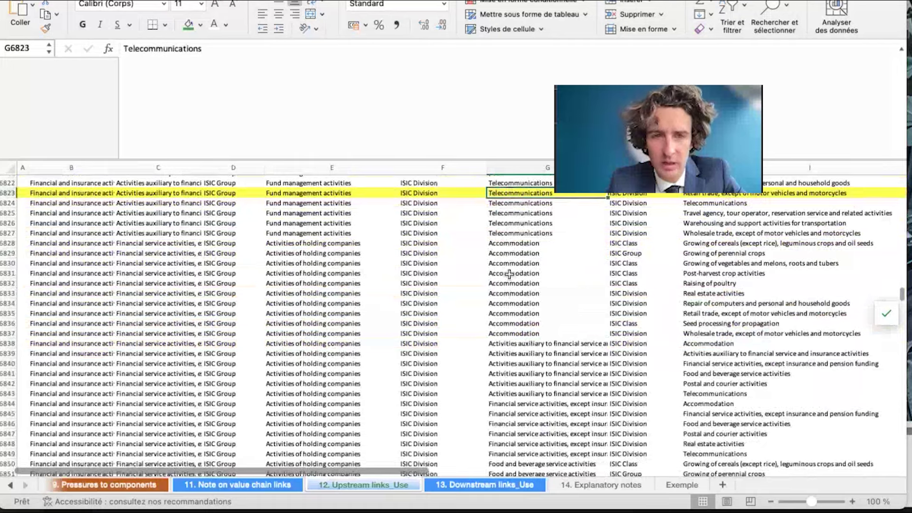
# Find the yellow Activities of holding companies rows and select the Real estate activities link whose tier 2 entry is Construction of buildings
pyautogui.scroll(-5, 499, 242)
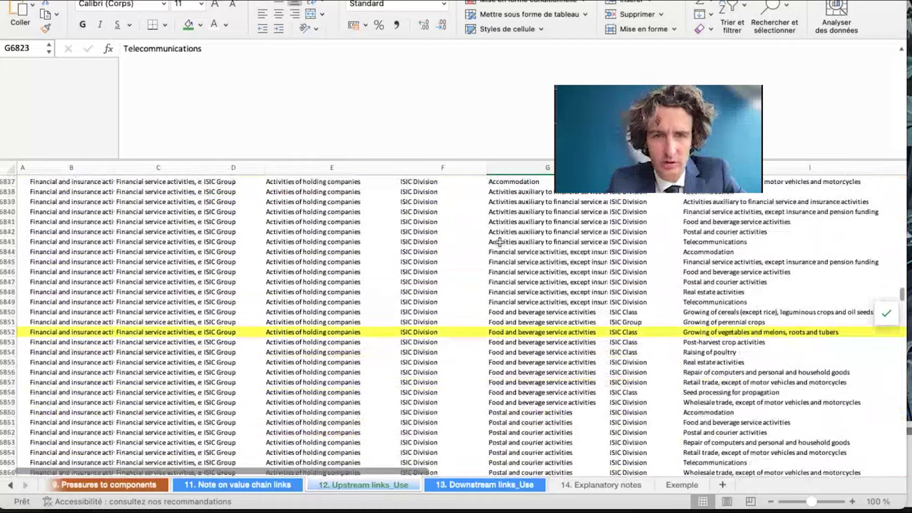
pyautogui.click(312, 333)
pyautogui.scroll(-2, 480, 335)
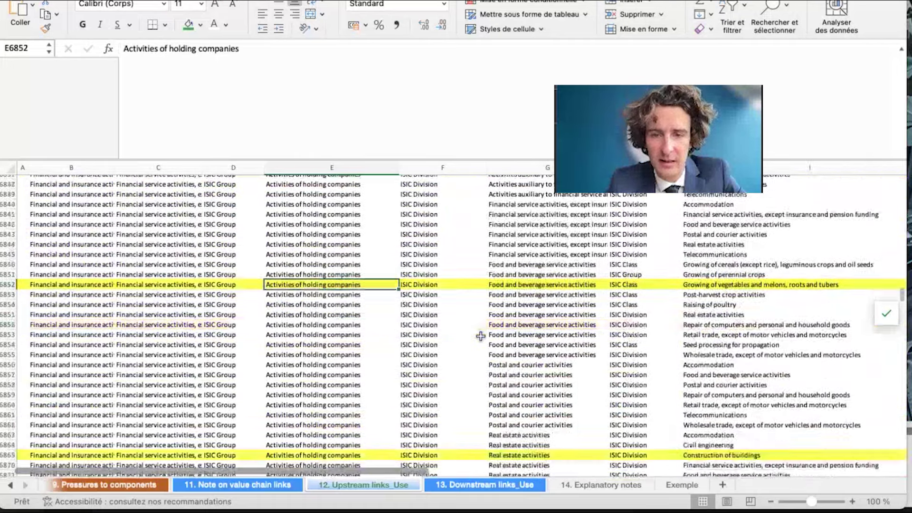
pyautogui.scroll(-10, 480, 335)
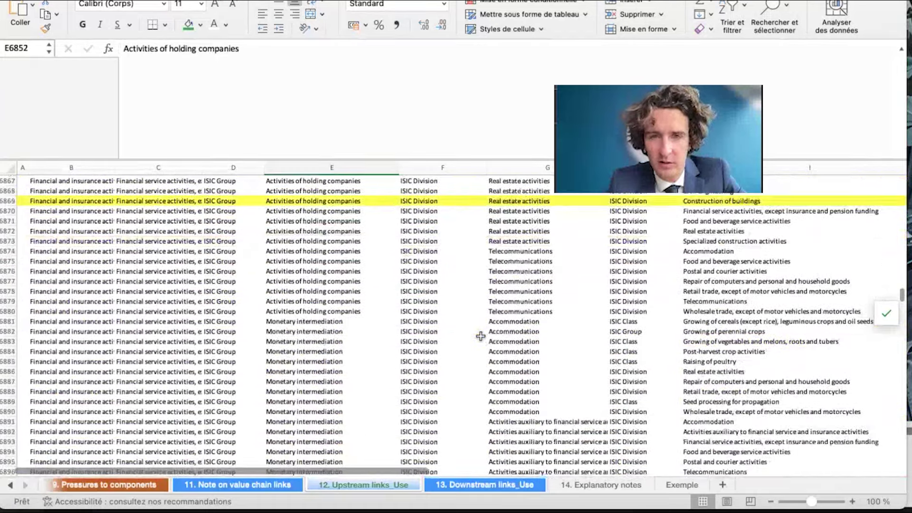
pyautogui.click(516, 203)
pyautogui.scroll(-1, 516, 304)
pyautogui.hscroll(2, 516, 306)
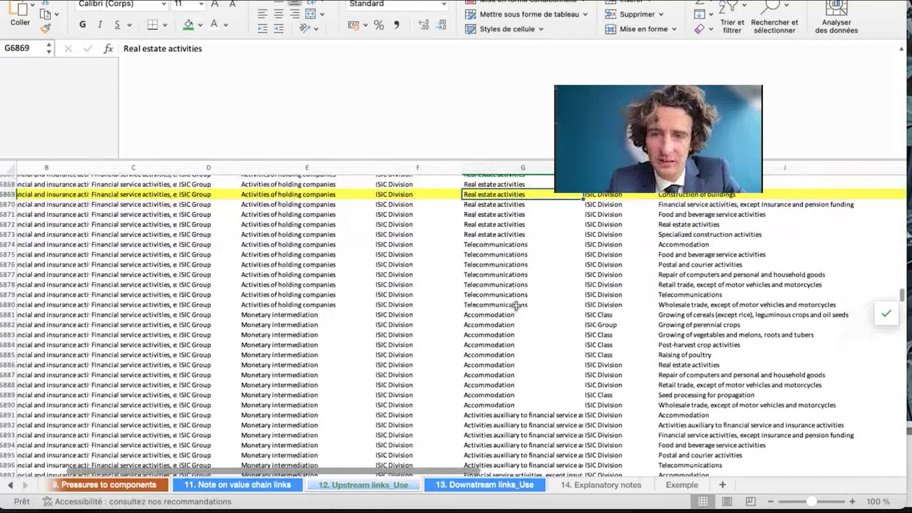
pyautogui.hscroll(3, 516, 306)
pyautogui.scroll(3, 428, 261)
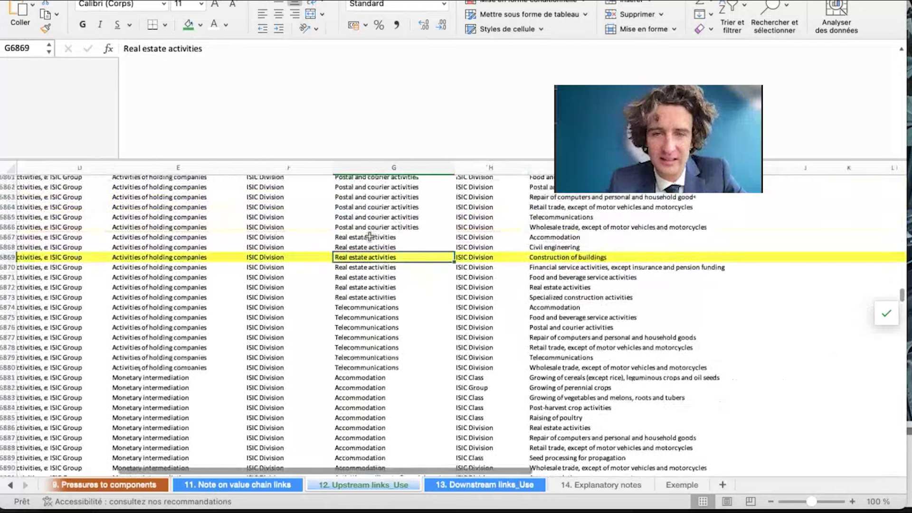
# Step through the tier 2 activities linked to Real estate activities for holding companies, from Accommodation down to Specialized construction activities and back up
pyautogui.moveTo(369, 236); pyautogui.dragTo(557, 239)
pyautogui.press('Down')
pyautogui.press('Down')
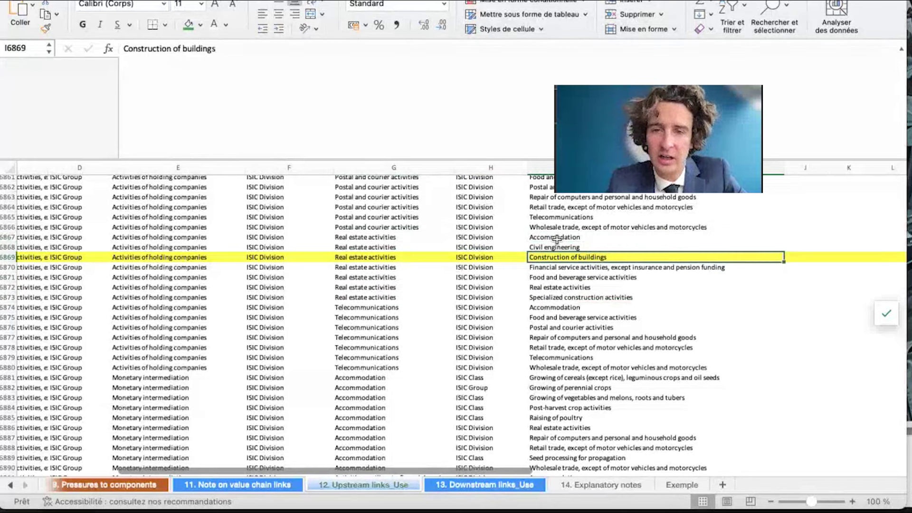
pyautogui.press('Down')
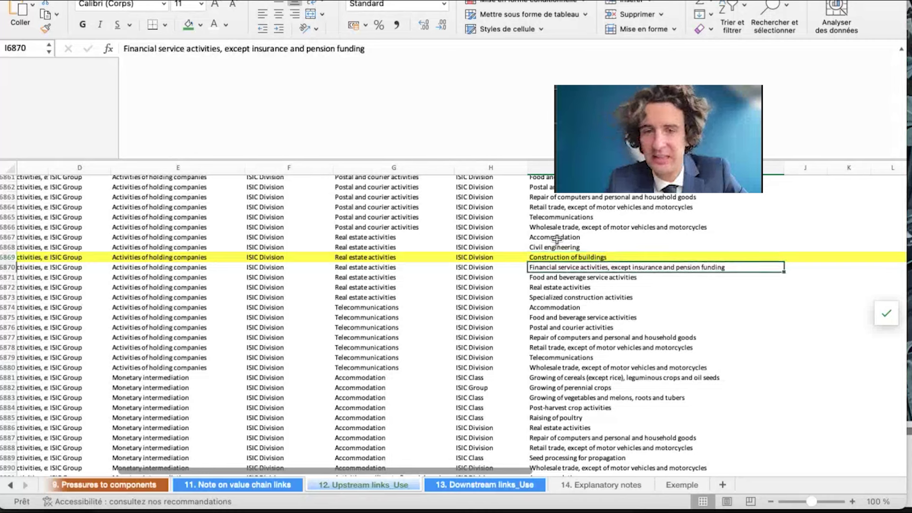
pyautogui.press('Down')
pyautogui.press('Down')
pyautogui.press('Down')
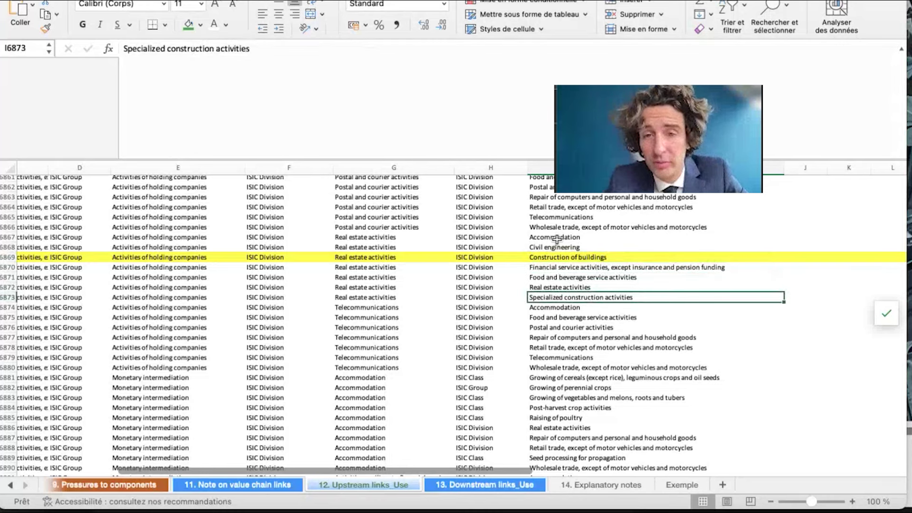
pyautogui.press('Up')
pyautogui.press('Up')
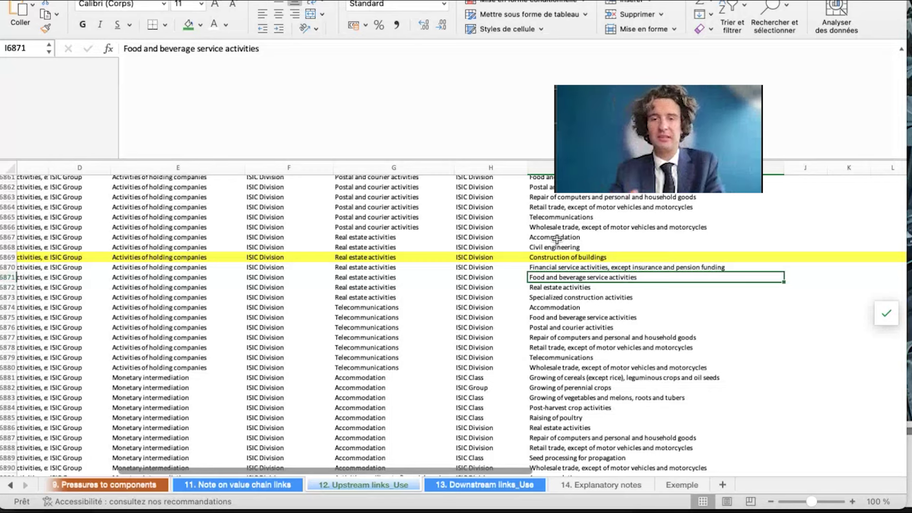
pyautogui.press('Up')
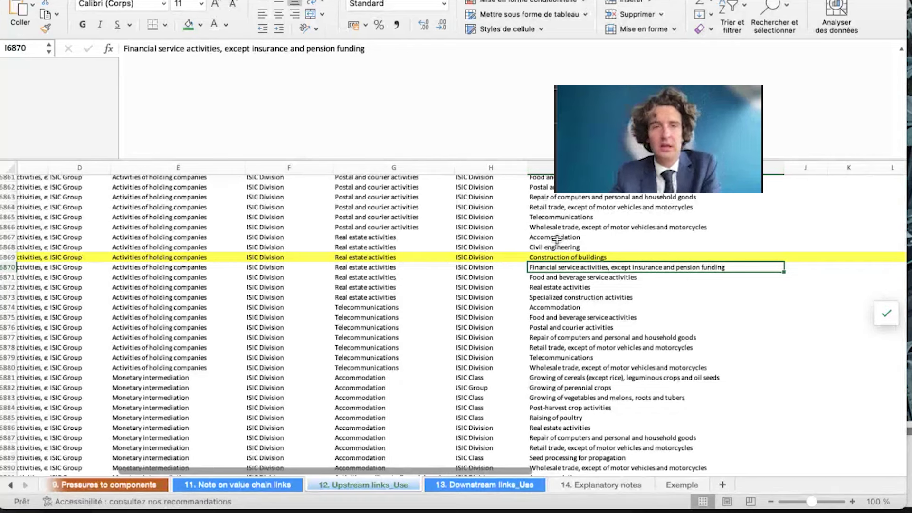
pyautogui.press('Down')
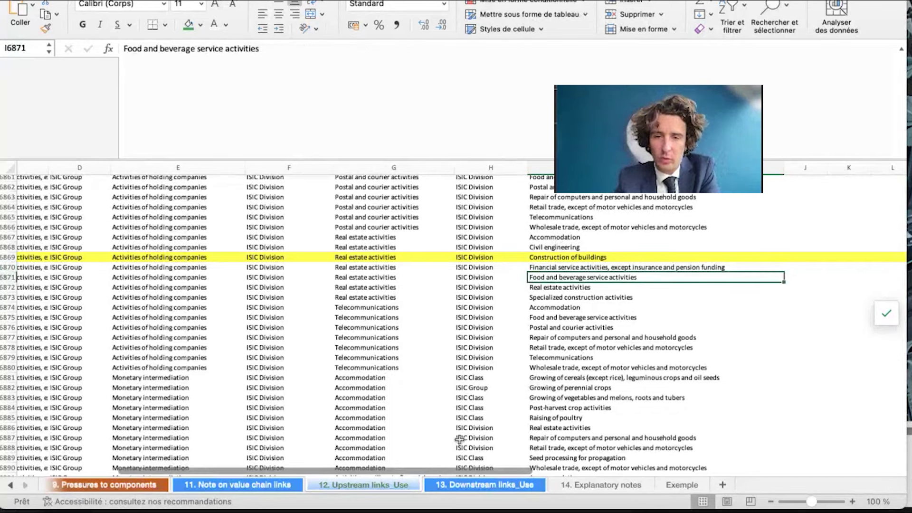
# Open the "13. Downstream links_Use" sheet and browse its rows of downstream value chain links
pyautogui.click(454, 483)
pyautogui.scroll(20, 469, 272)
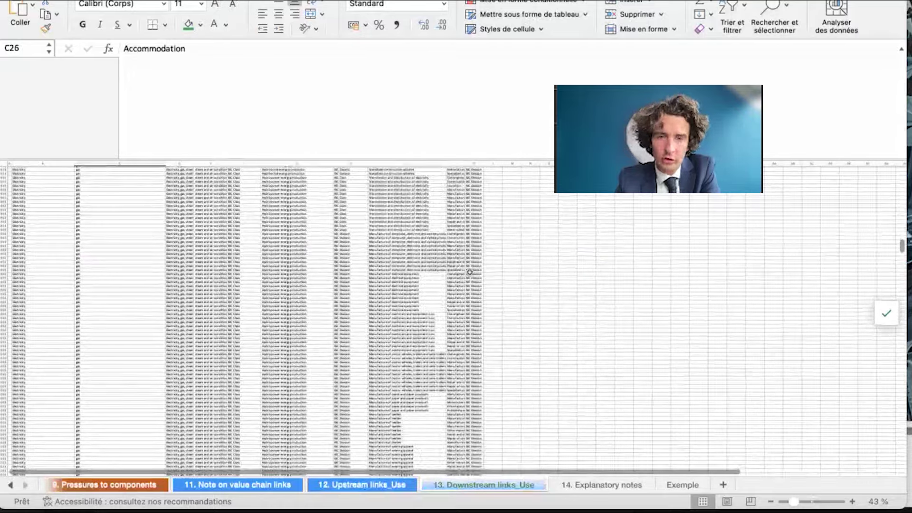
pyautogui.scroll(-10, 469, 272)
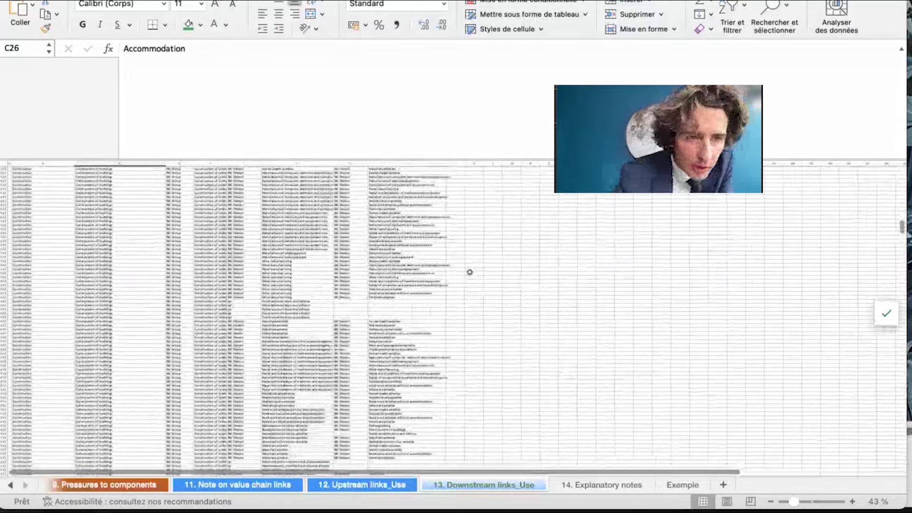
pyautogui.scroll(3, 470, 272)
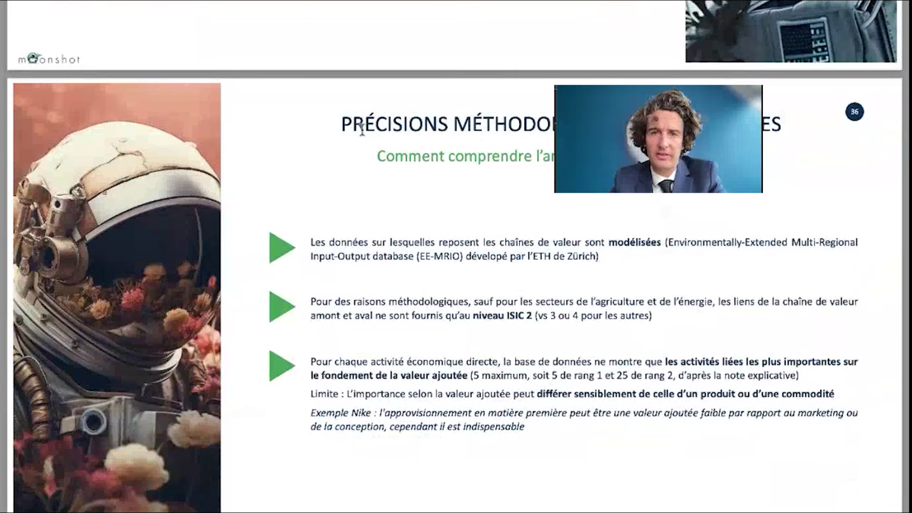
# On slide 36 of the presentation, highlight the "Précisions méthodologiques importantes" heading and then the complete Nike example paragraph
pyautogui.moveTo(354, 124); pyautogui.dragTo(745, 157)
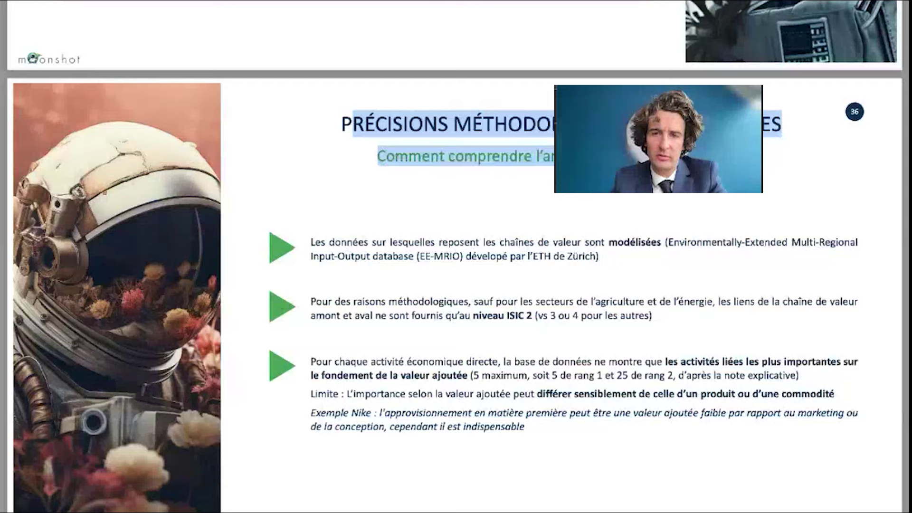
pyautogui.scroll(-2, 366, 327)
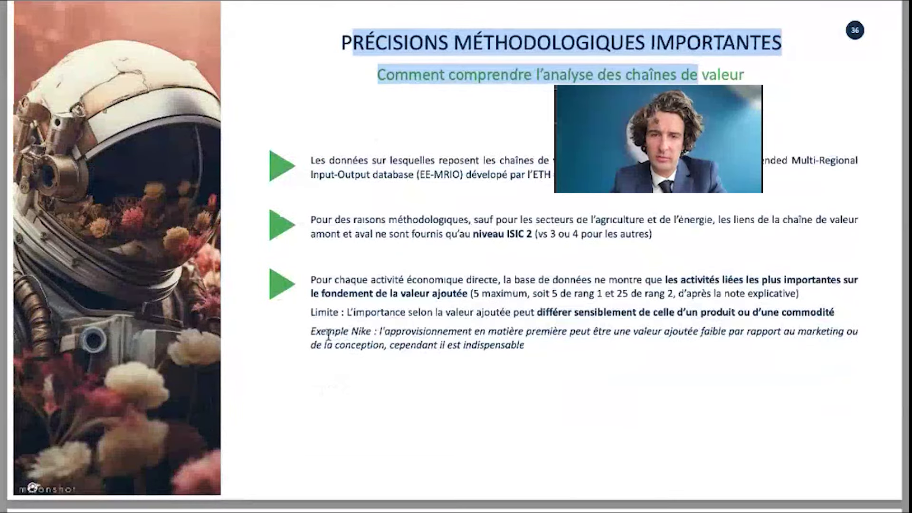
pyautogui.moveTo(310, 331); pyautogui.dragTo(545, 342)
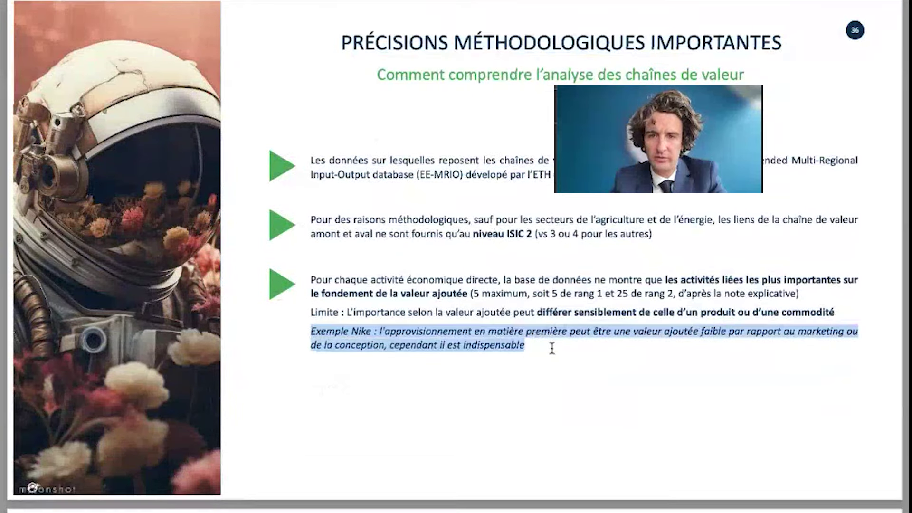